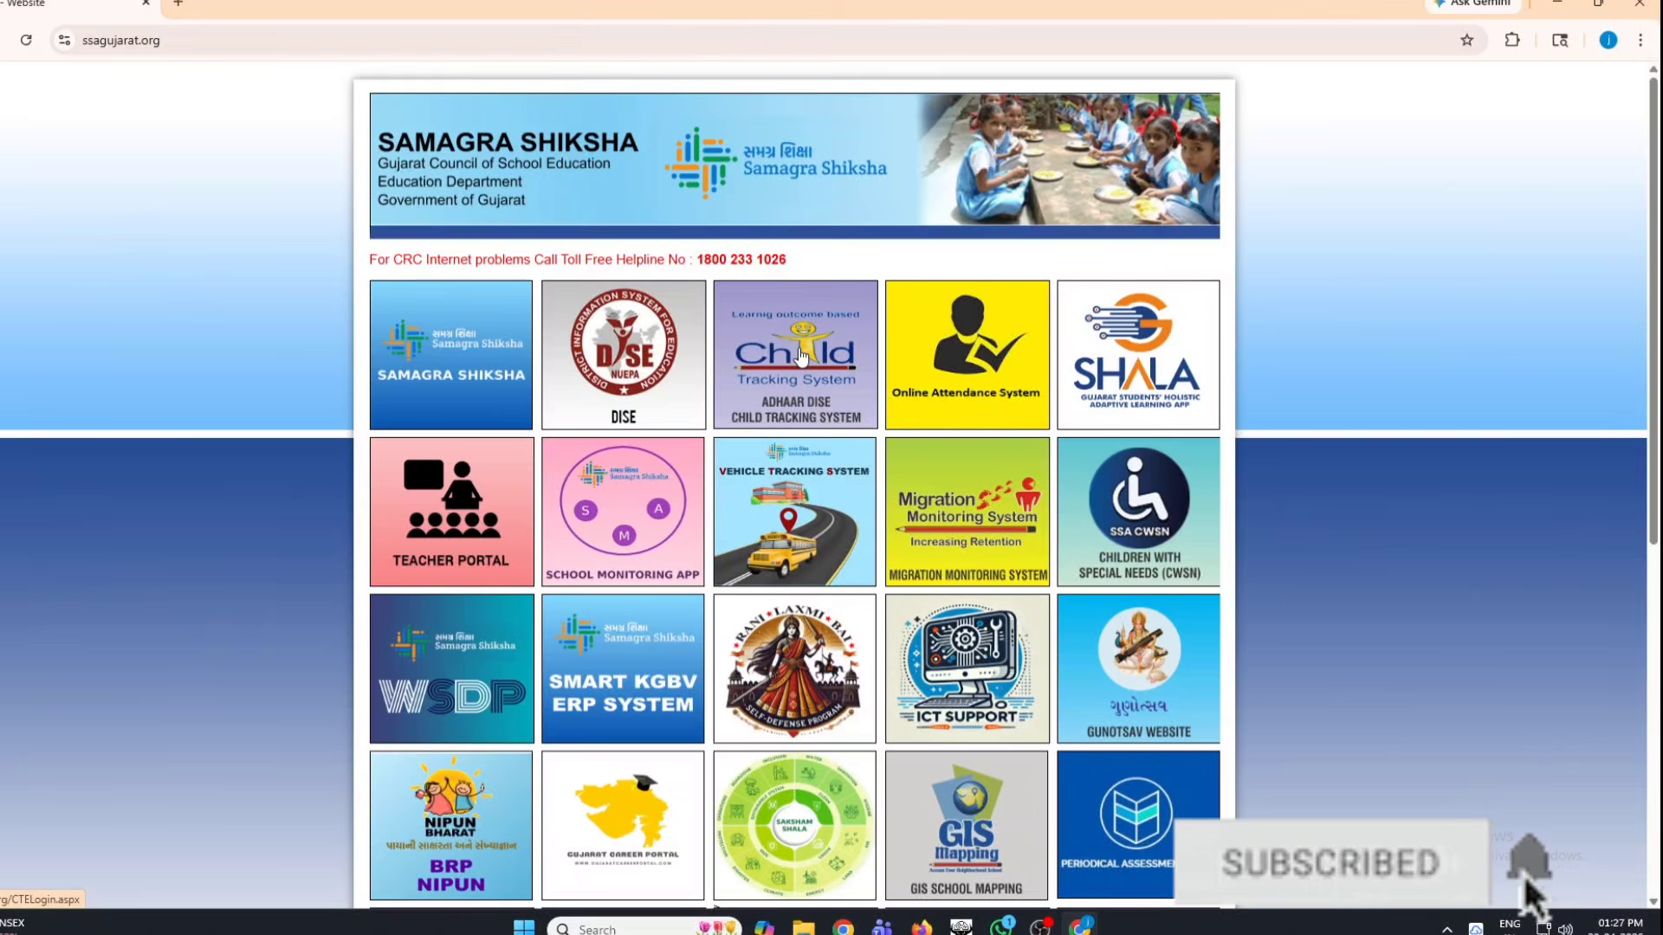
Step: Open the Child Tracking System login page and log in with the prefilled school credentials and the displayed captcha code
left_click(800, 355)
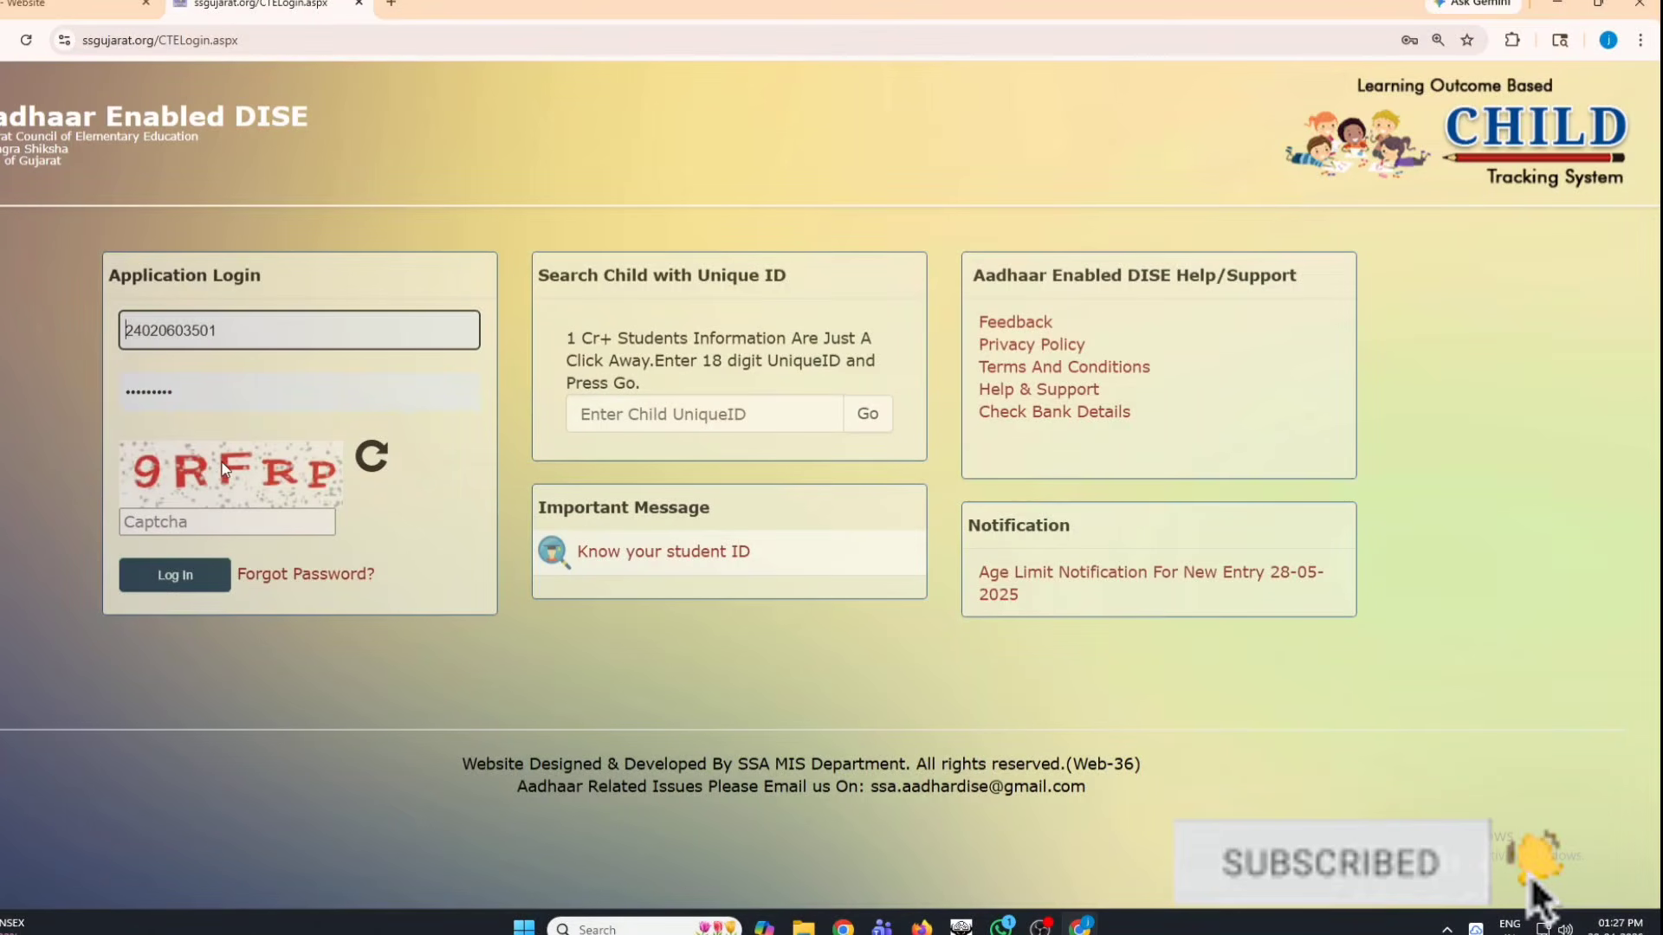
left_click(237, 329)
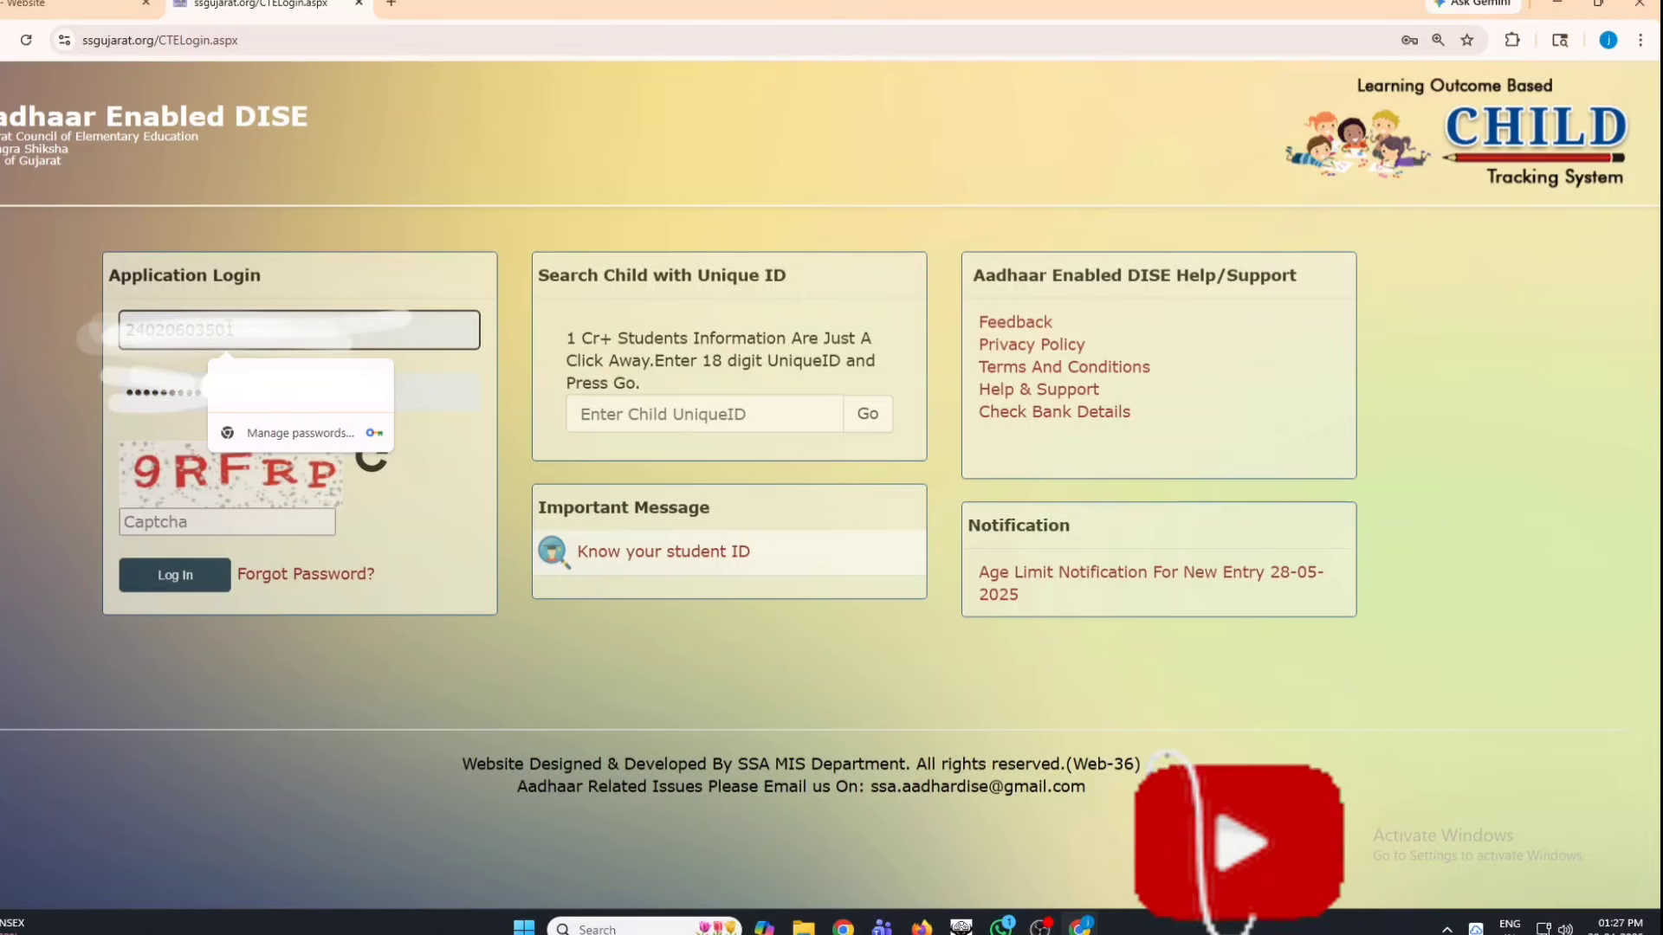
left_click_drag(282, 325, 85, 328)
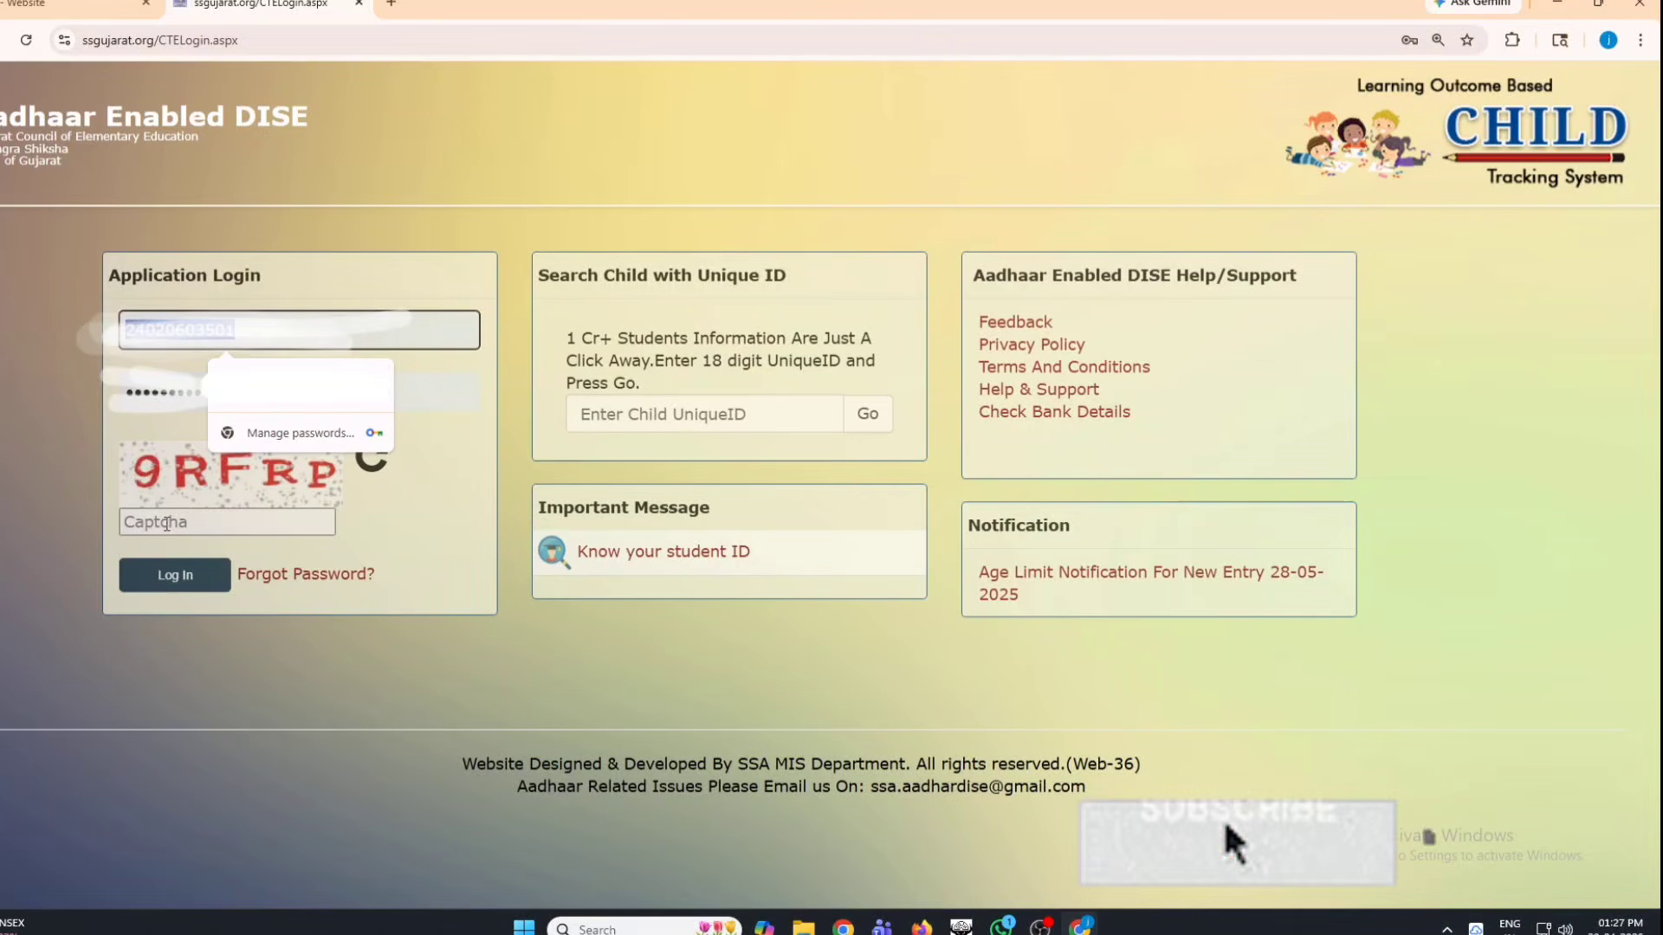
left_click(298, 388)
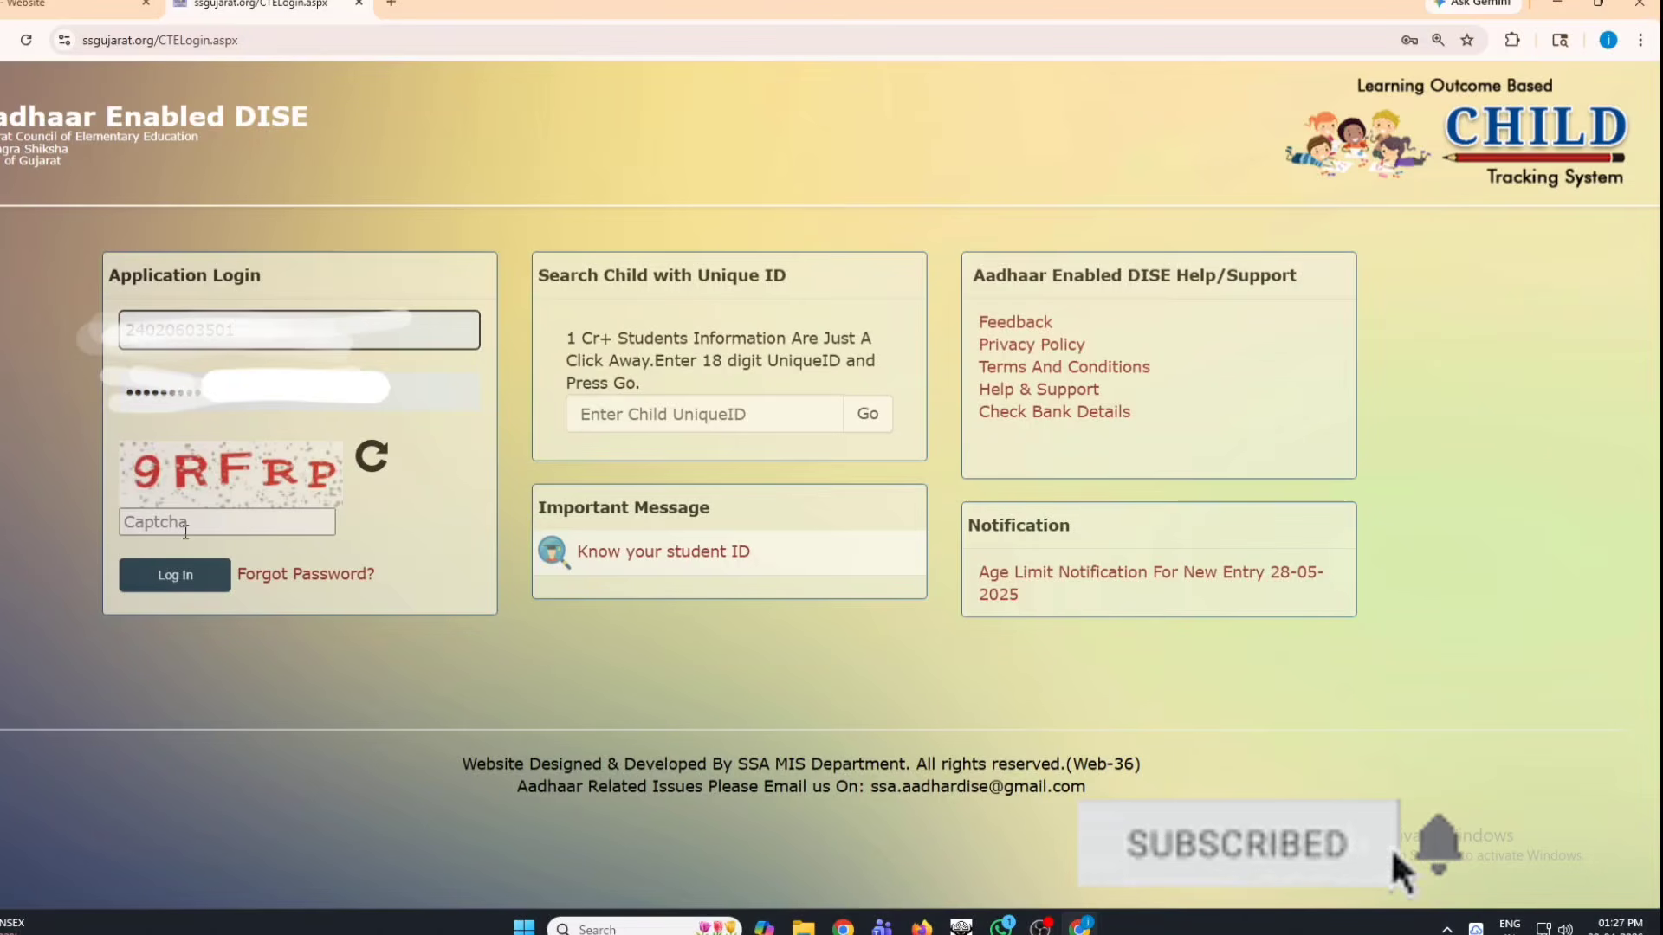
left_click(183, 519)
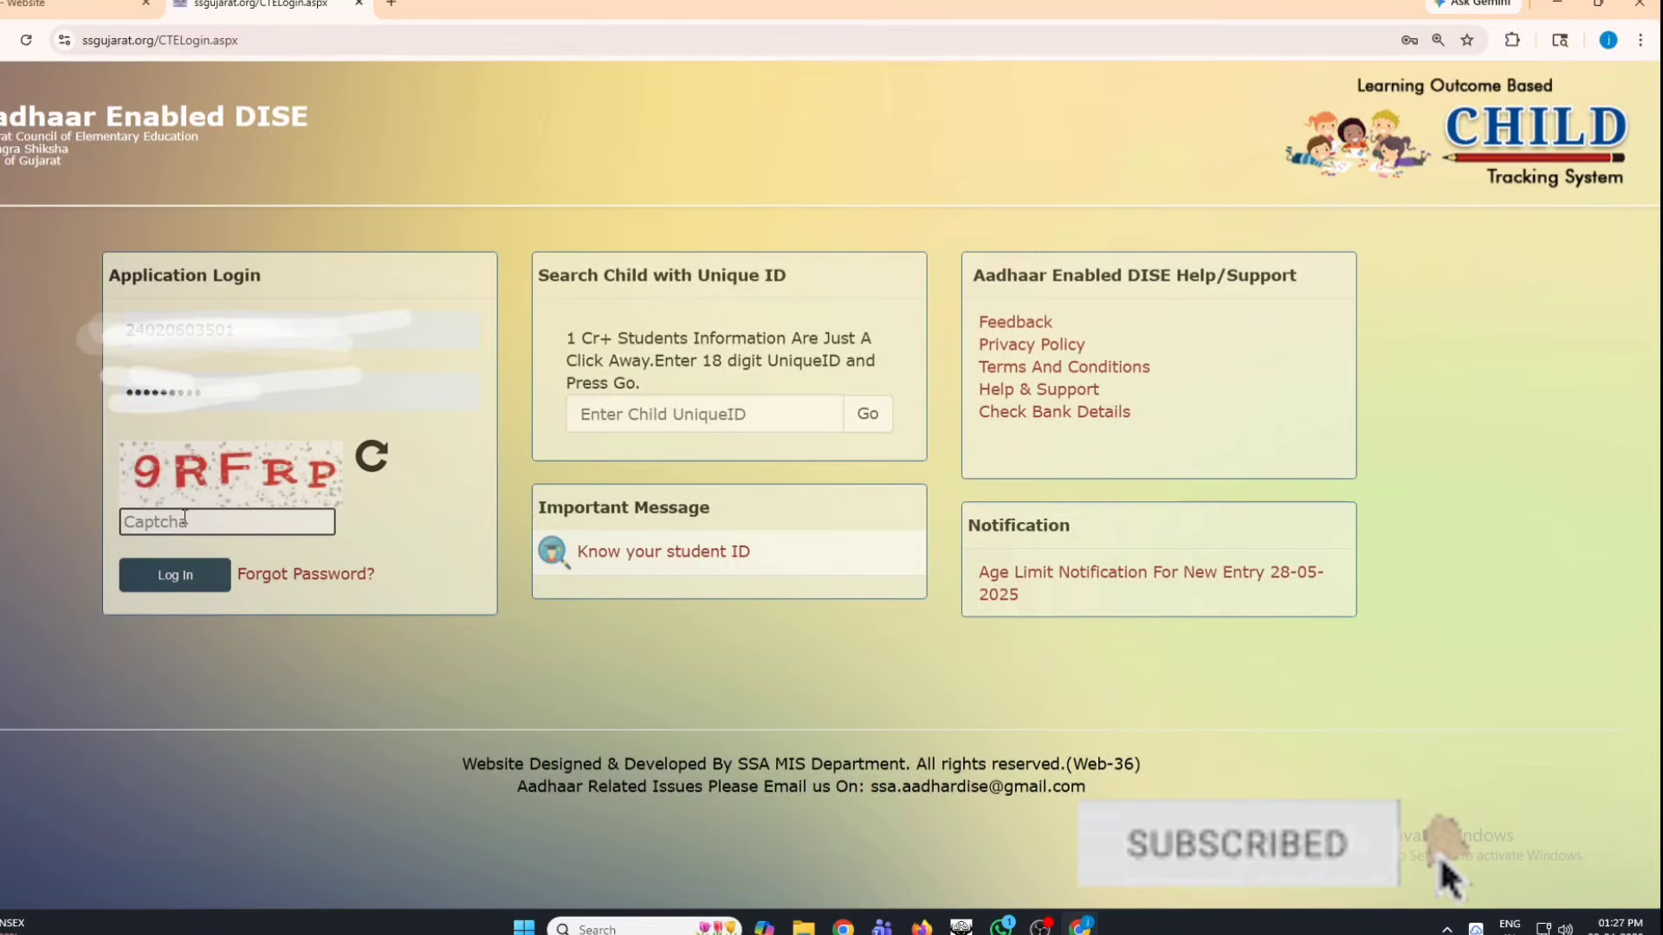
type("9R")
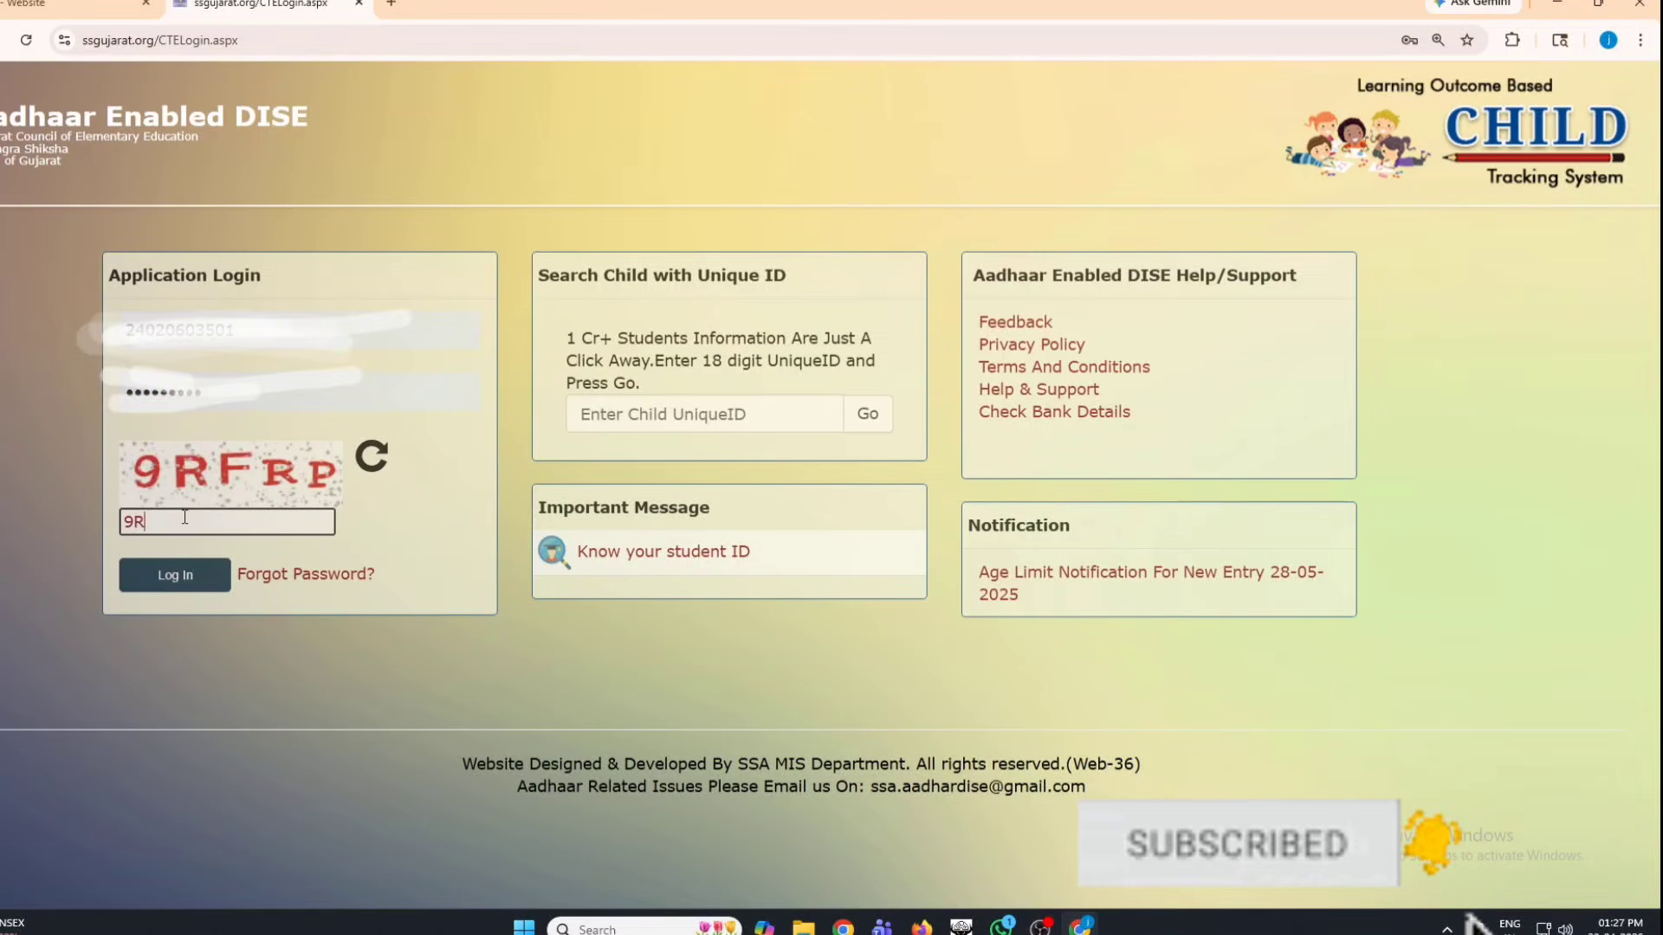
type("FRP")
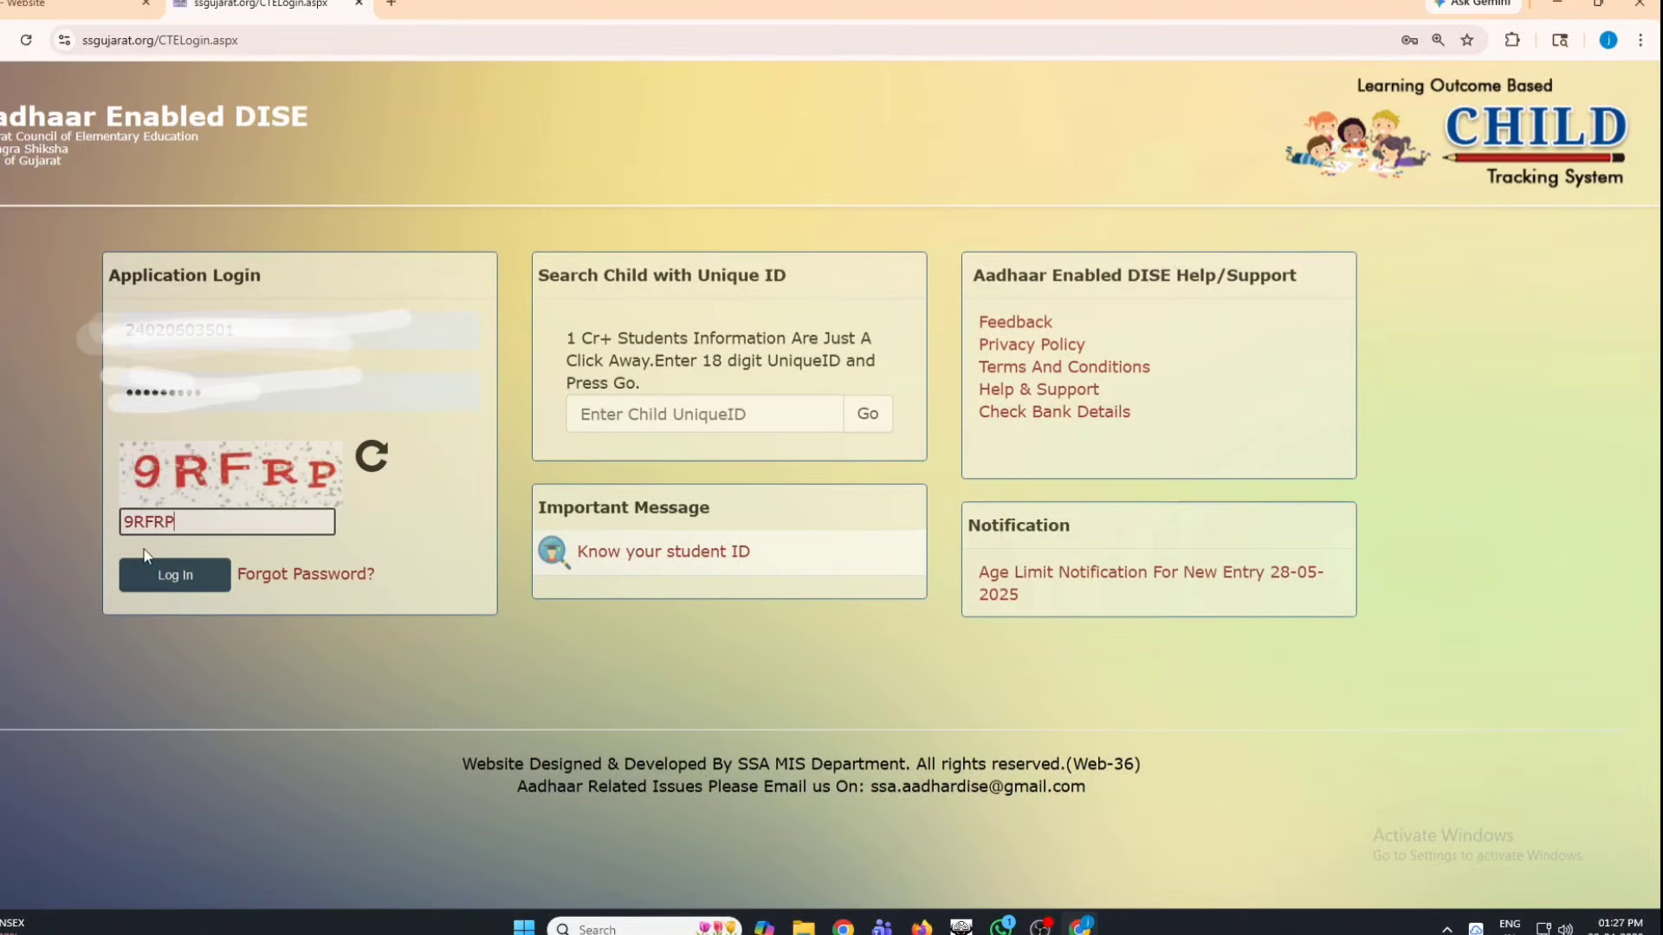
left_click(173, 582)
left_click(170, 576)
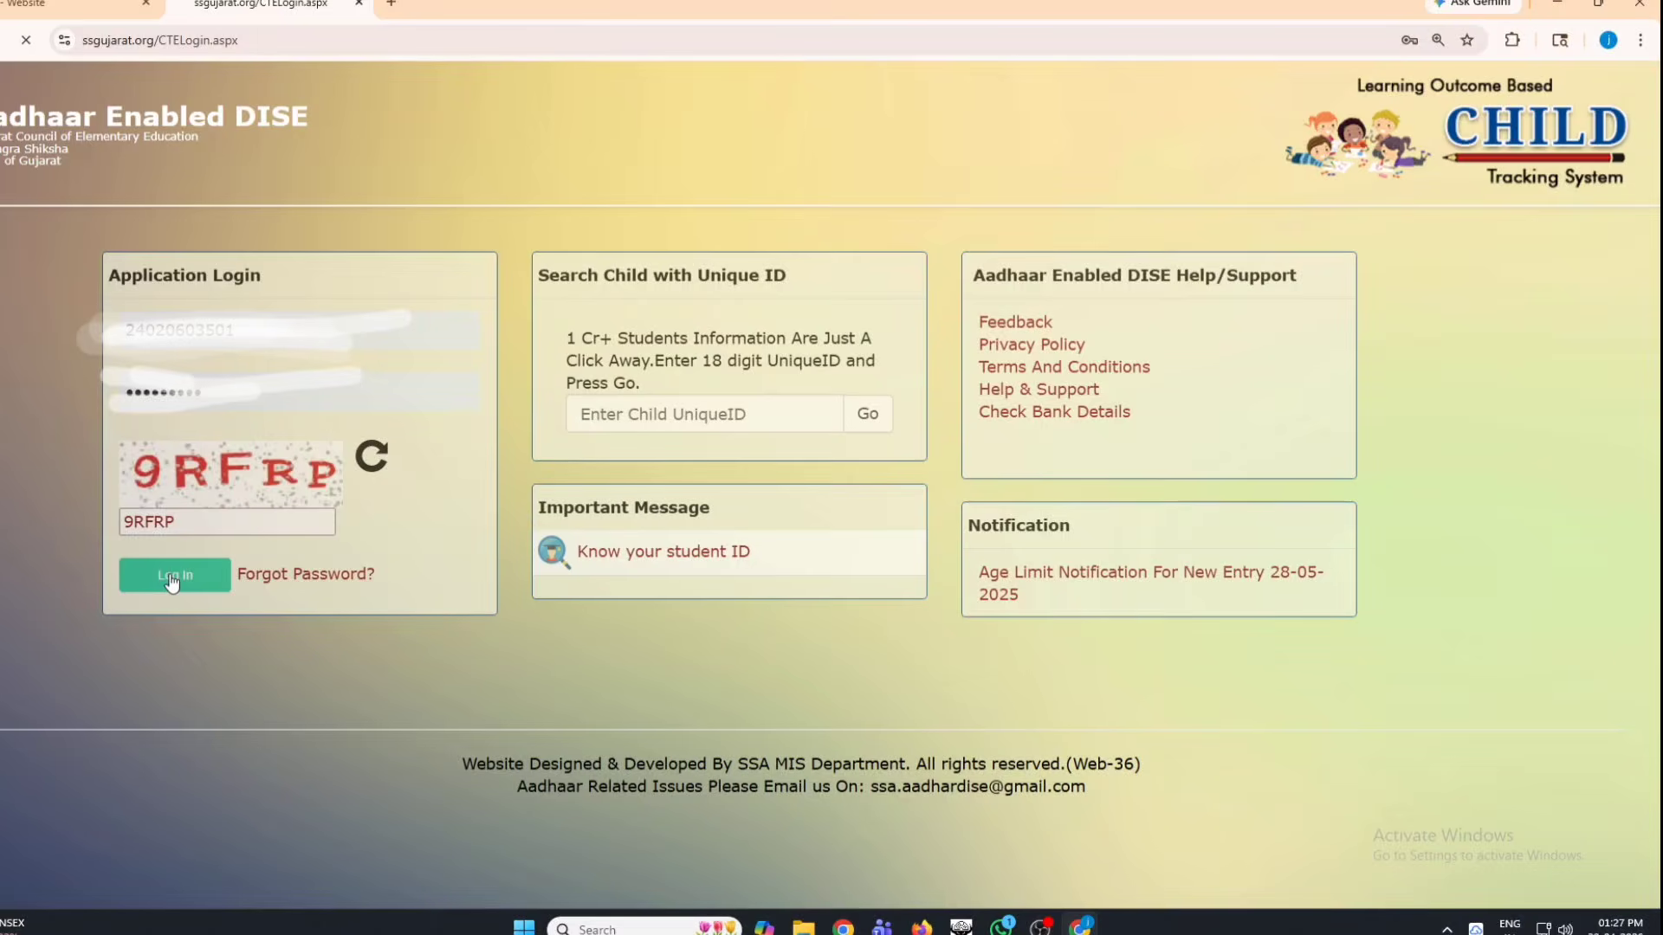
Step: Dismiss the student transfer notice and open the Pre-Survey page
left_click(953, 156)
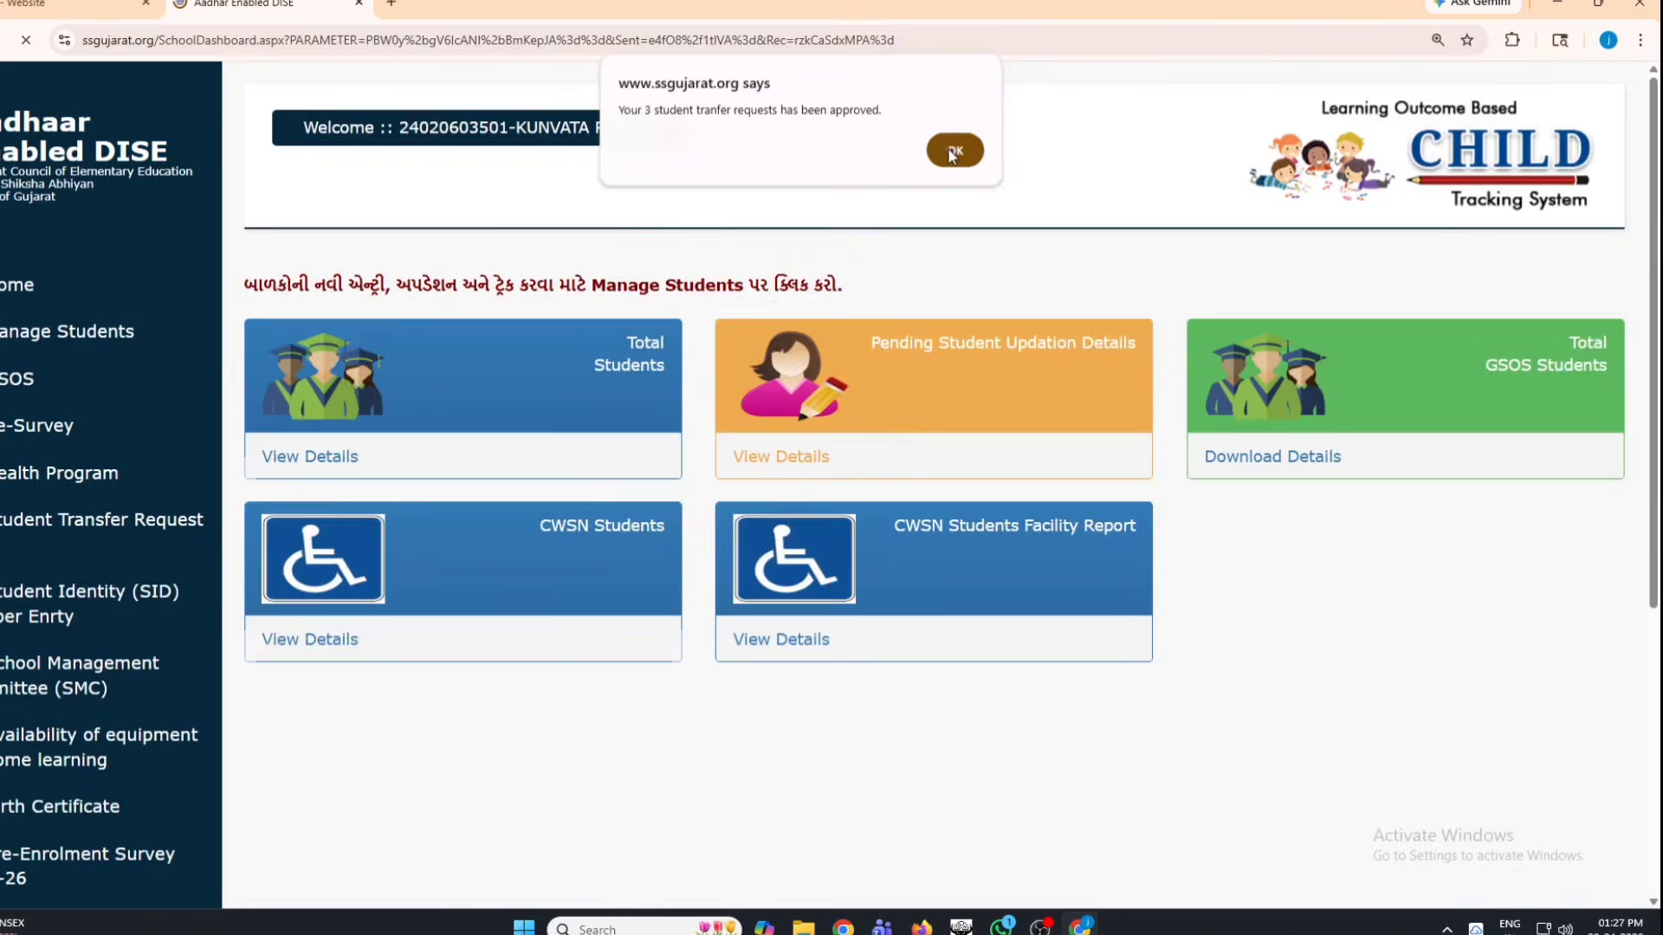
left_click(1640, 40)
left_click(1591, 447)
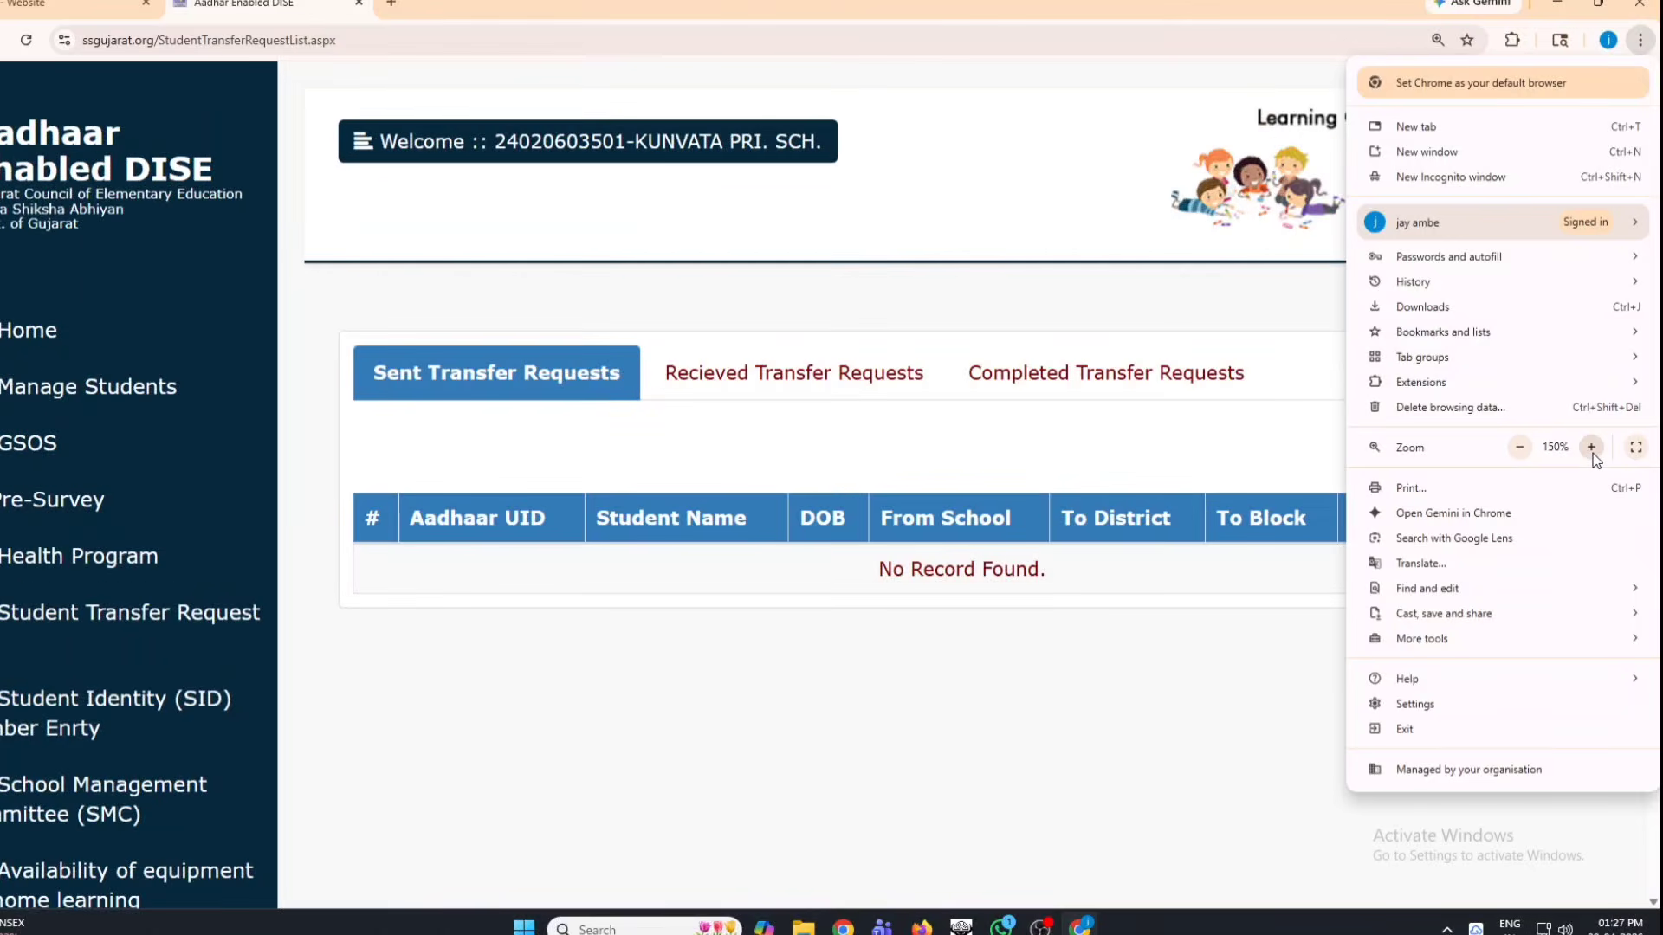
left_click(601, 731)
left_click(39, 512)
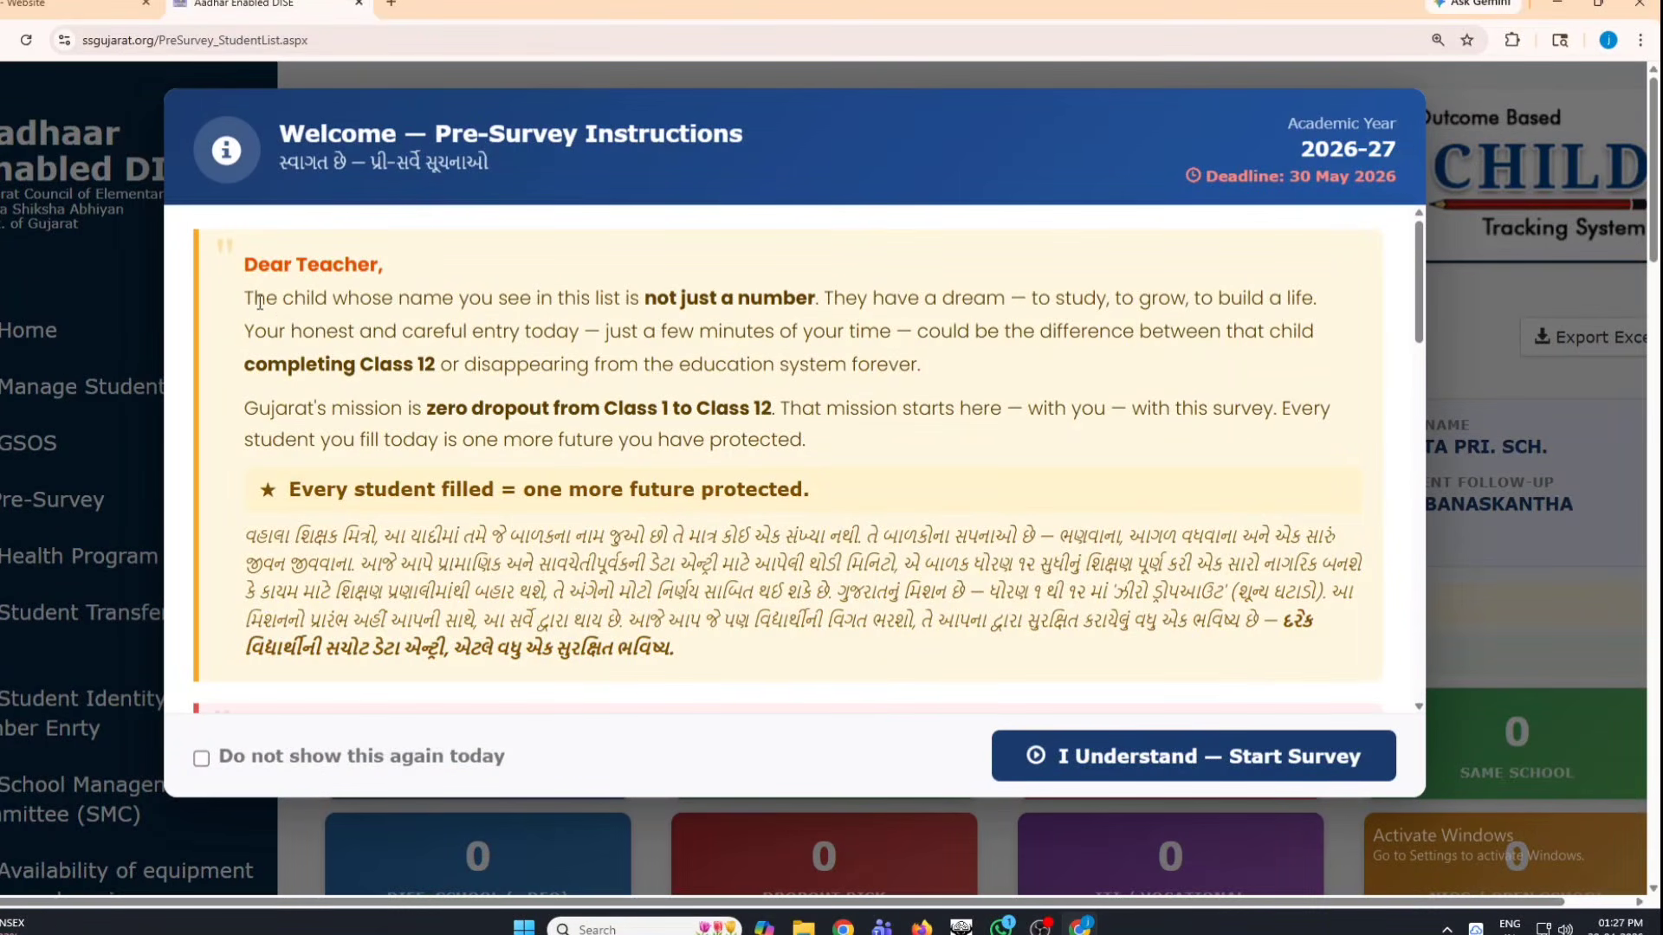
Step: Read the Pre-Survey instructions from the teacher message through the EWS student warnings to the purpose of the survey
left_click_drag(229, 271, 1037, 651)
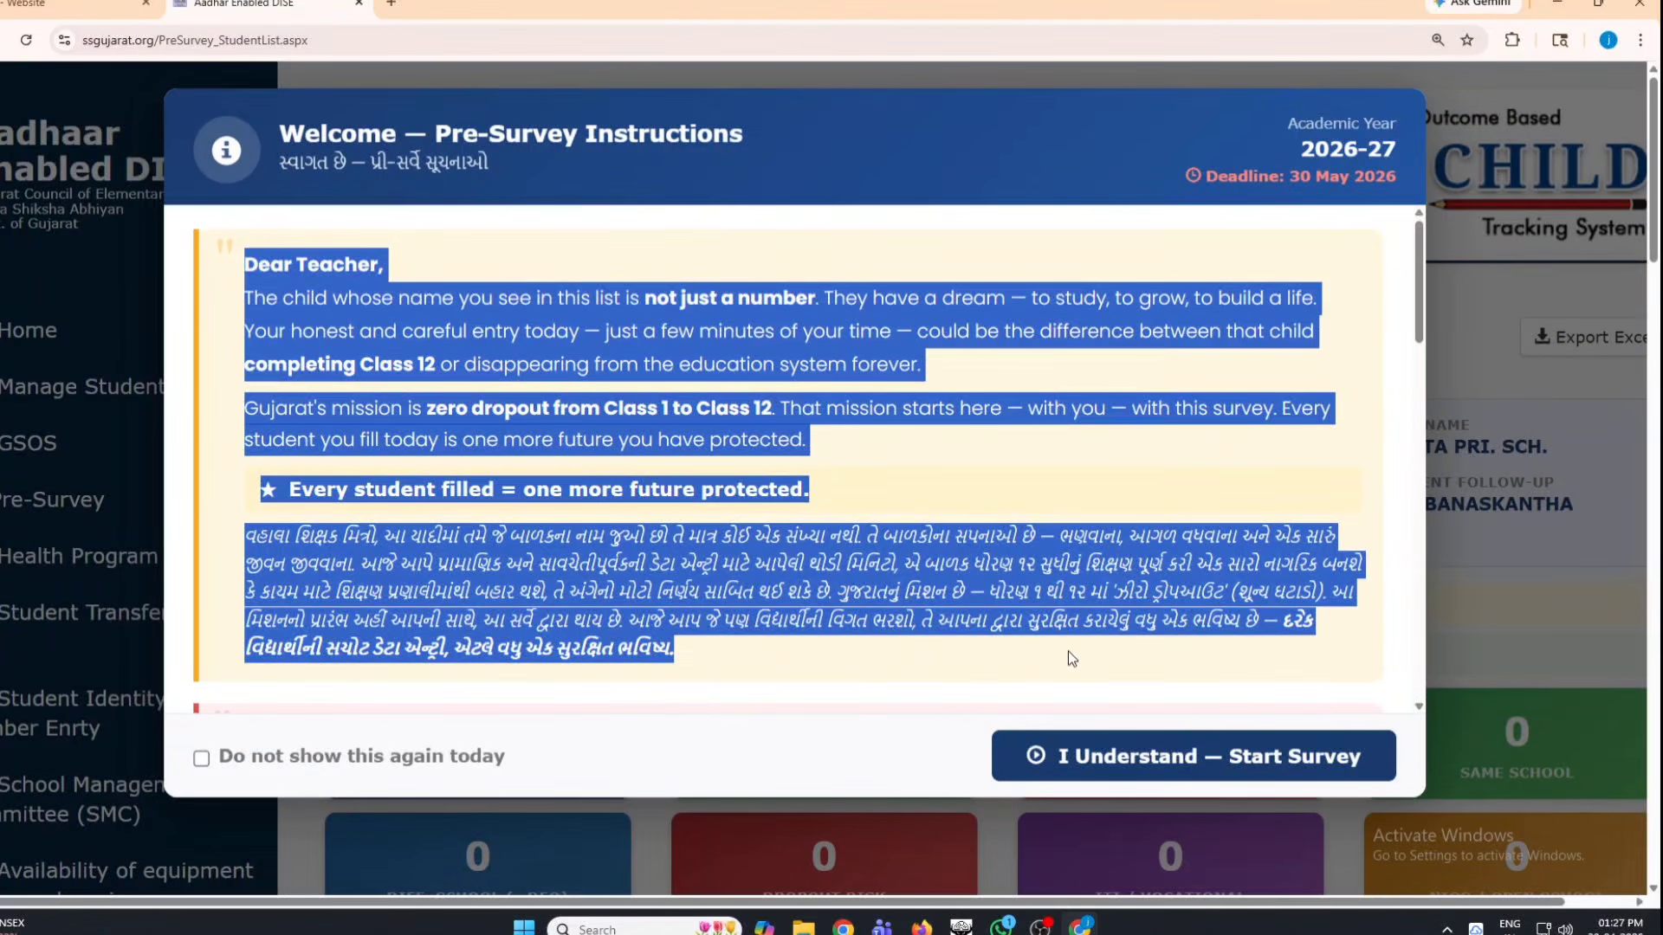
scroll(637, 451, "down", 1)
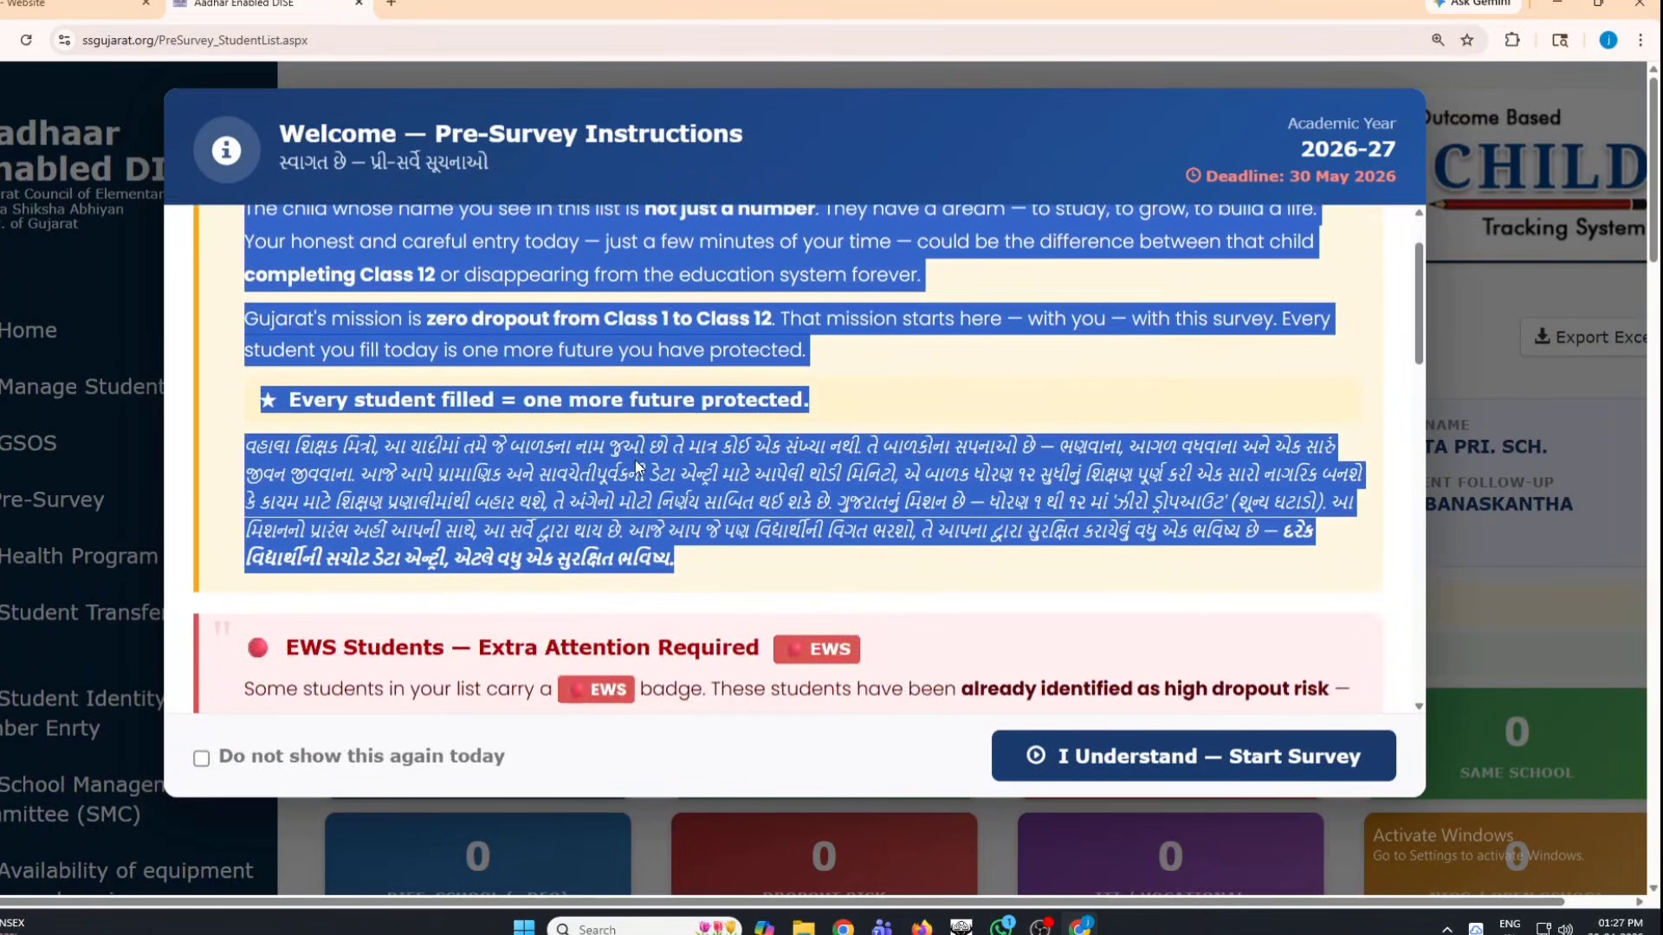
scroll(780, 464, "down", 1)
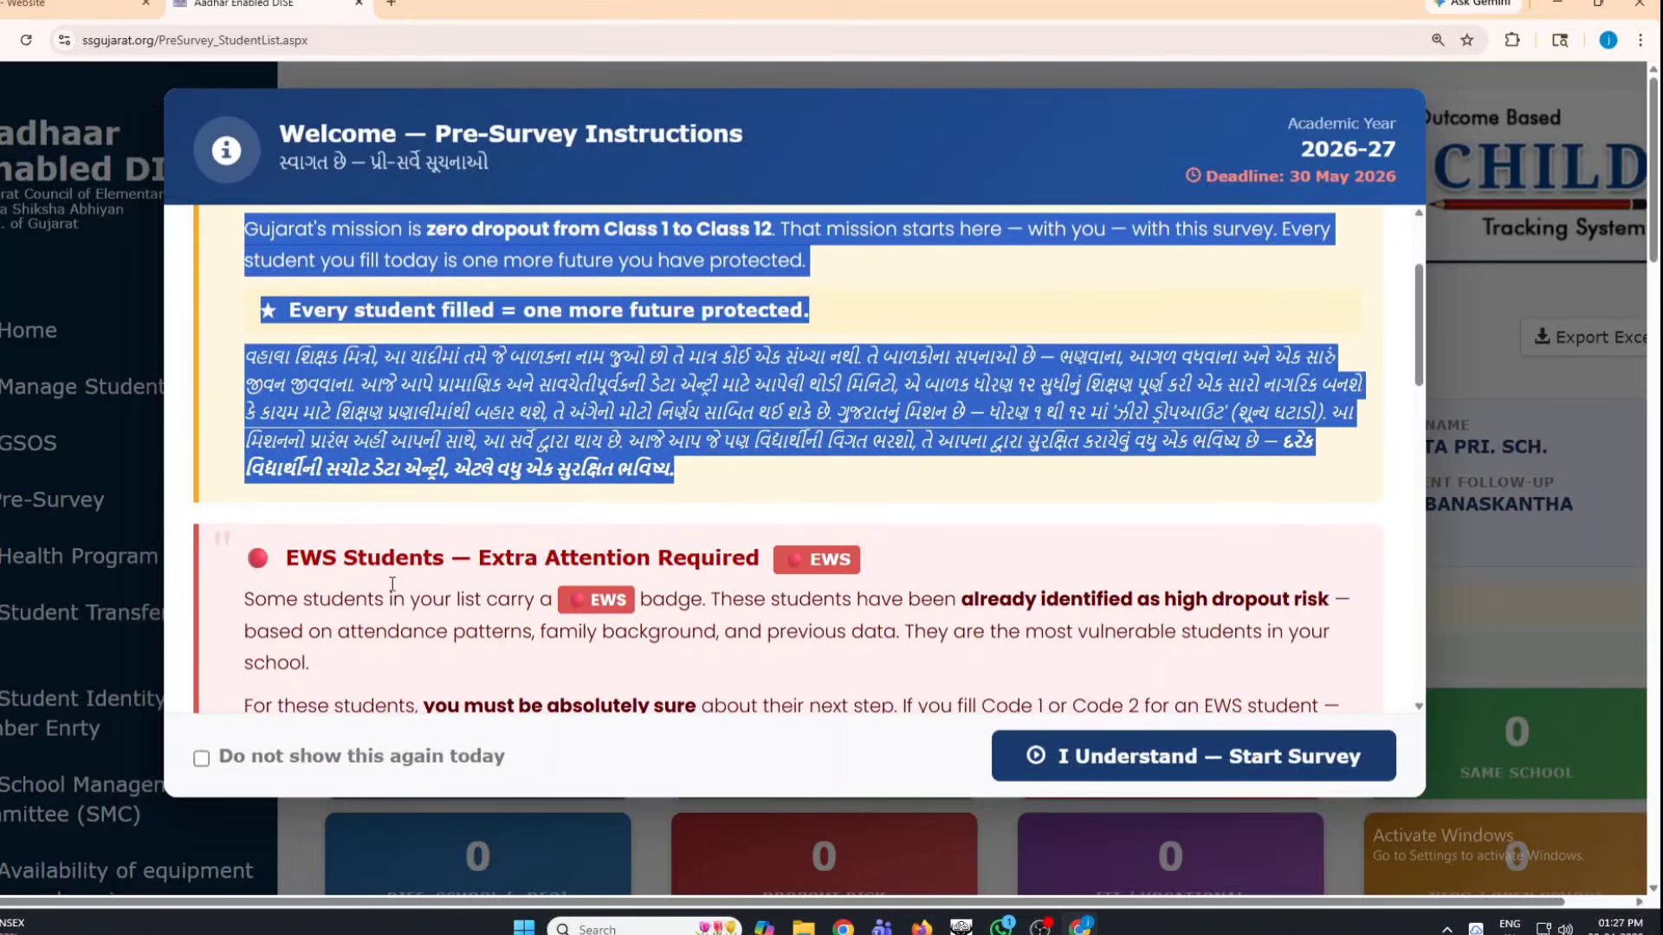
scroll(277, 490, "down", 2)
left_click_drag(233, 397, 574, 642)
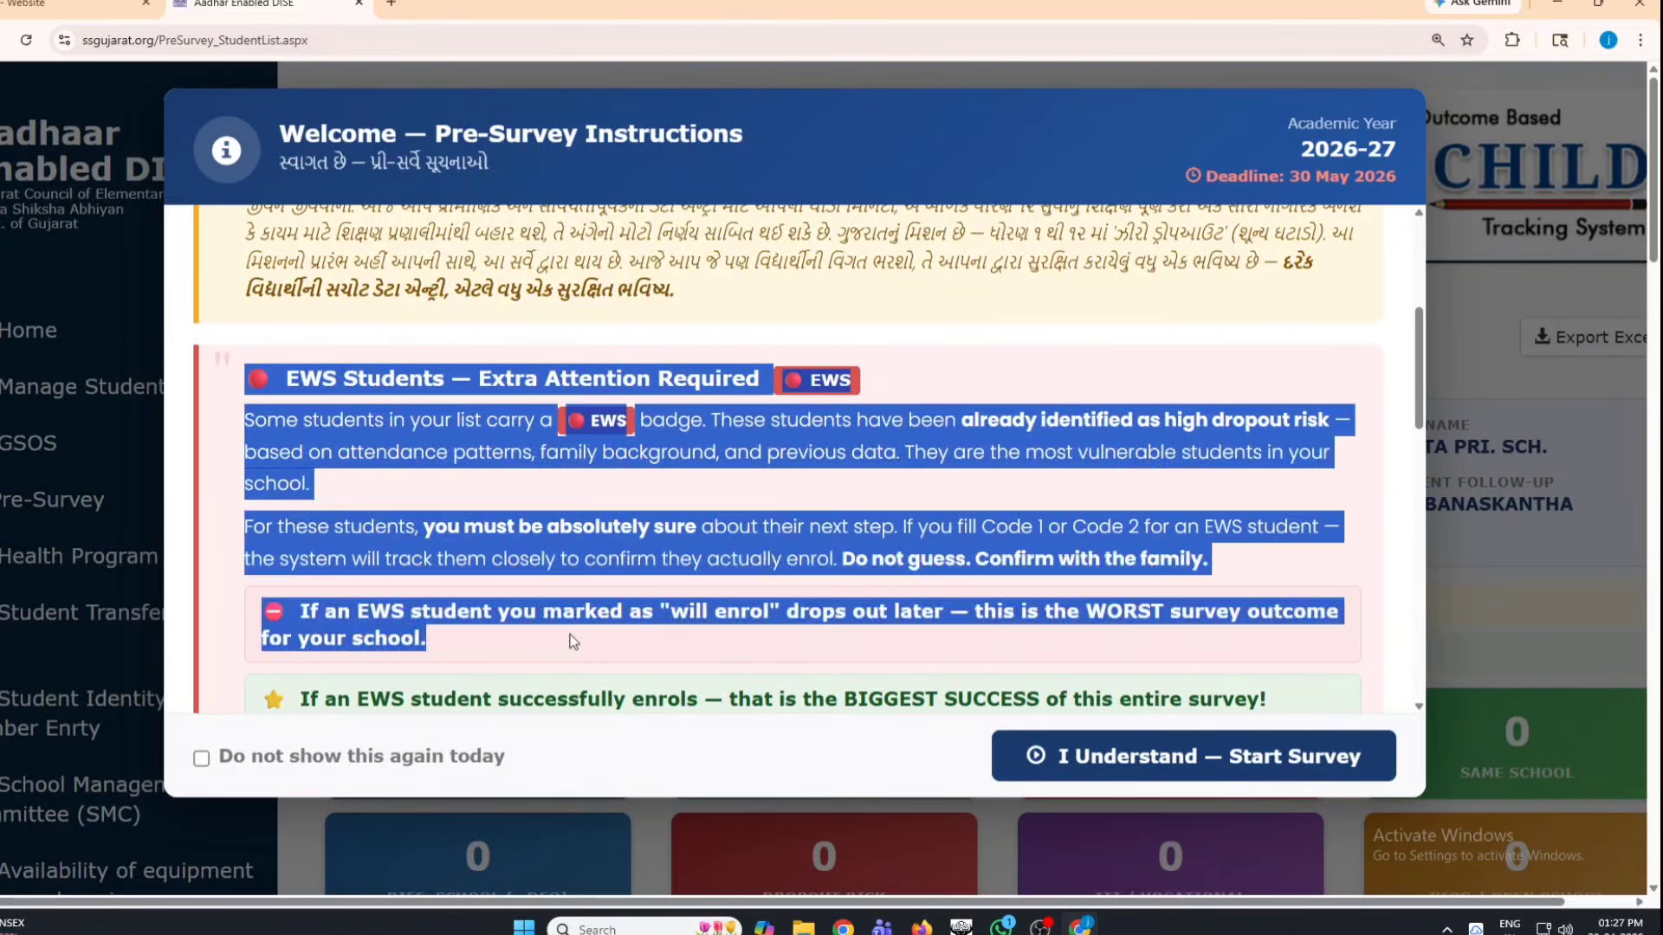
scroll(599, 609, "down", 3)
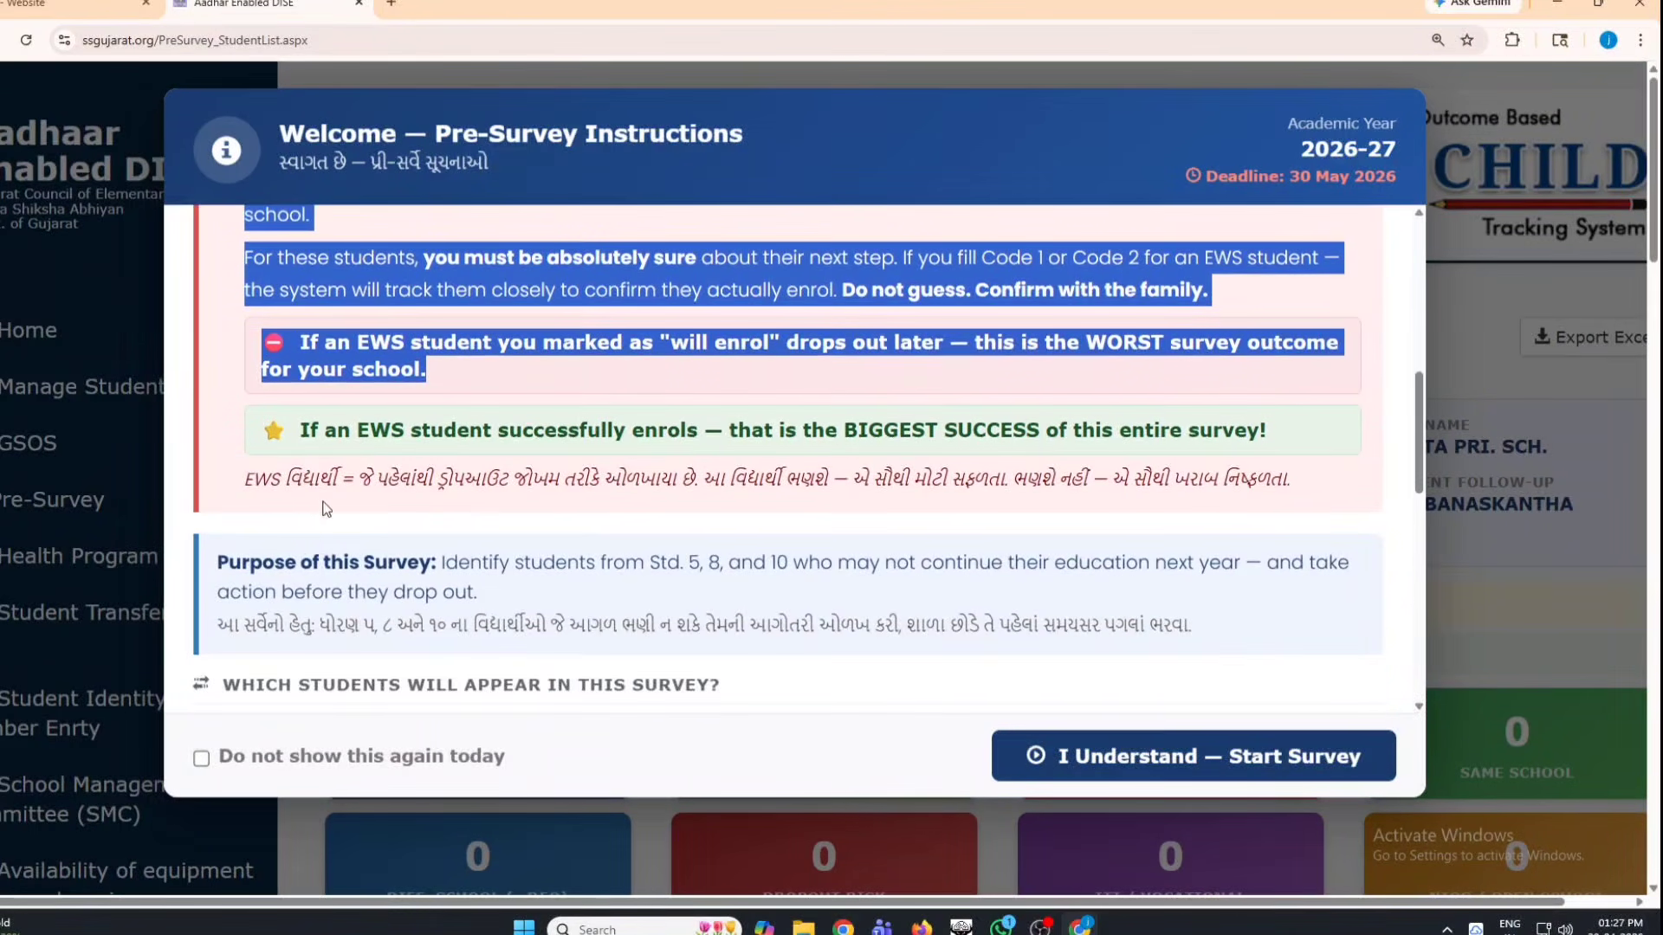
left_click_drag(416, 370, 624, 403)
left_click_drag(219, 490, 750, 490)
scroll(659, 462, "up", 5)
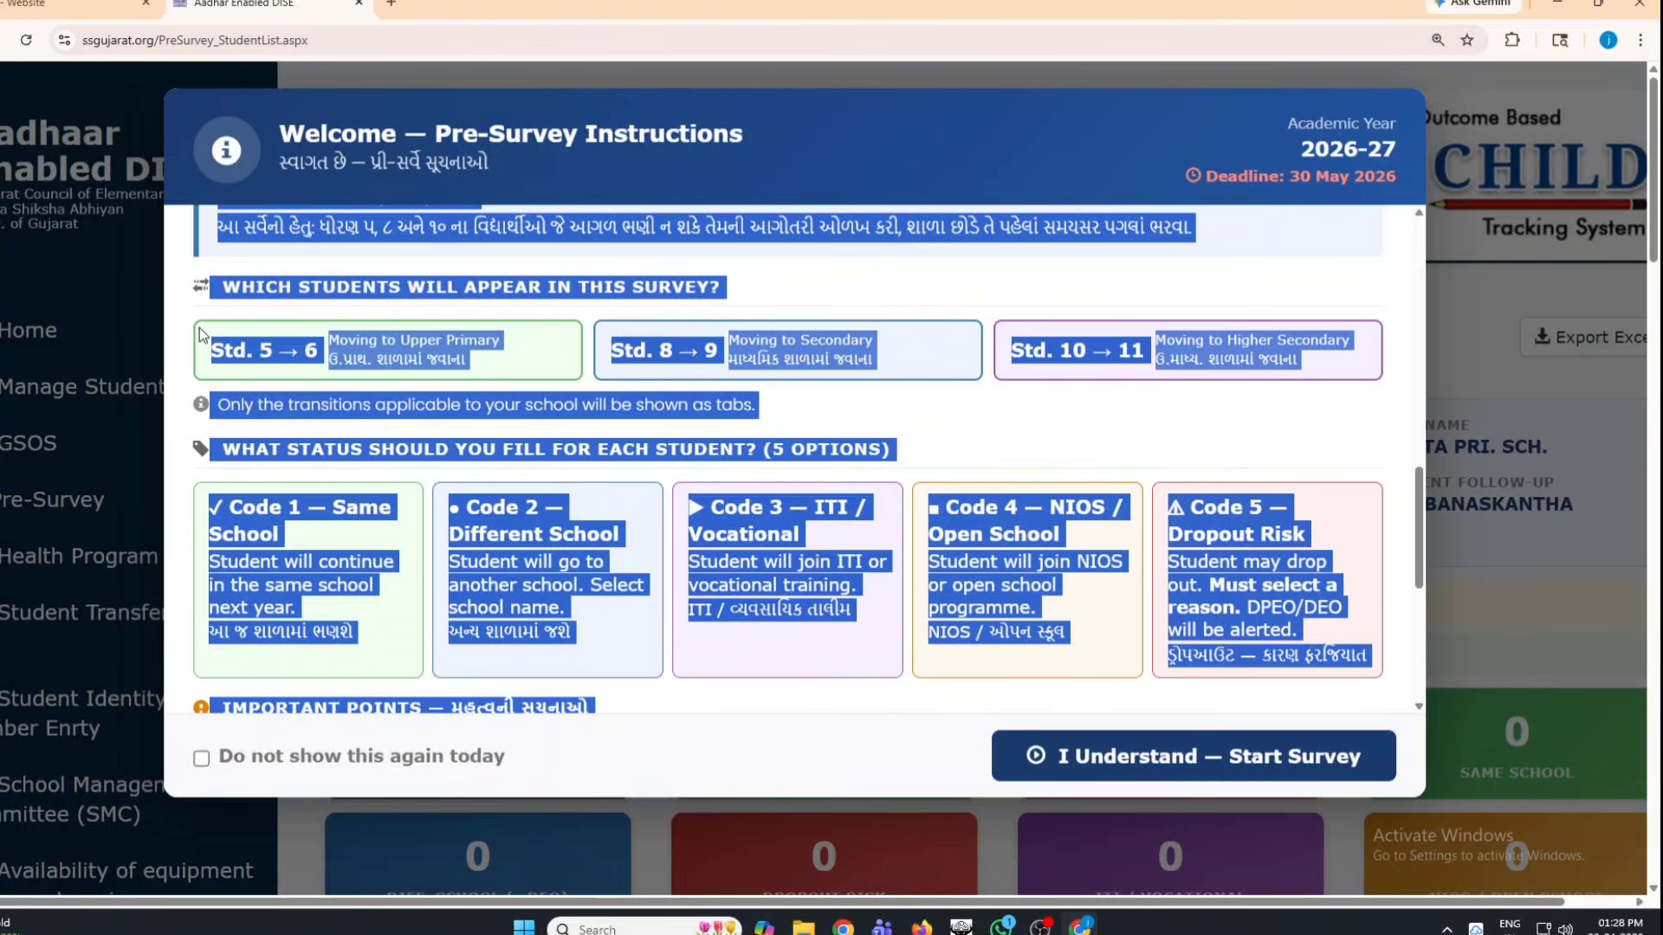
Step: Examine the class transitions covered, the five student status codes and the important points in the Pre-Survey instructions
left_click_drag(177, 307, 1349, 379)
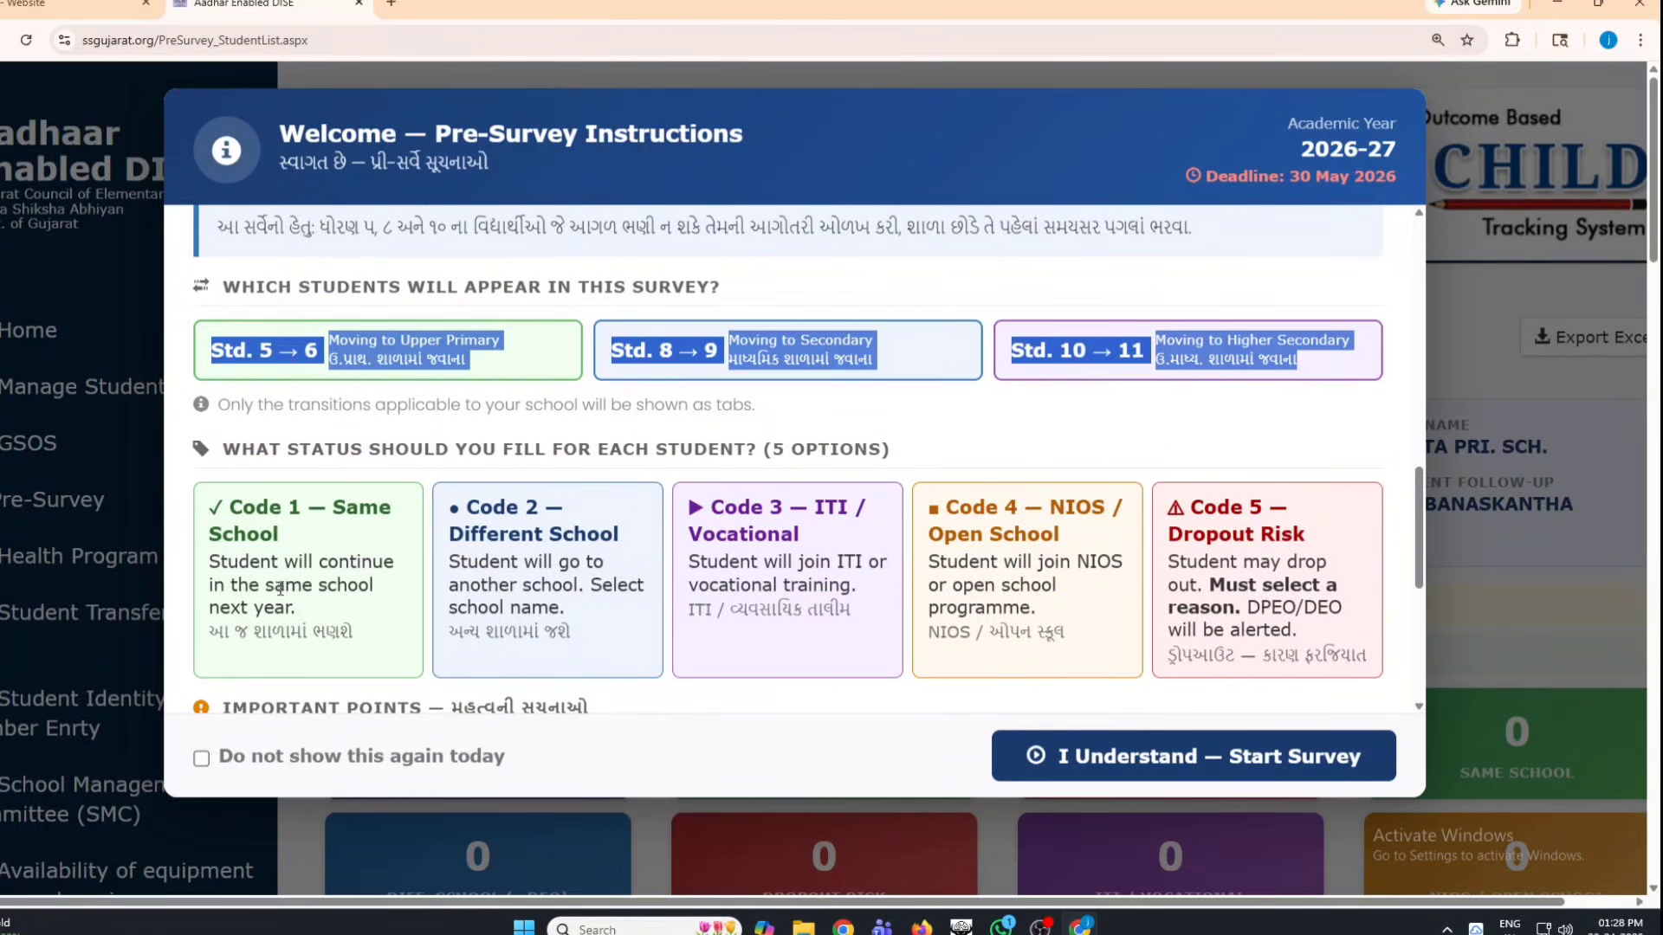
left_click_drag(211, 505, 1268, 652)
scroll(1019, 651, "down", 2)
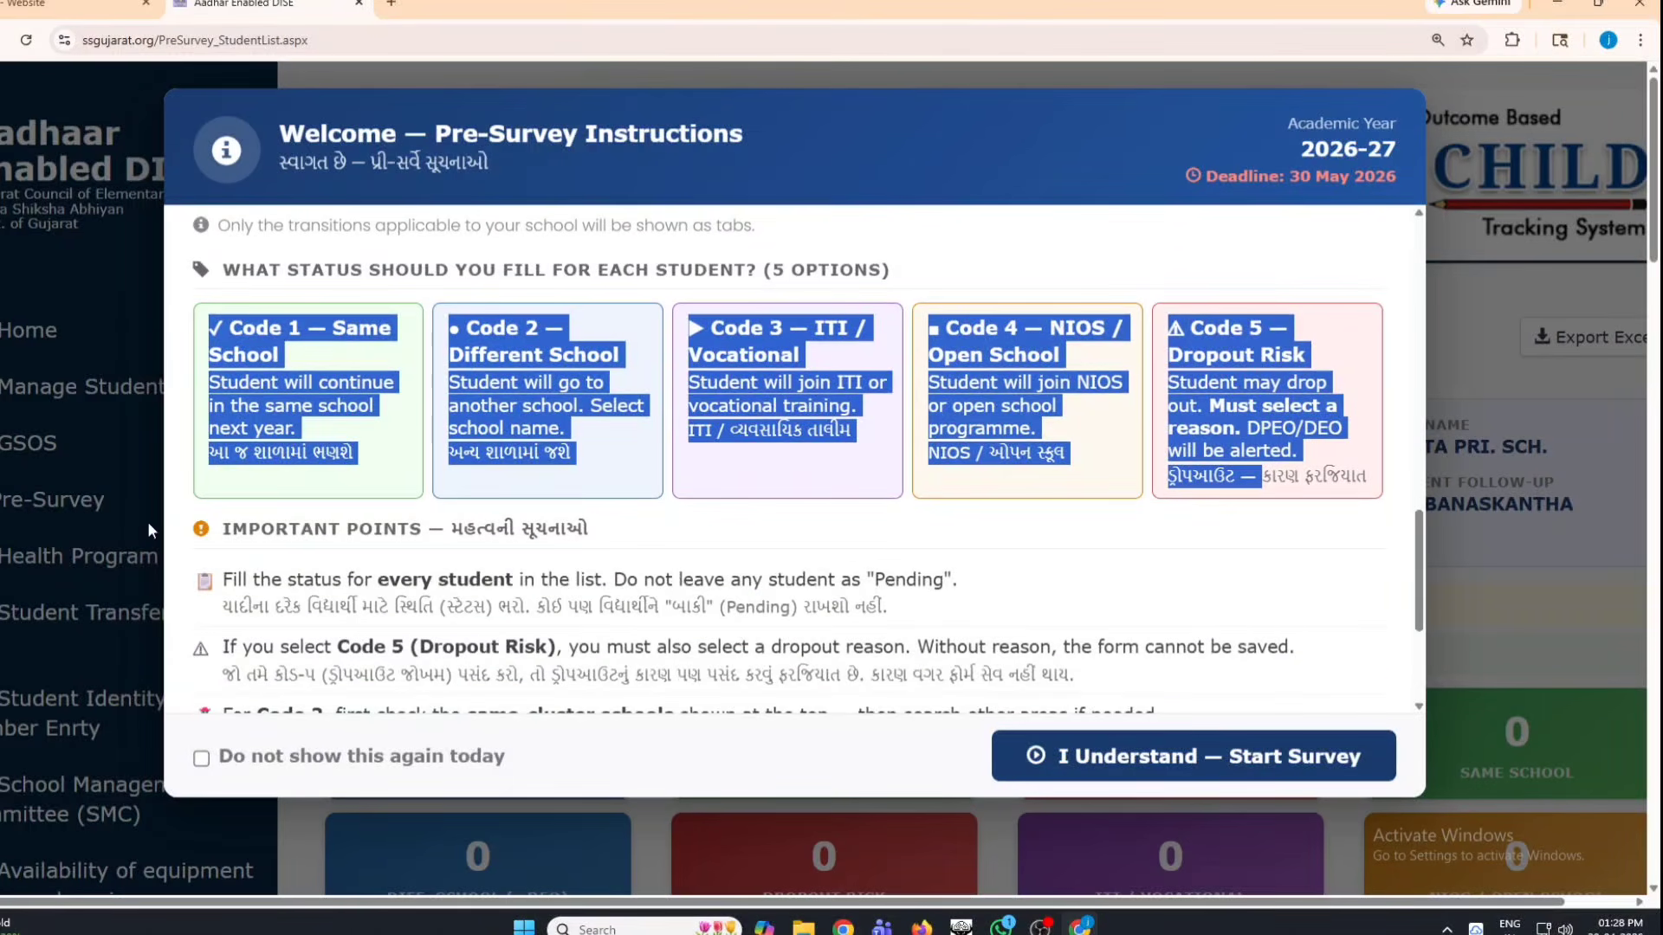
left_click_drag(188, 579, 635, 676)
scroll(568, 612, "down", 3)
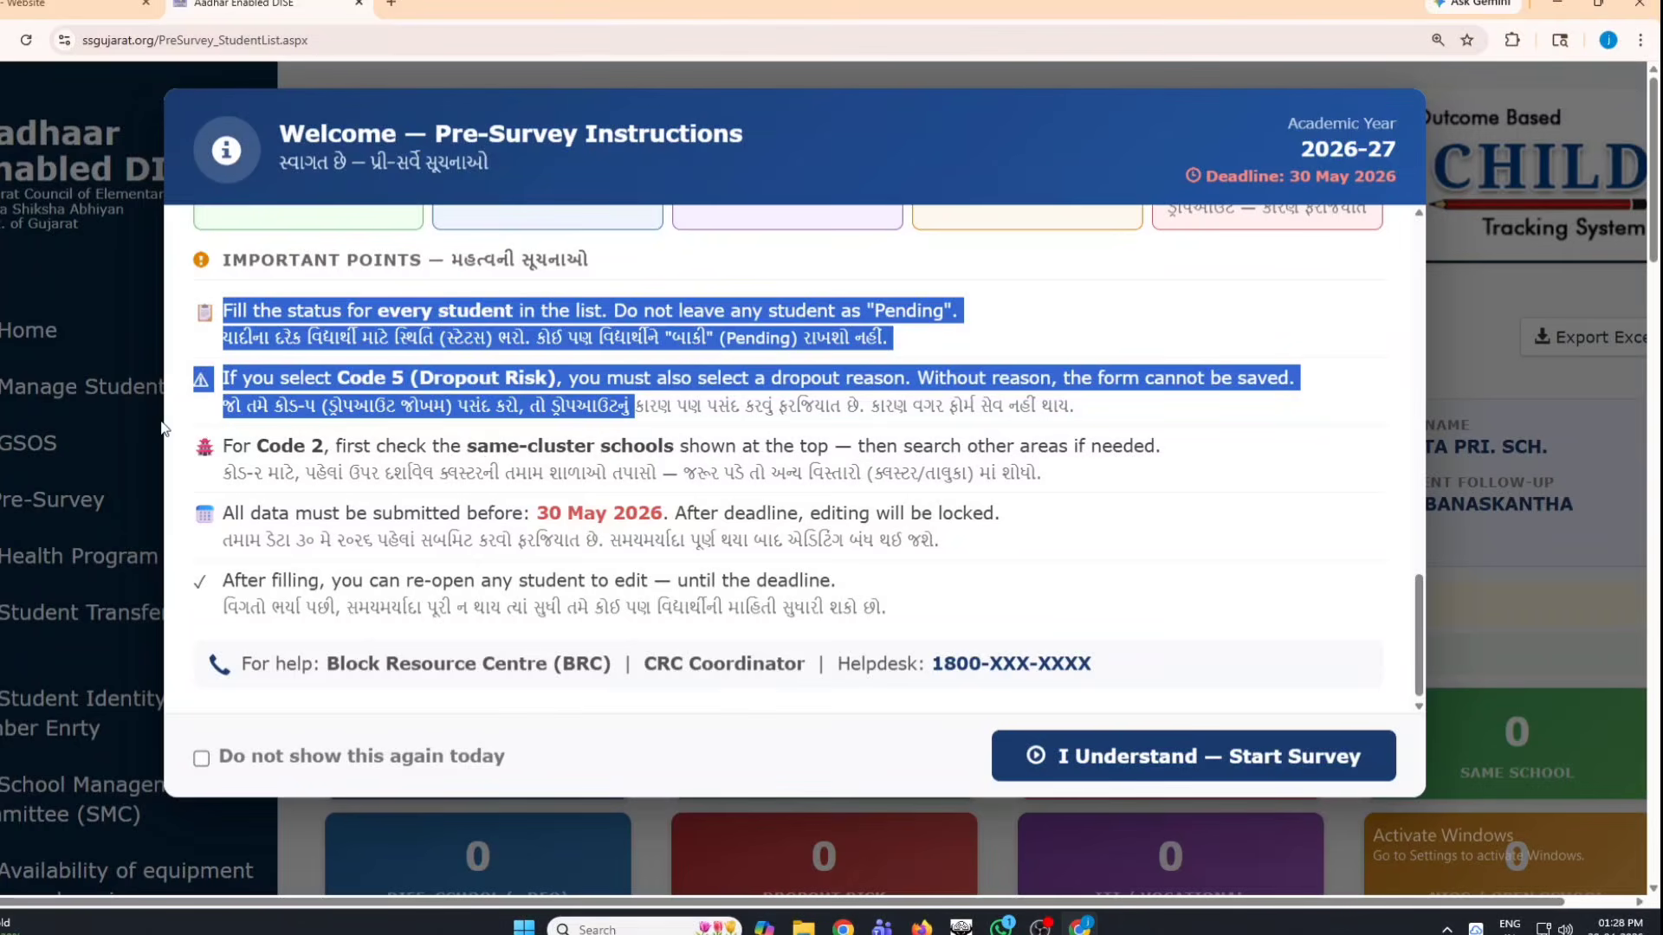
left_click_drag(161, 428, 771, 572)
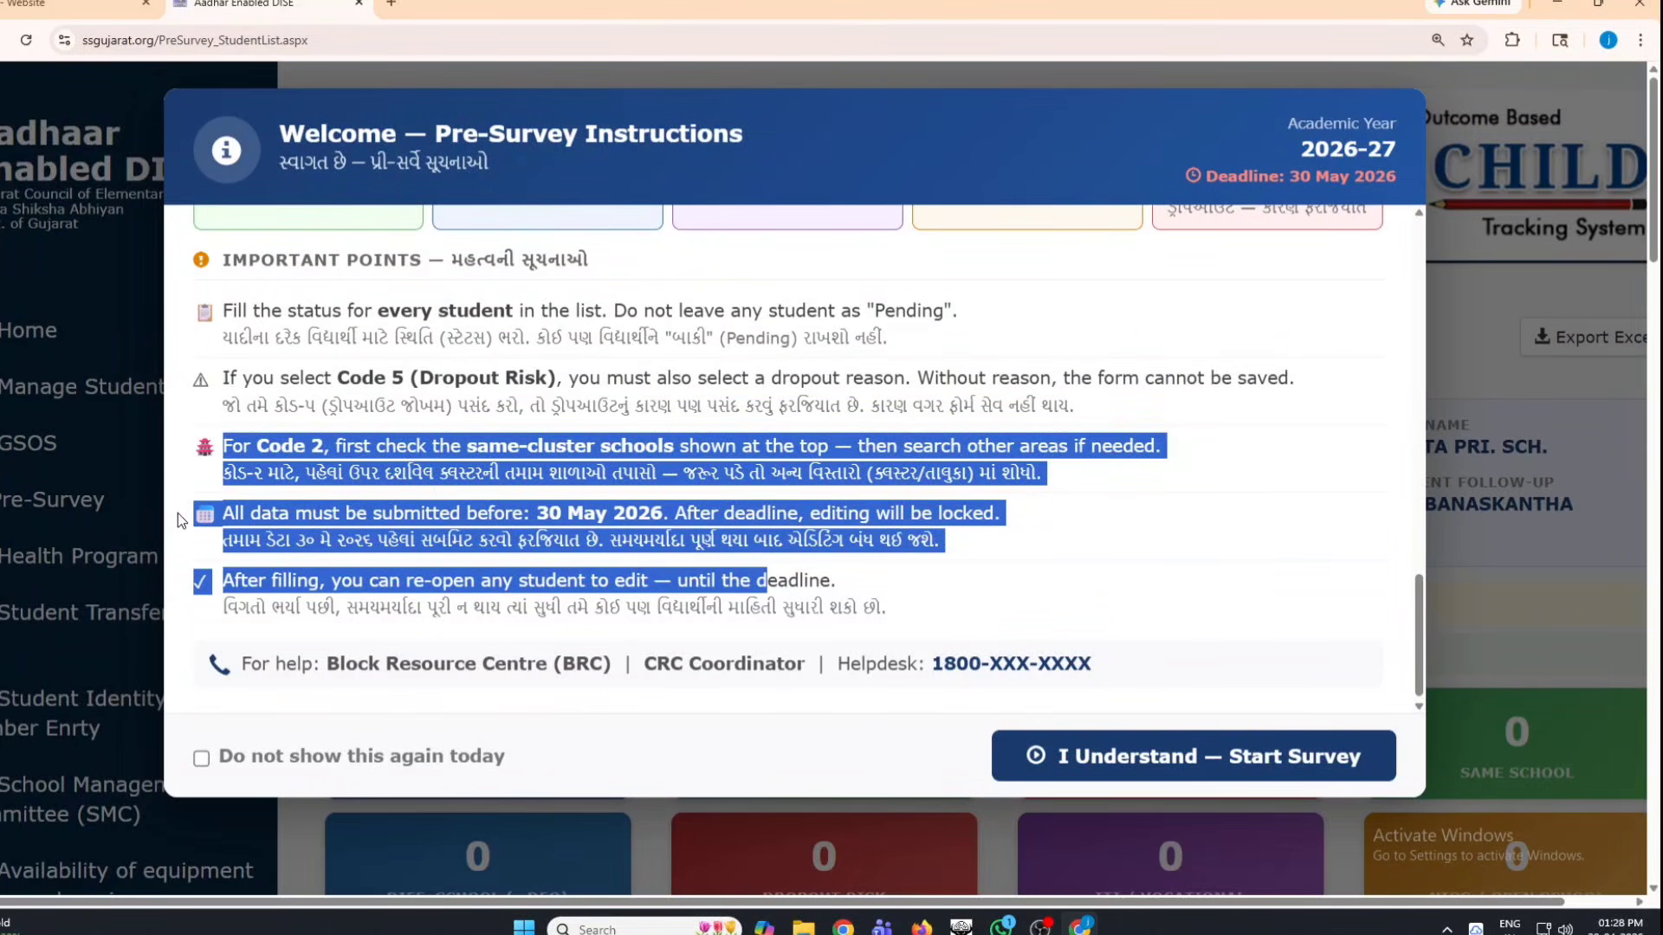
left_click_drag(178, 513, 890, 565)
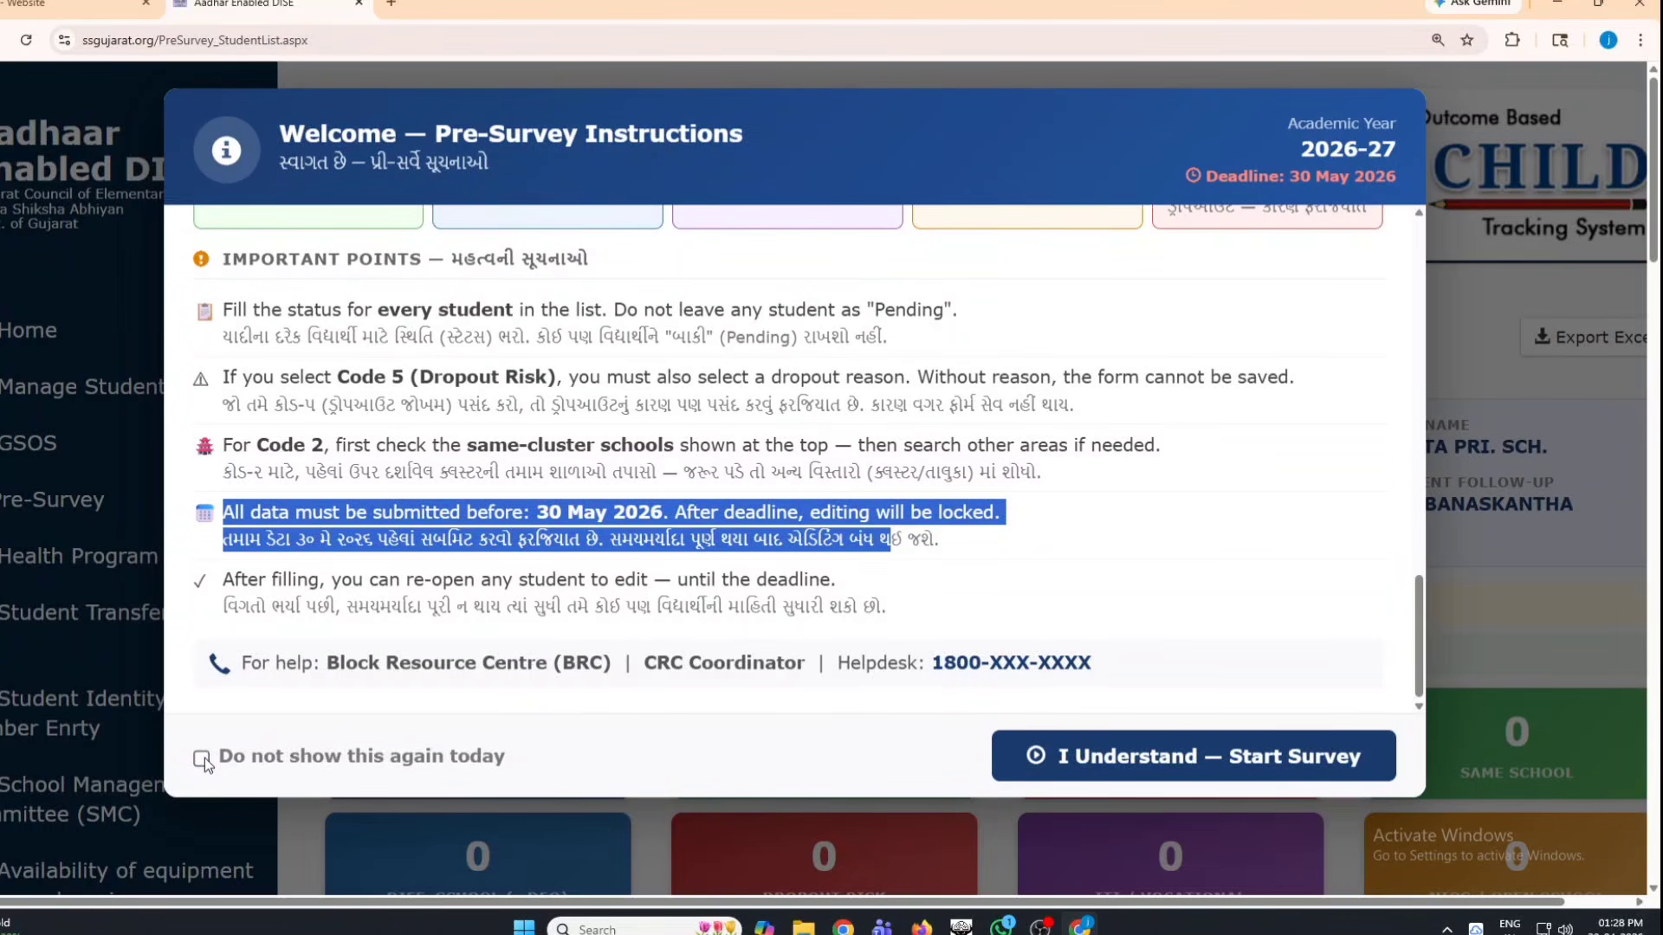
left_click_drag(206, 596, 858, 624)
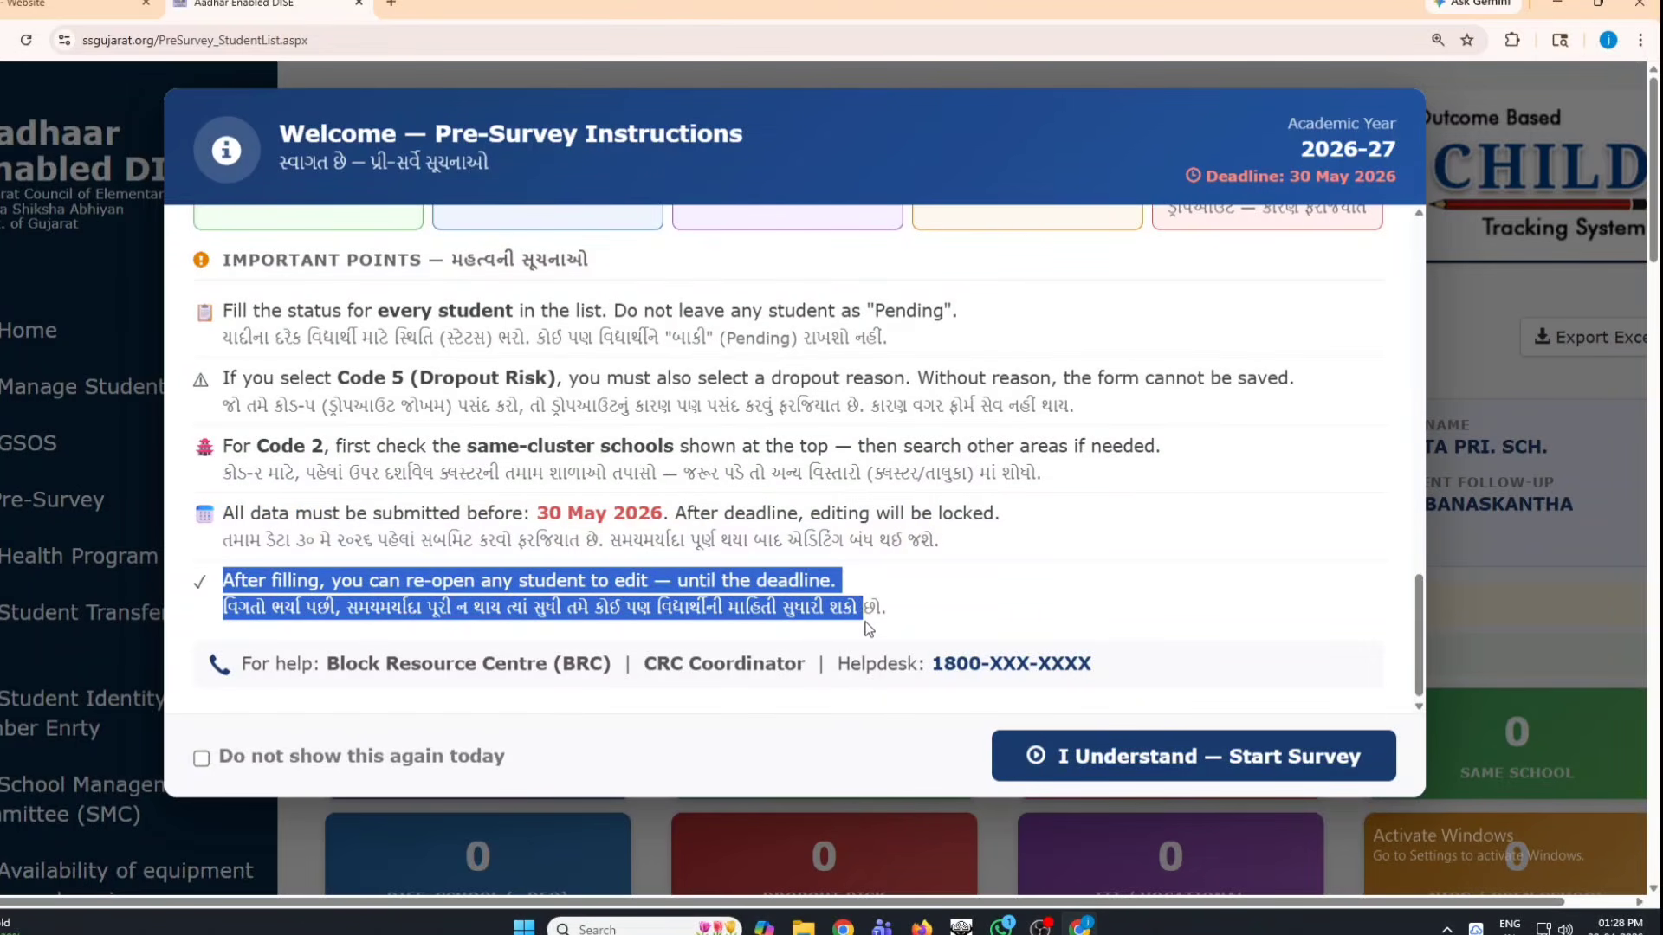
Step: Enable "Do not show this again today" for the Pre-Survey instructions and start the survey
left_click(199, 759)
left_click_drag(218, 756, 494, 766)
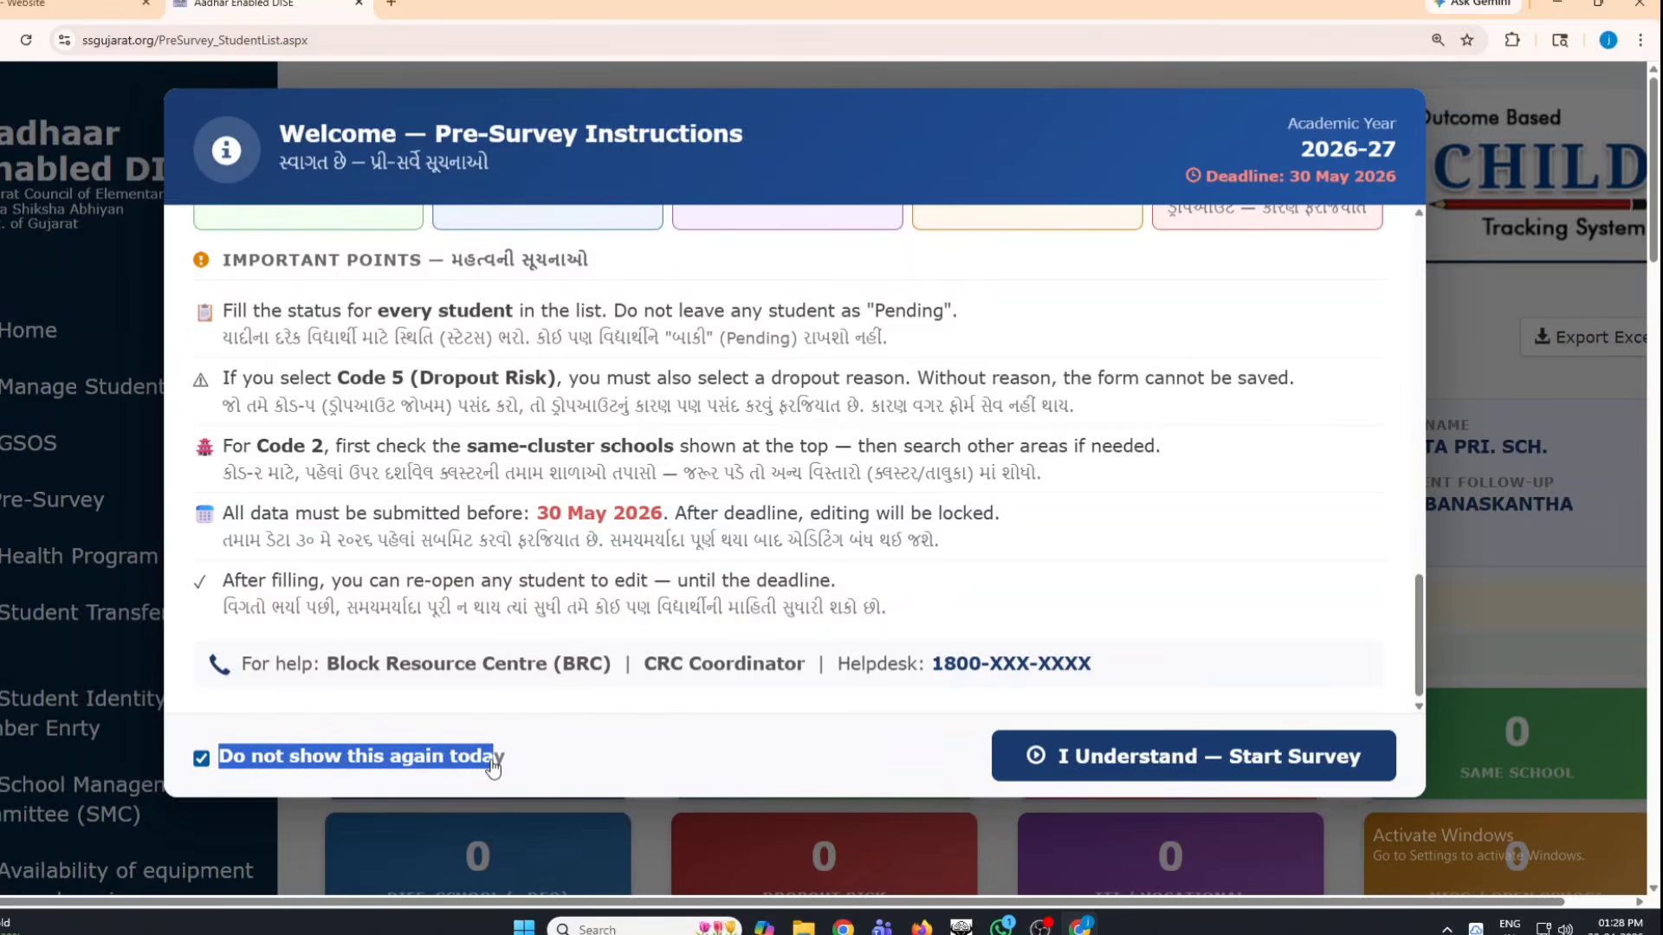
left_click_drag(1024, 769, 1384, 773)
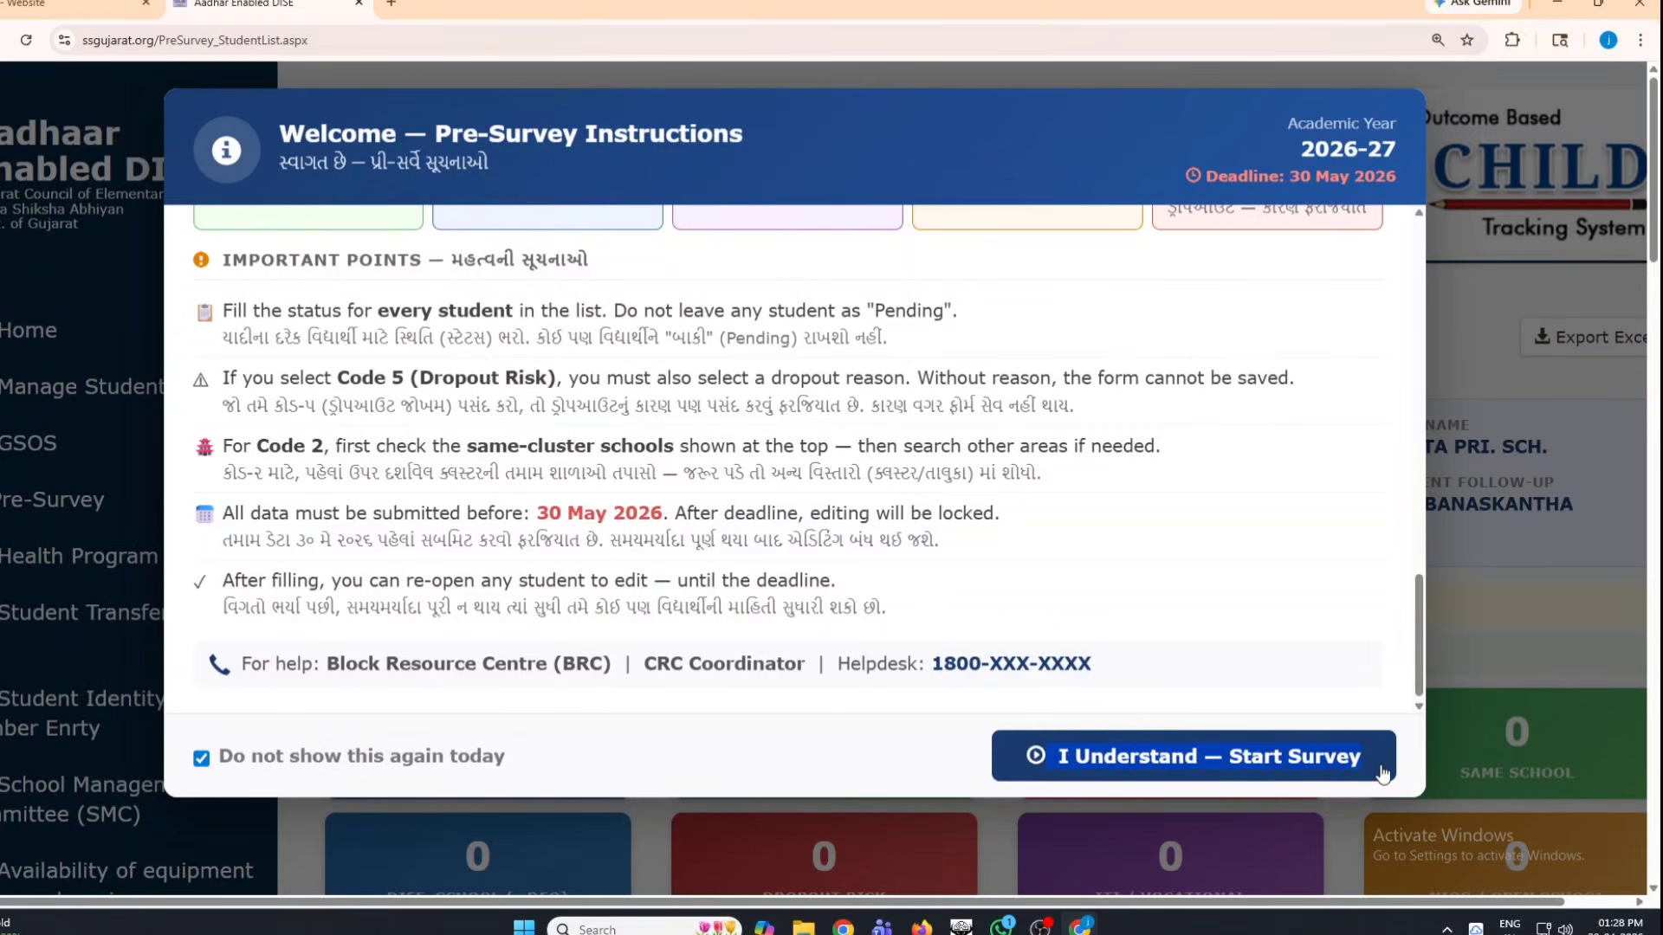
left_click(1205, 768)
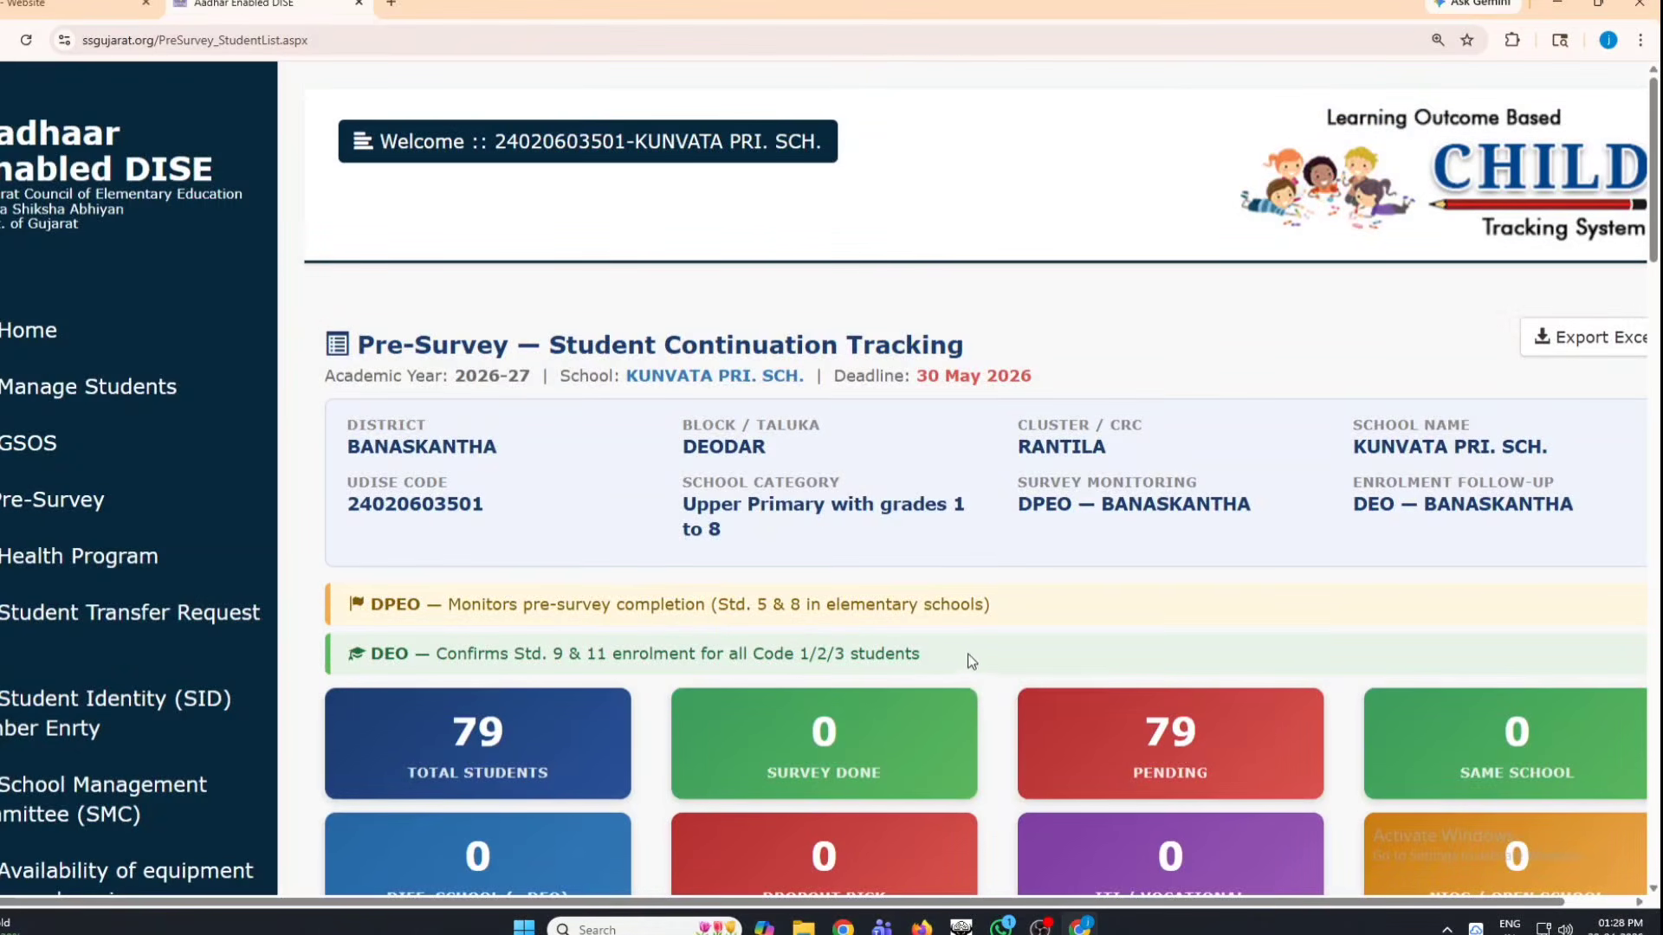
Step: Open the status update form for the second student in the Std. 5 → 6 list
scroll(961, 654, "down", 6)
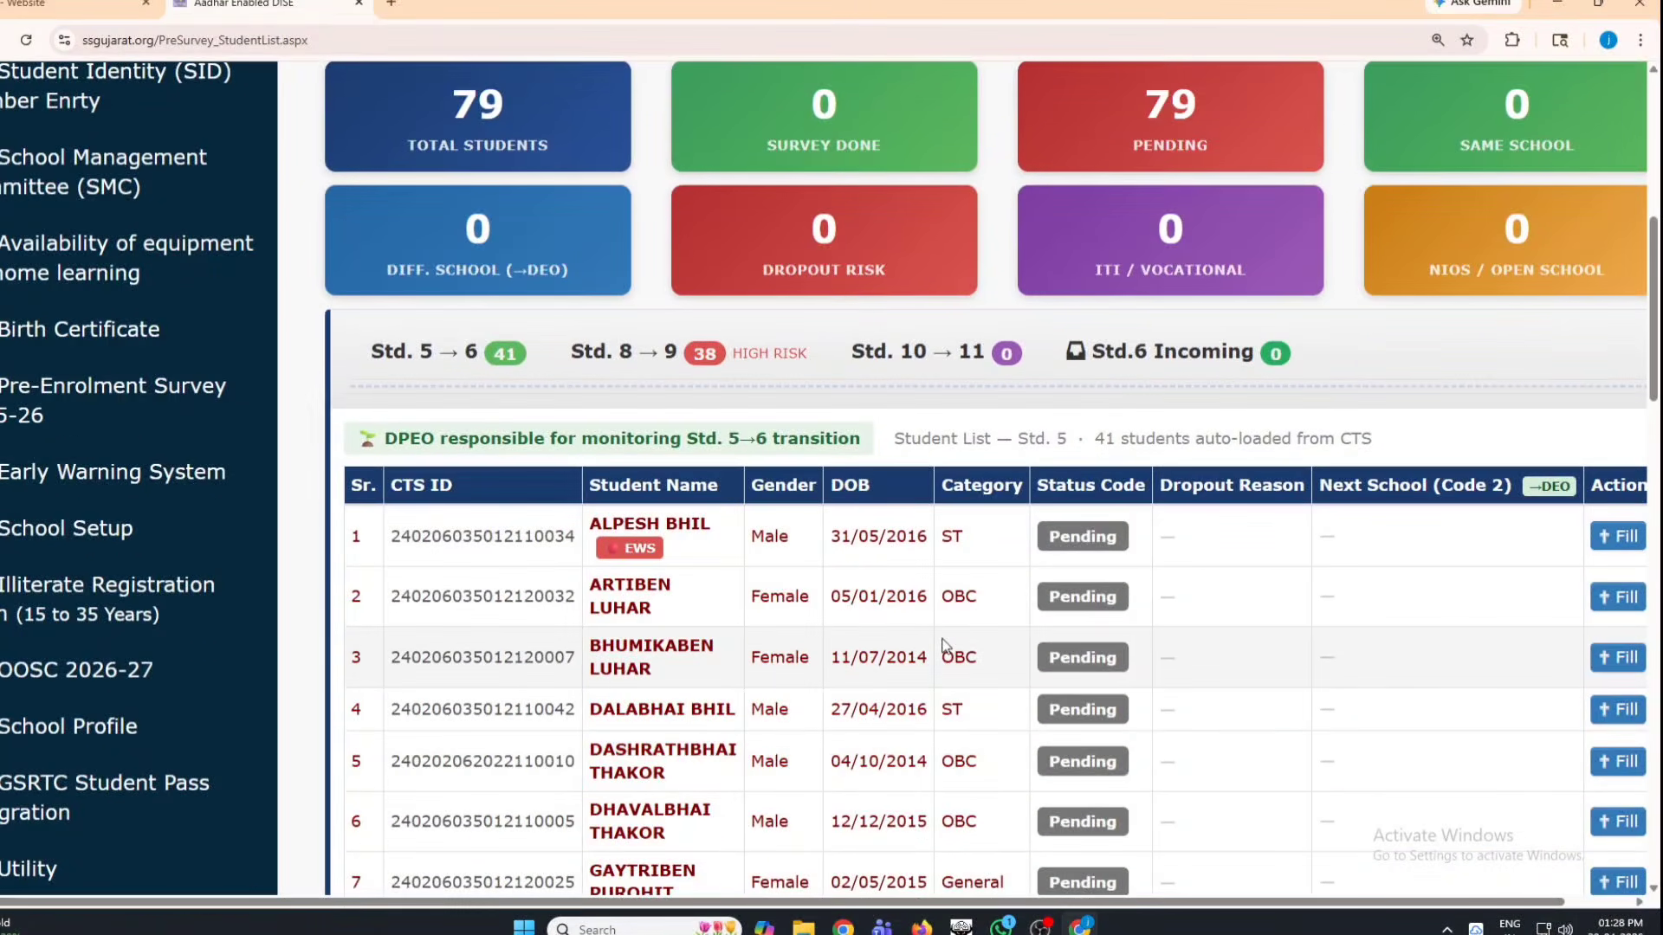
scroll(434, 297, "down", 3)
scroll(556, 236, "up", 1)
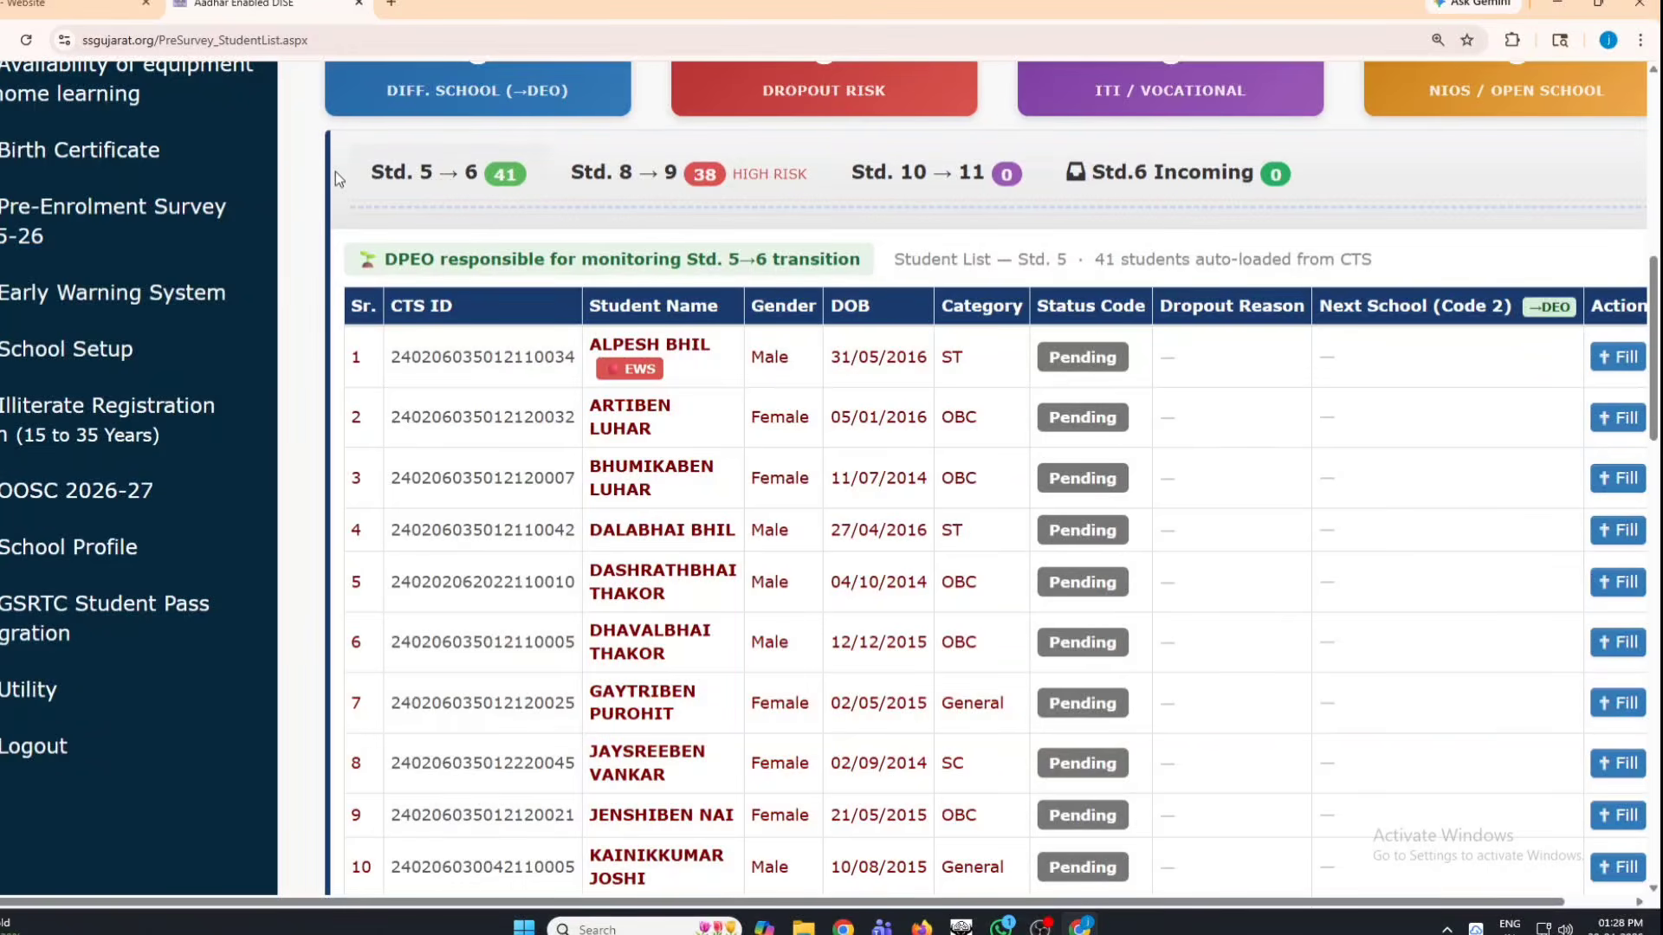
left_click_drag(341, 171, 531, 180)
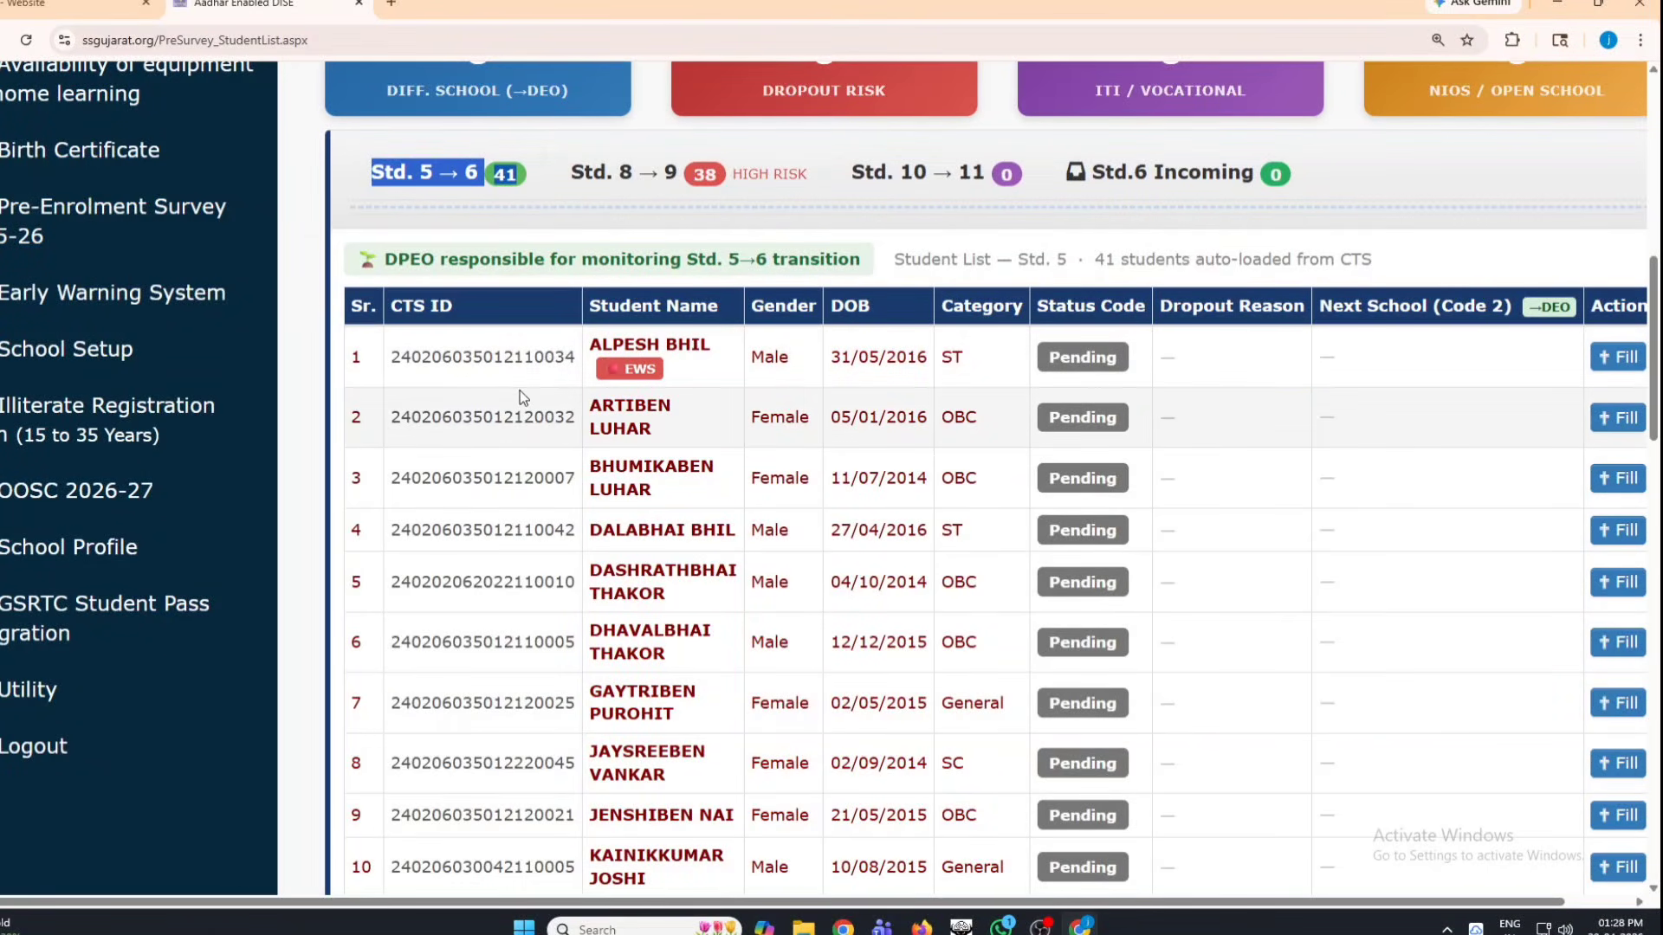
scroll(556, 433, "down", 1)
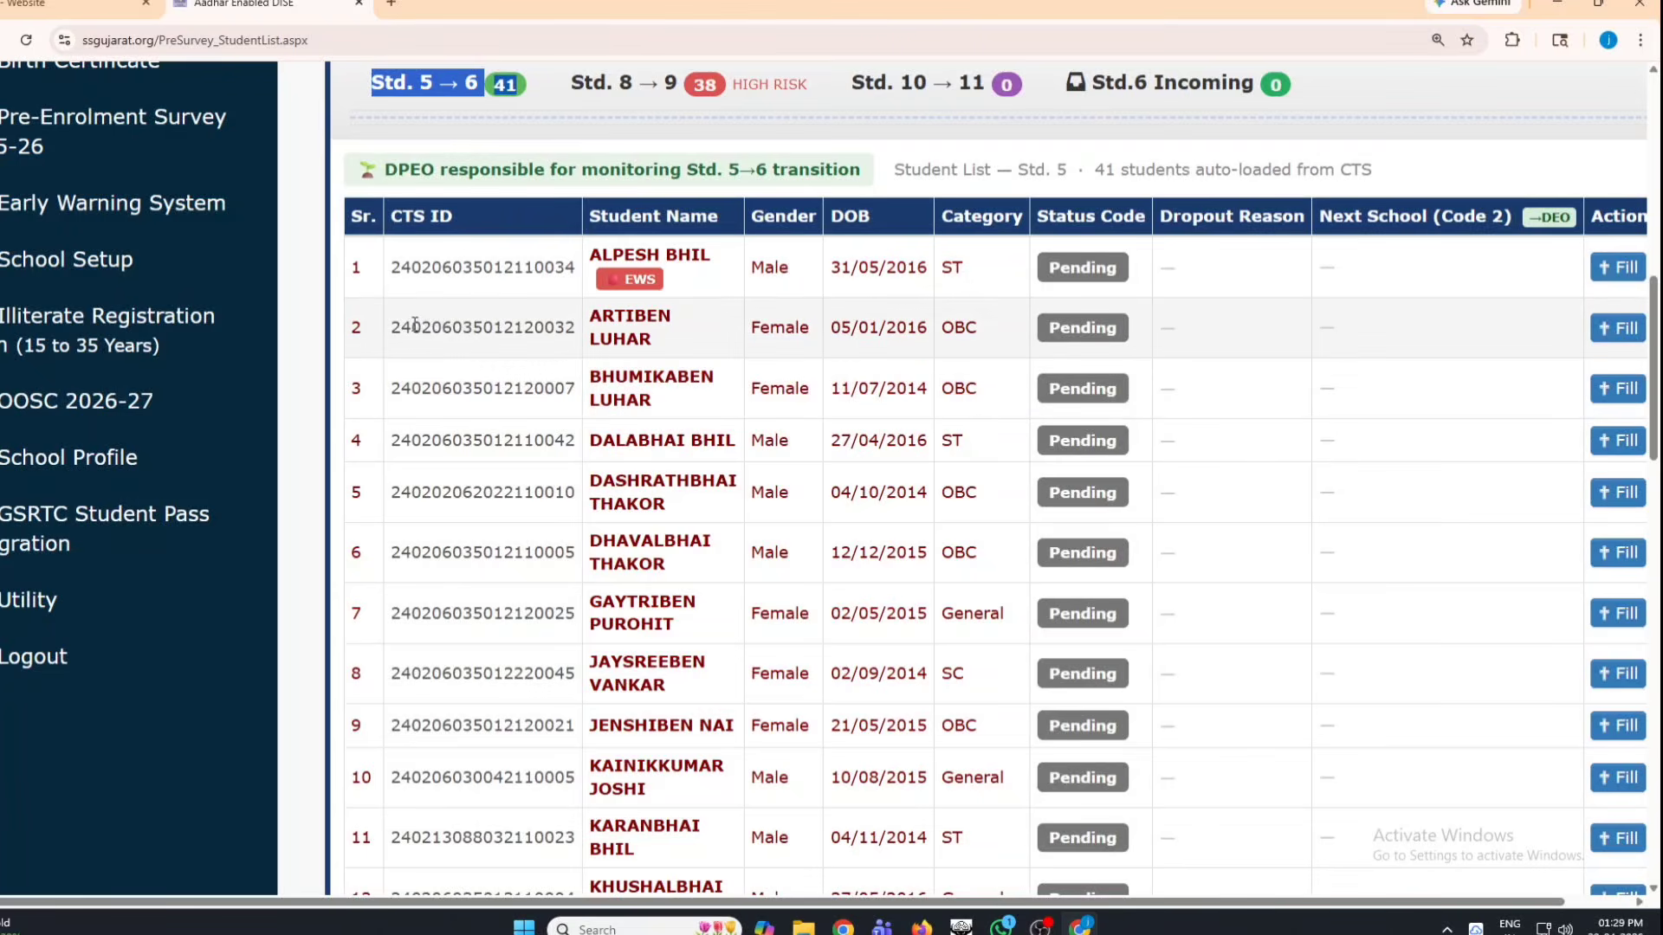
left_click_drag(389, 333, 574, 341)
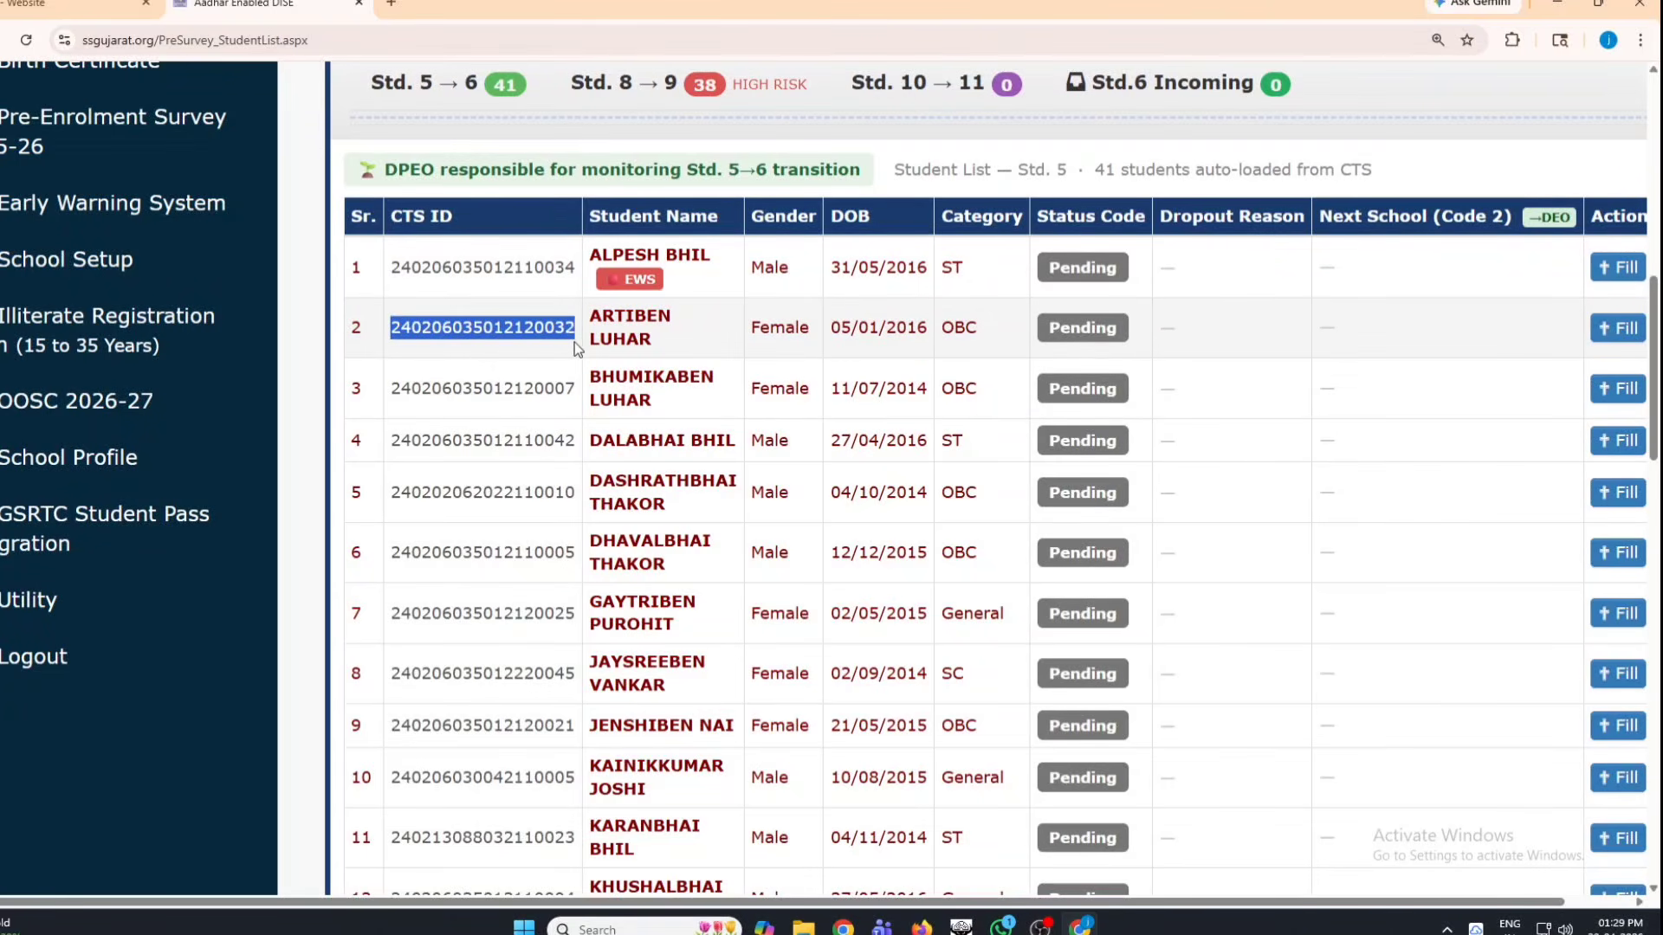
left_click(1620, 329)
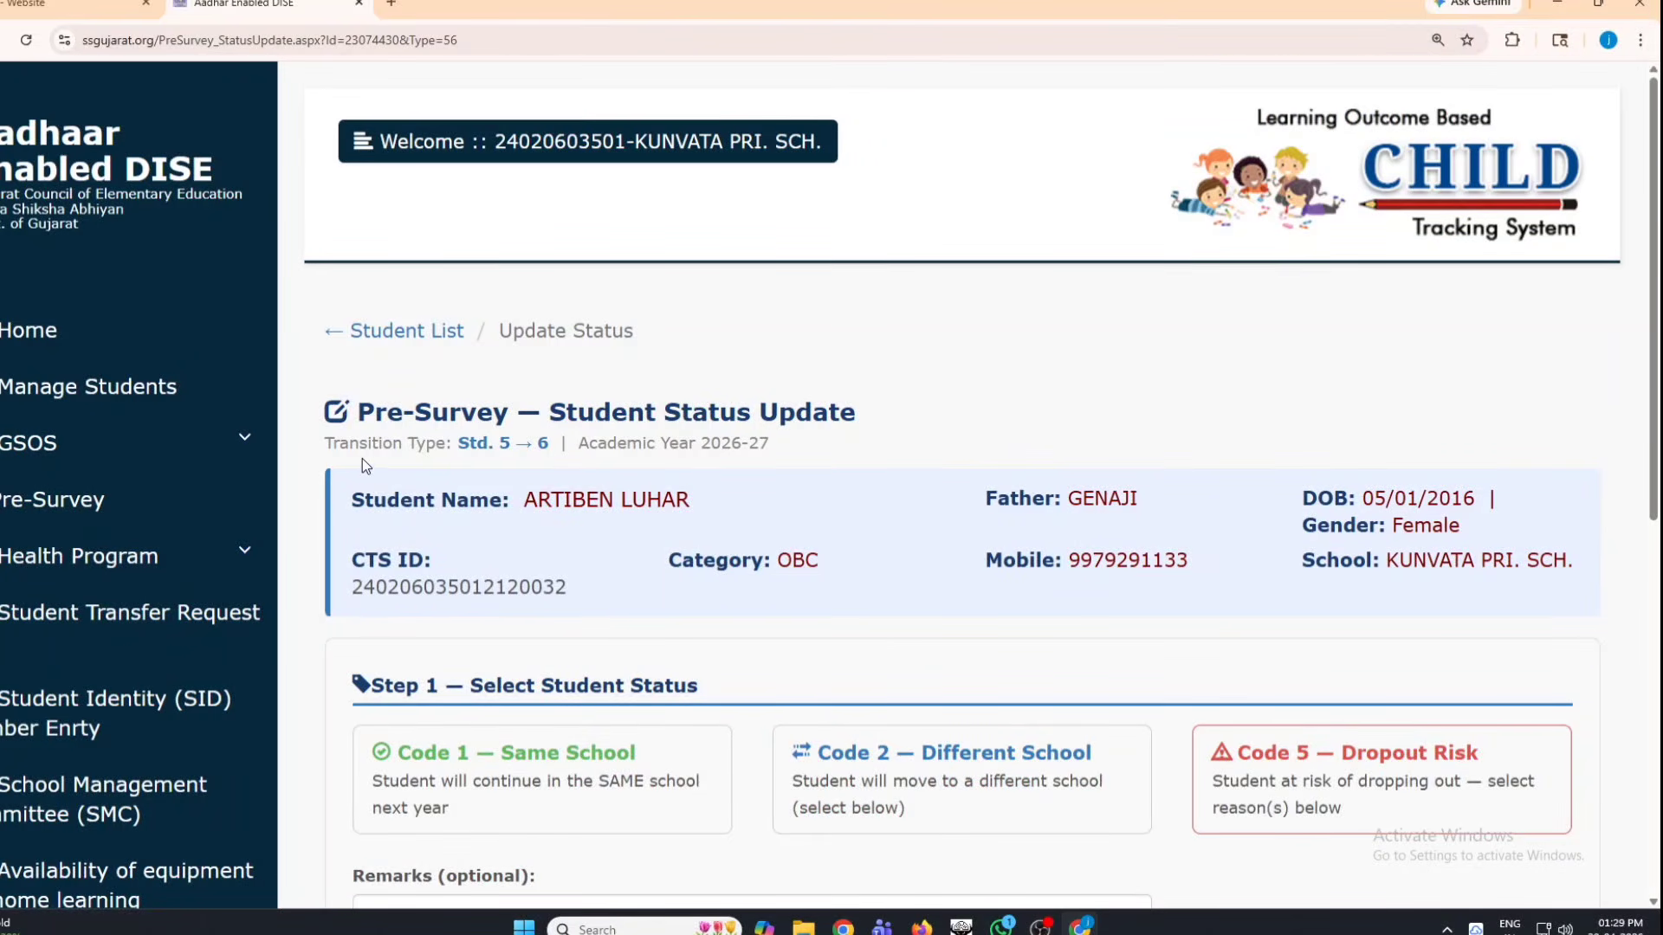
Step: Set the student's status to Code 2 — Different School
scroll(362, 463, "down", 4)
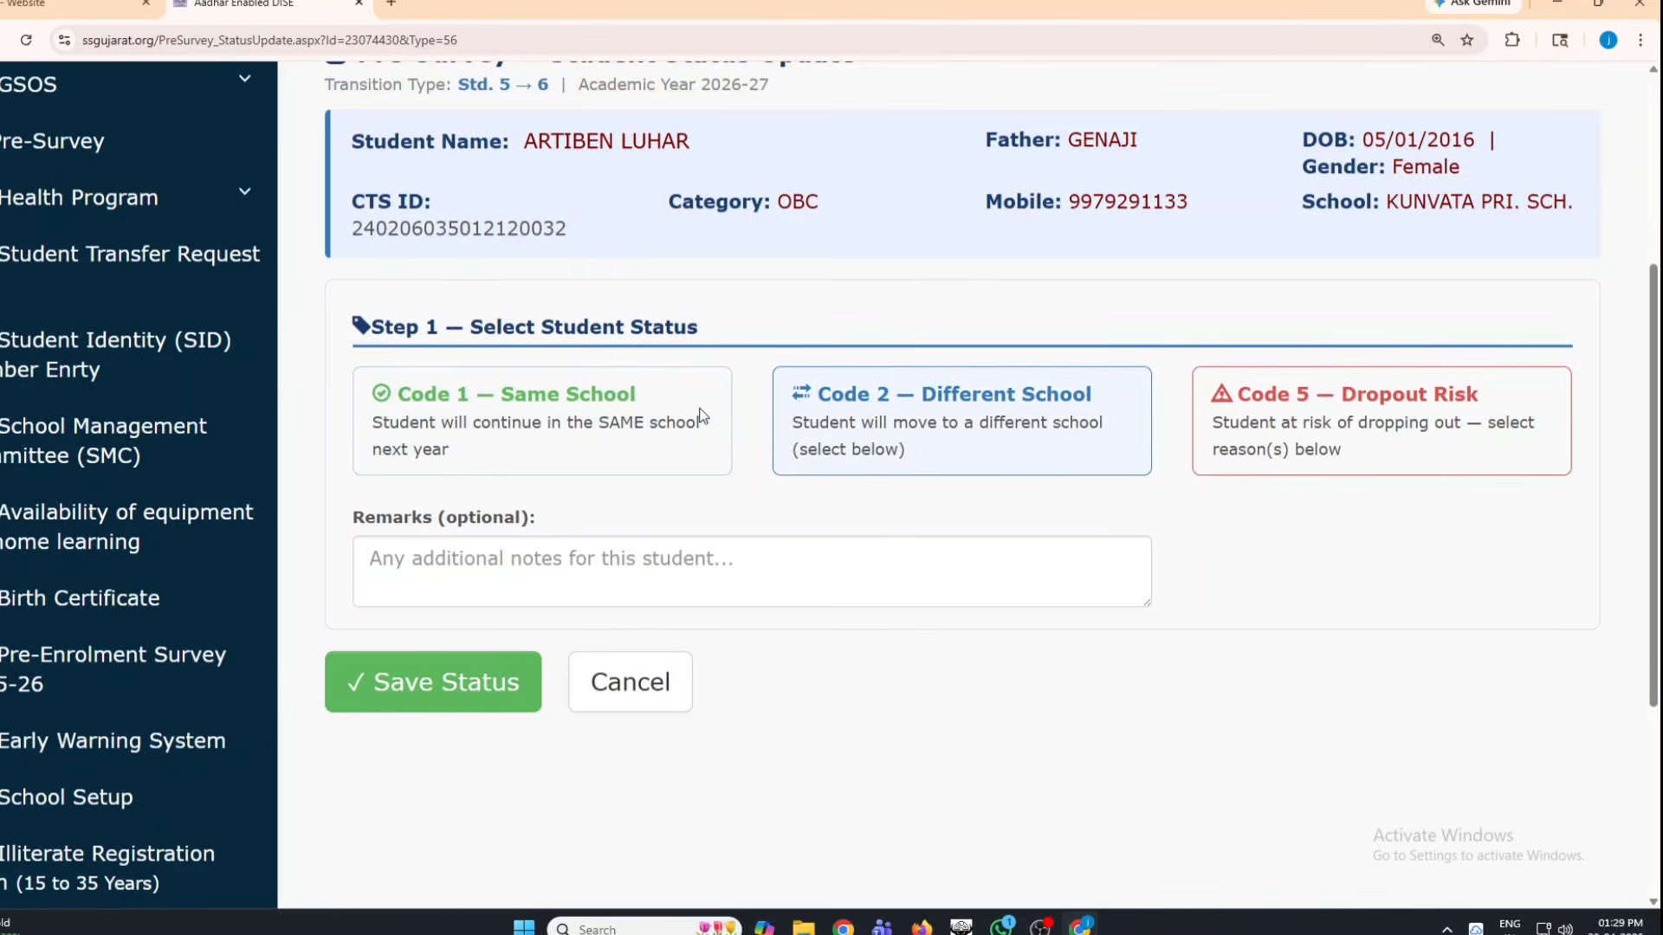
left_click_drag(353, 389, 668, 451)
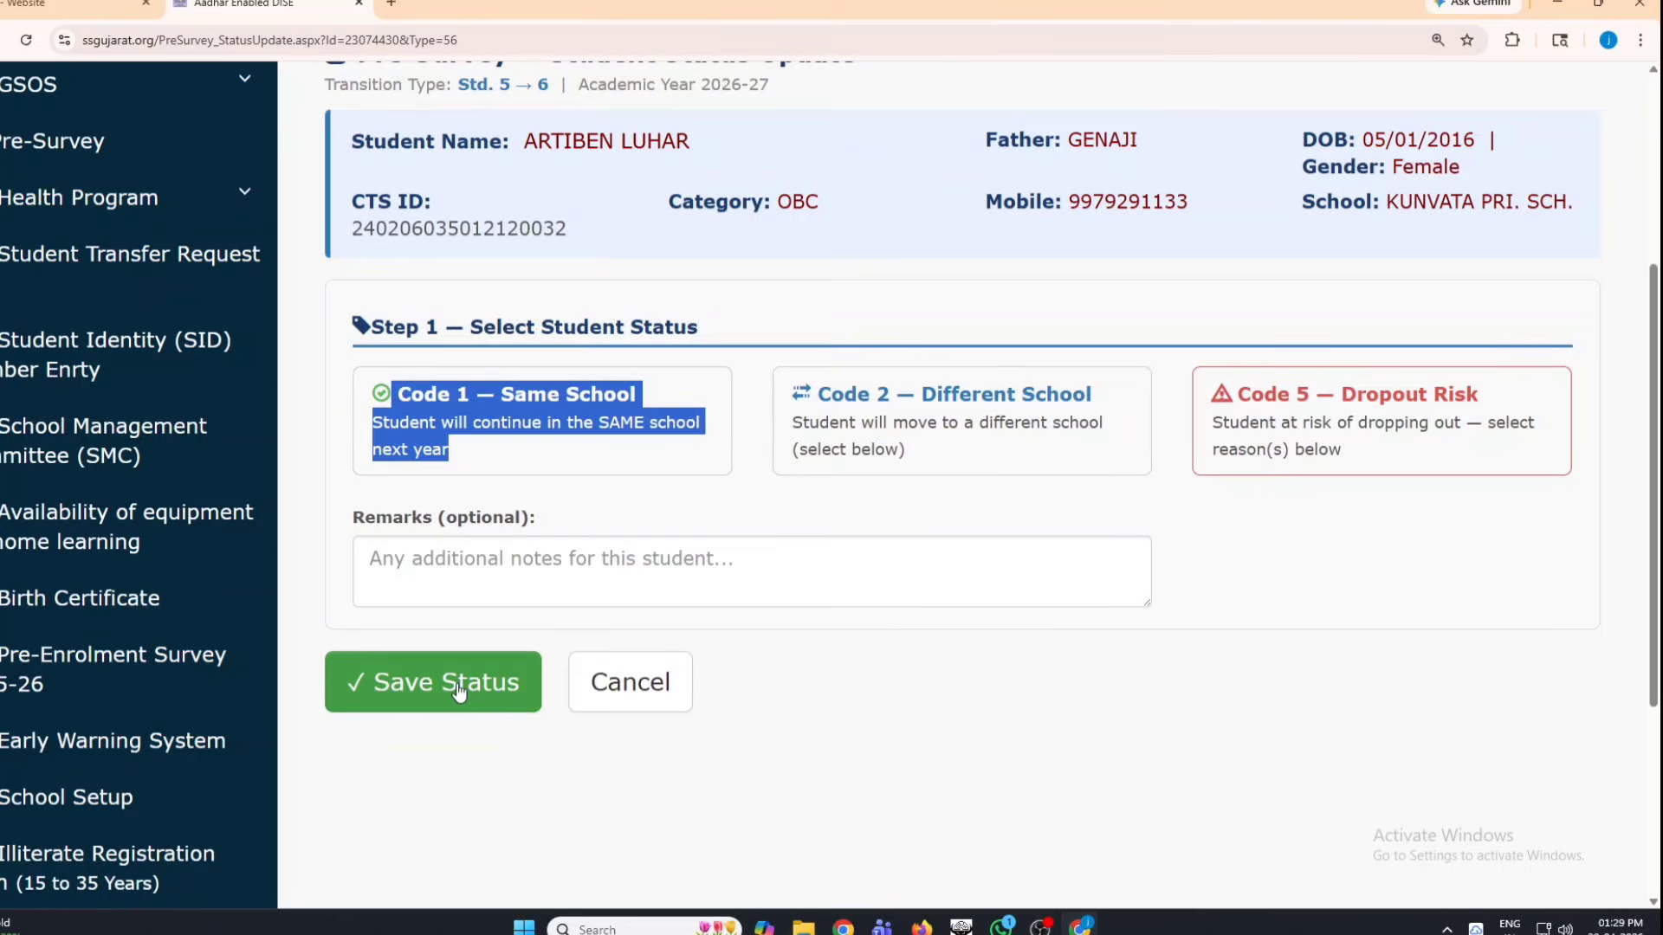
left_click(1010, 707)
left_click(902, 436)
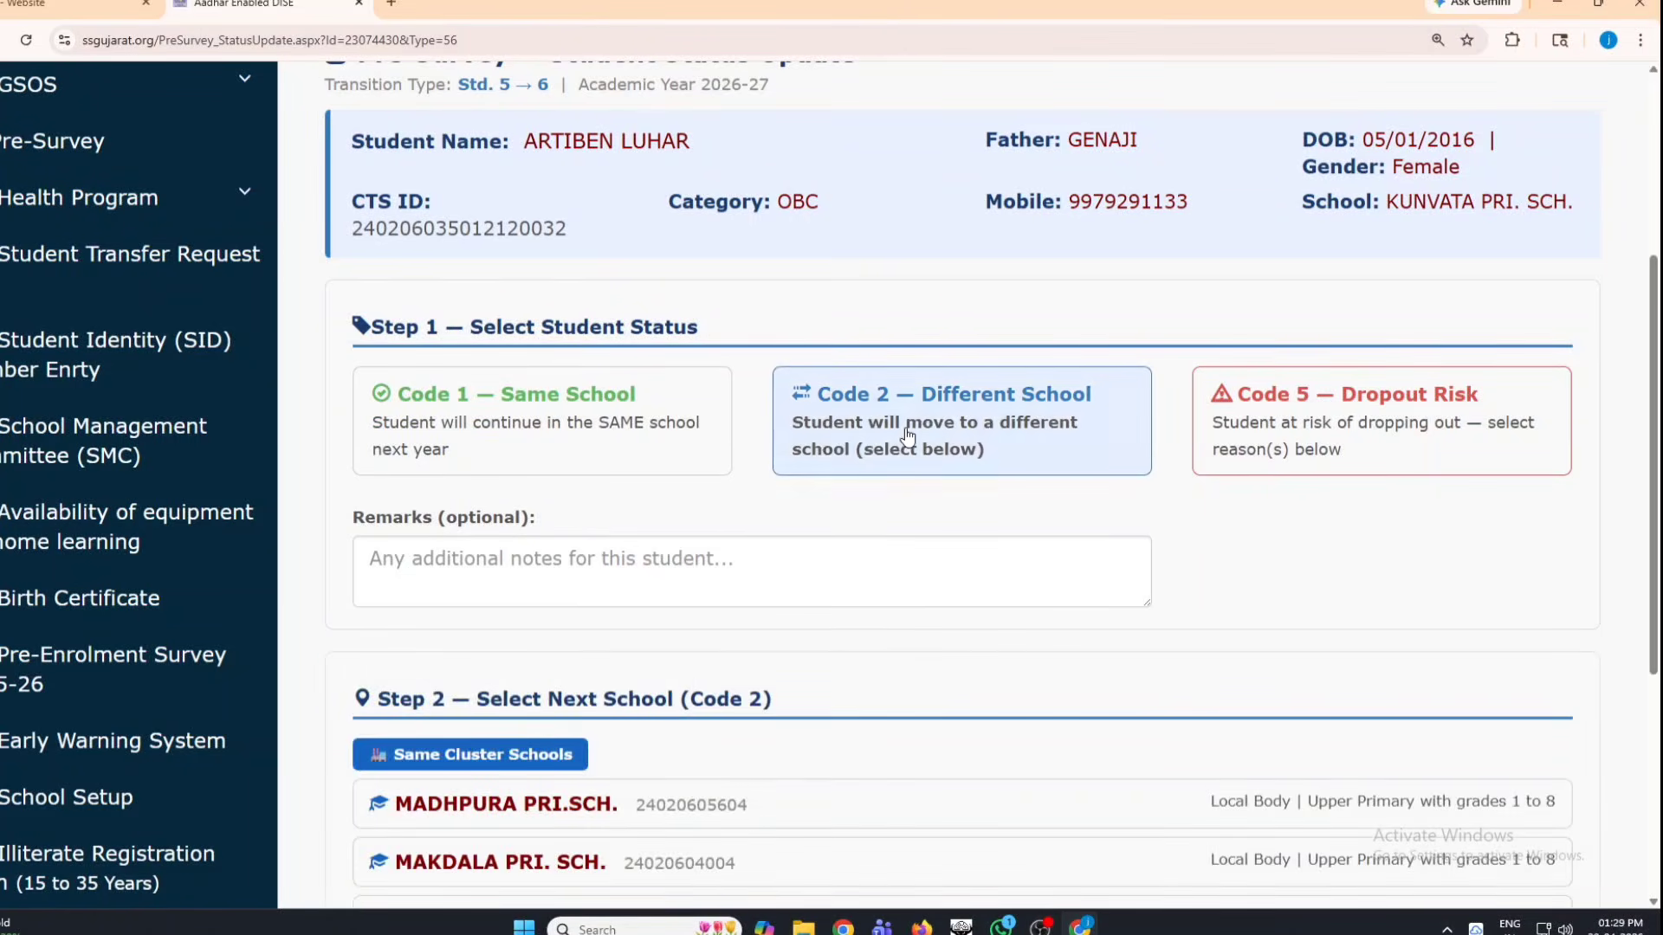
Step: Examine the Code 2 next-school choices: the same-cluster schools and the different-area District, Block and School selectors
scroll(534, 700, "down", 2)
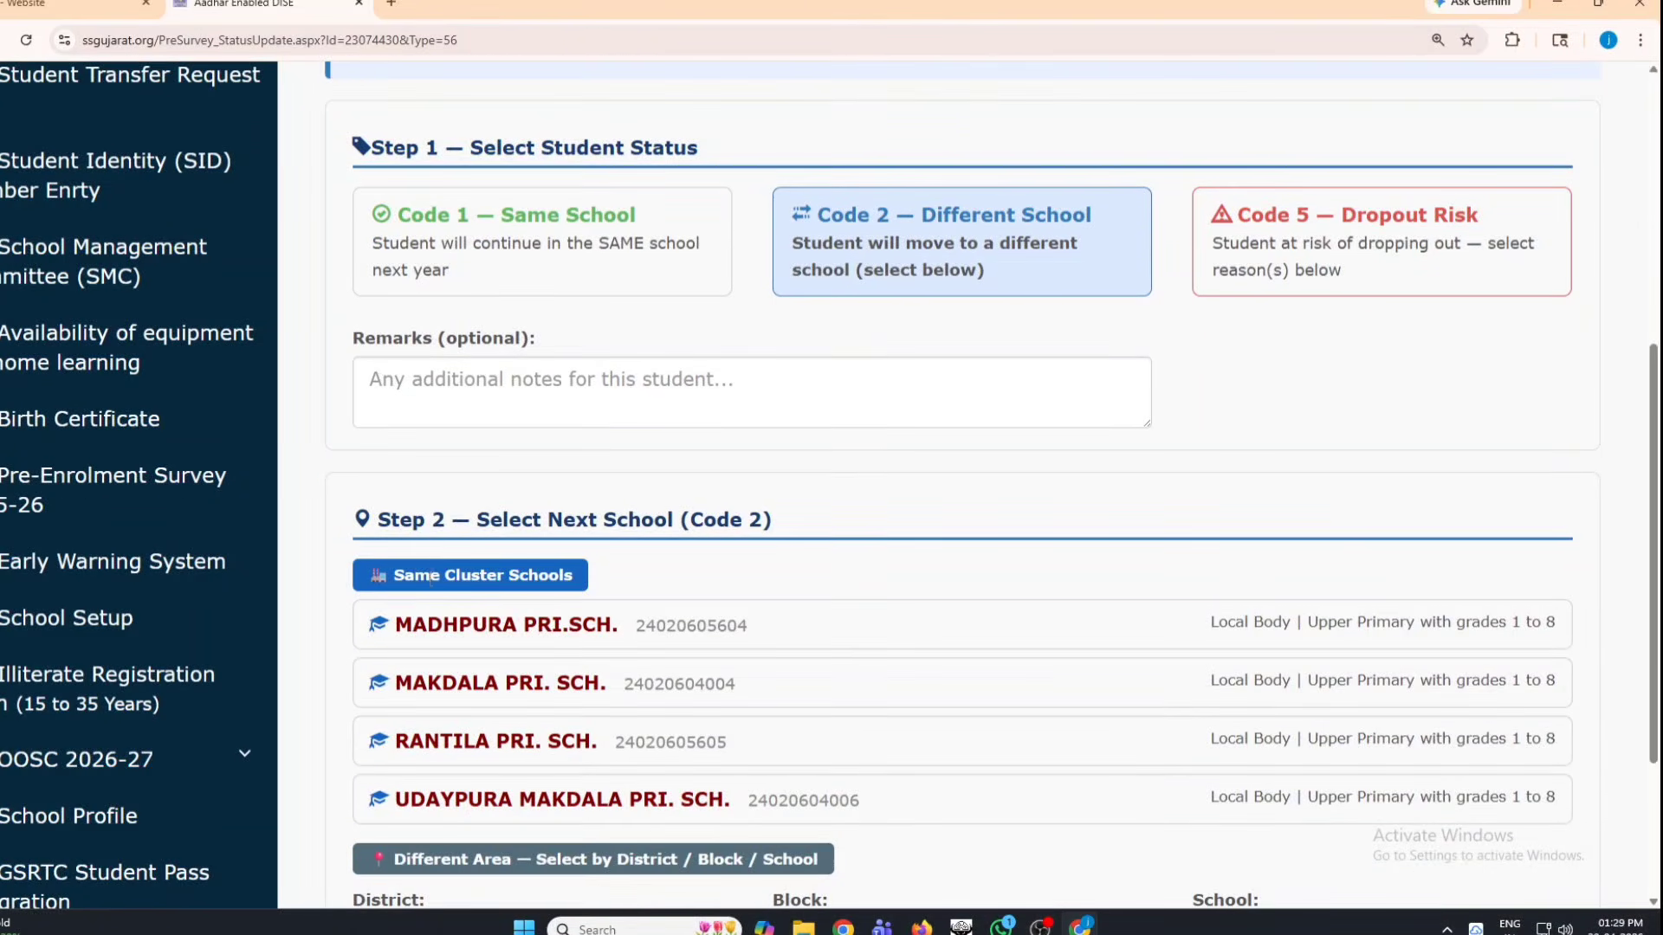
scroll(431, 578, "down", 2)
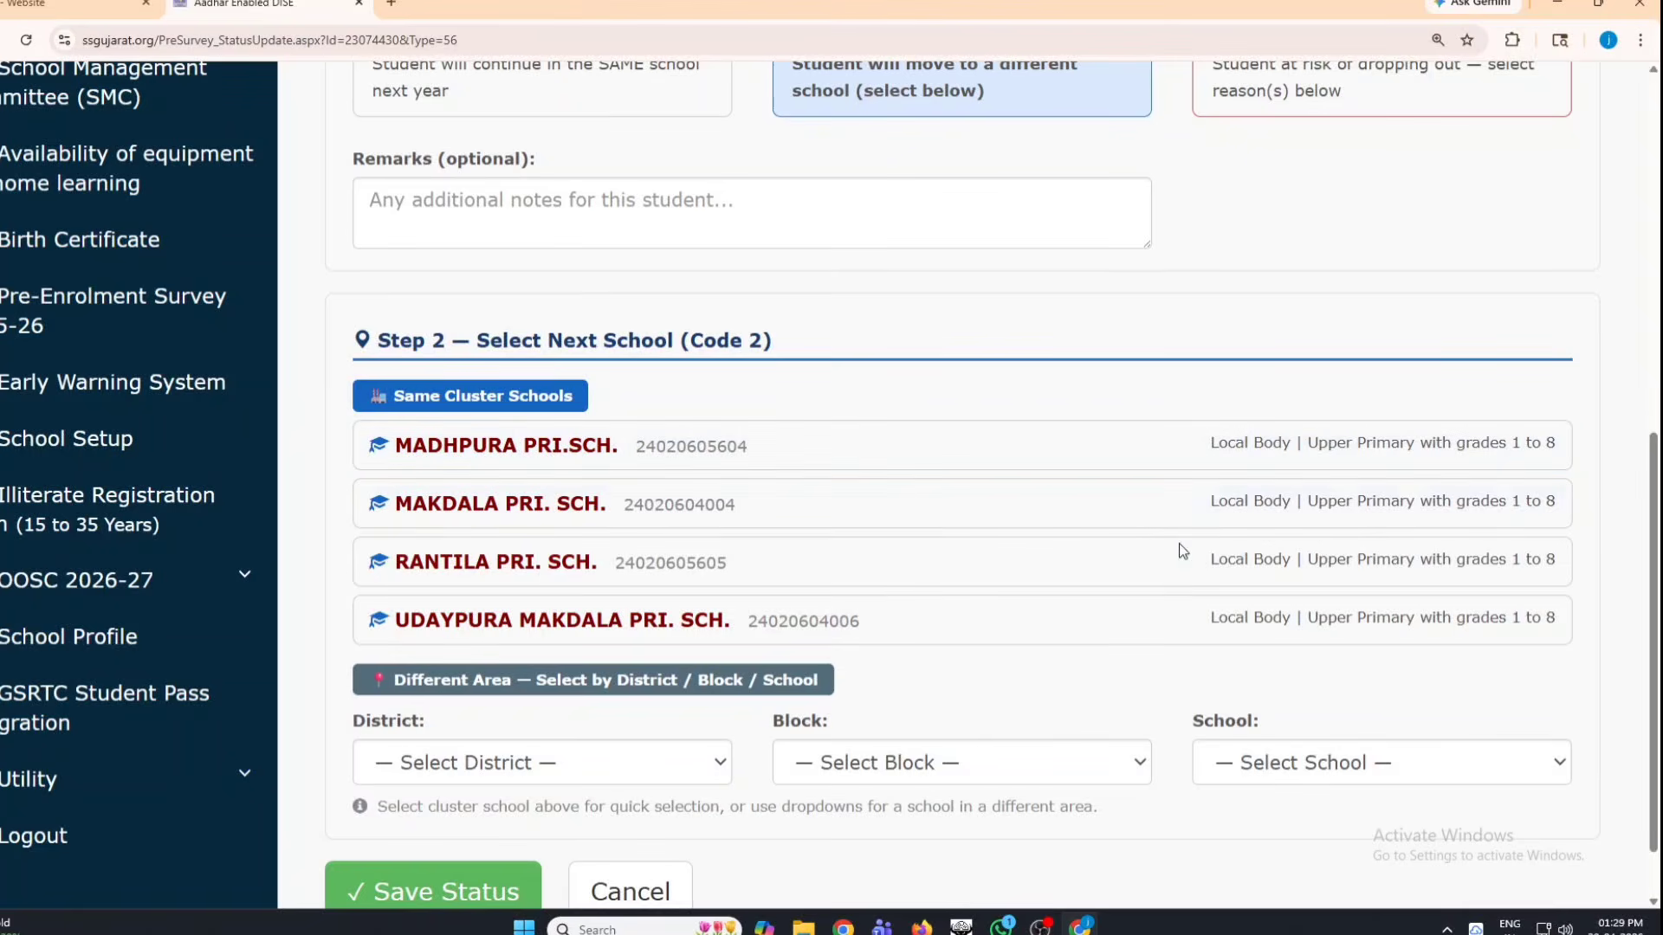
left_click_drag(334, 426, 422, 708)
left_click(482, 771)
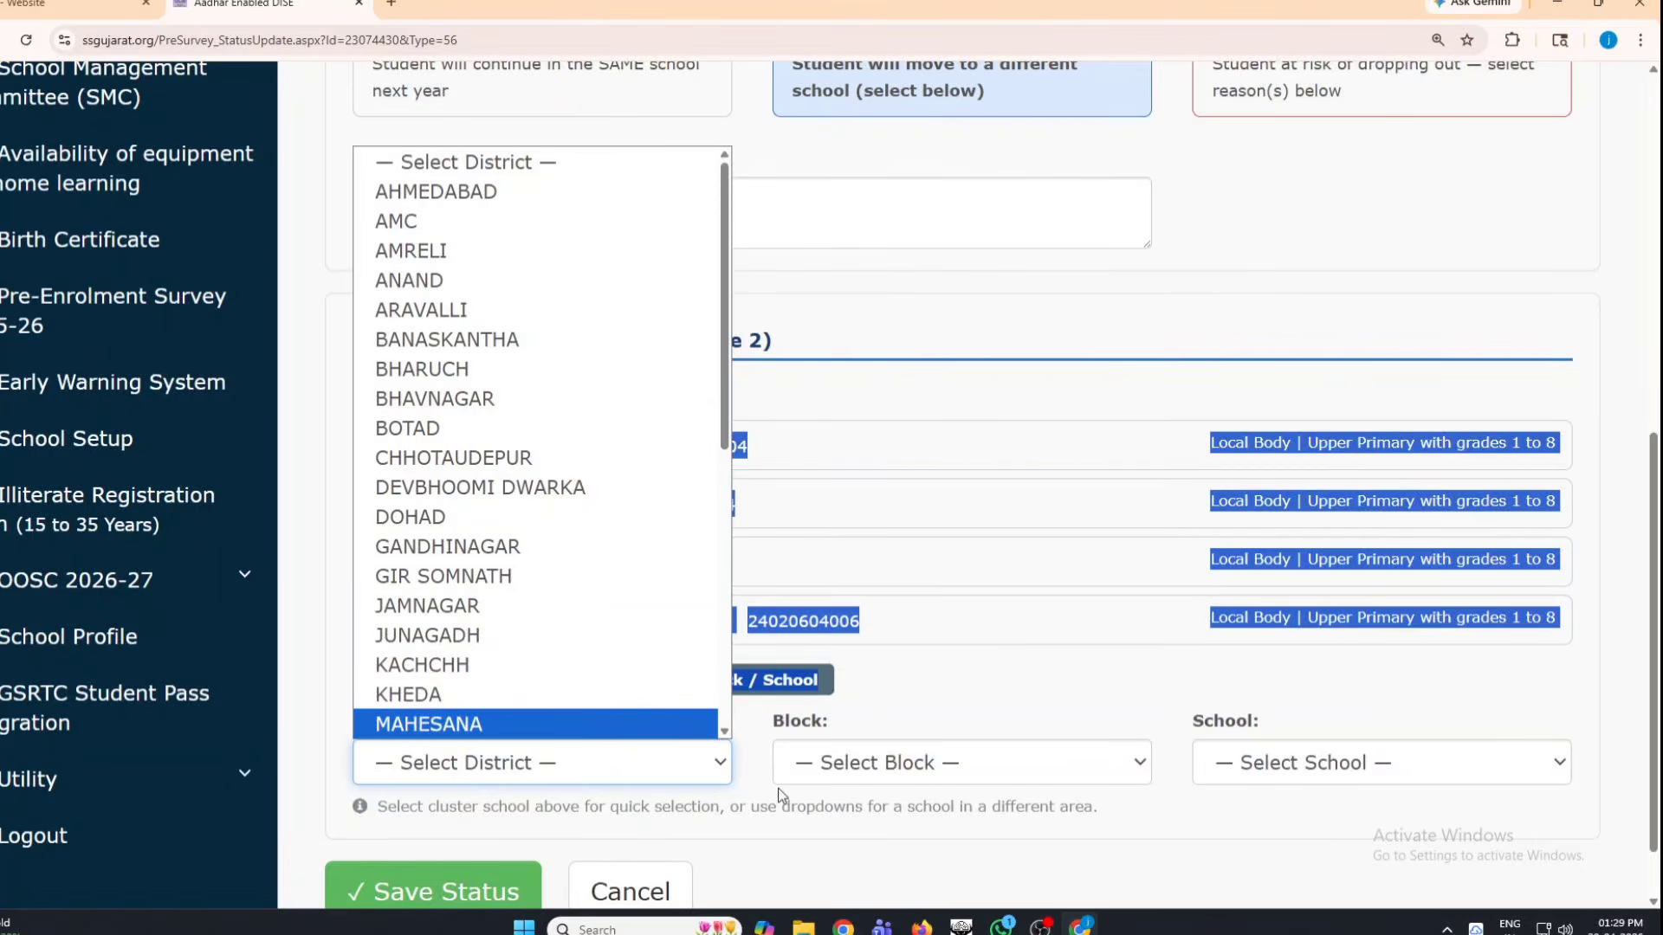
left_click(984, 776)
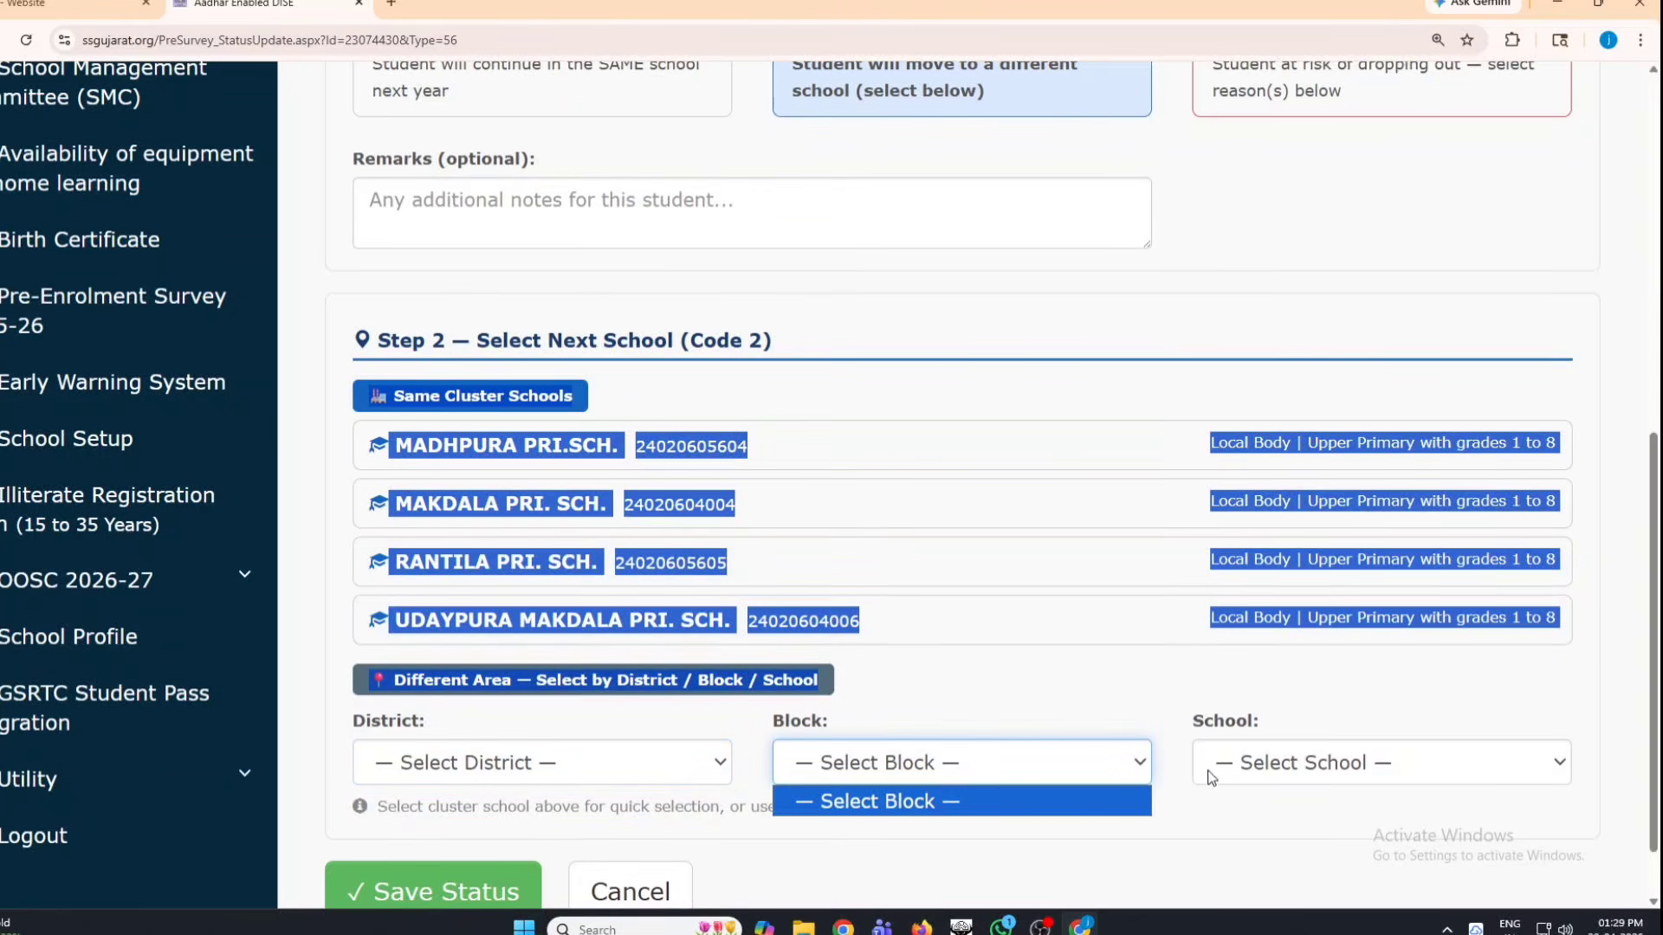
left_click(1277, 766)
scroll(1029, 637, "down", 1)
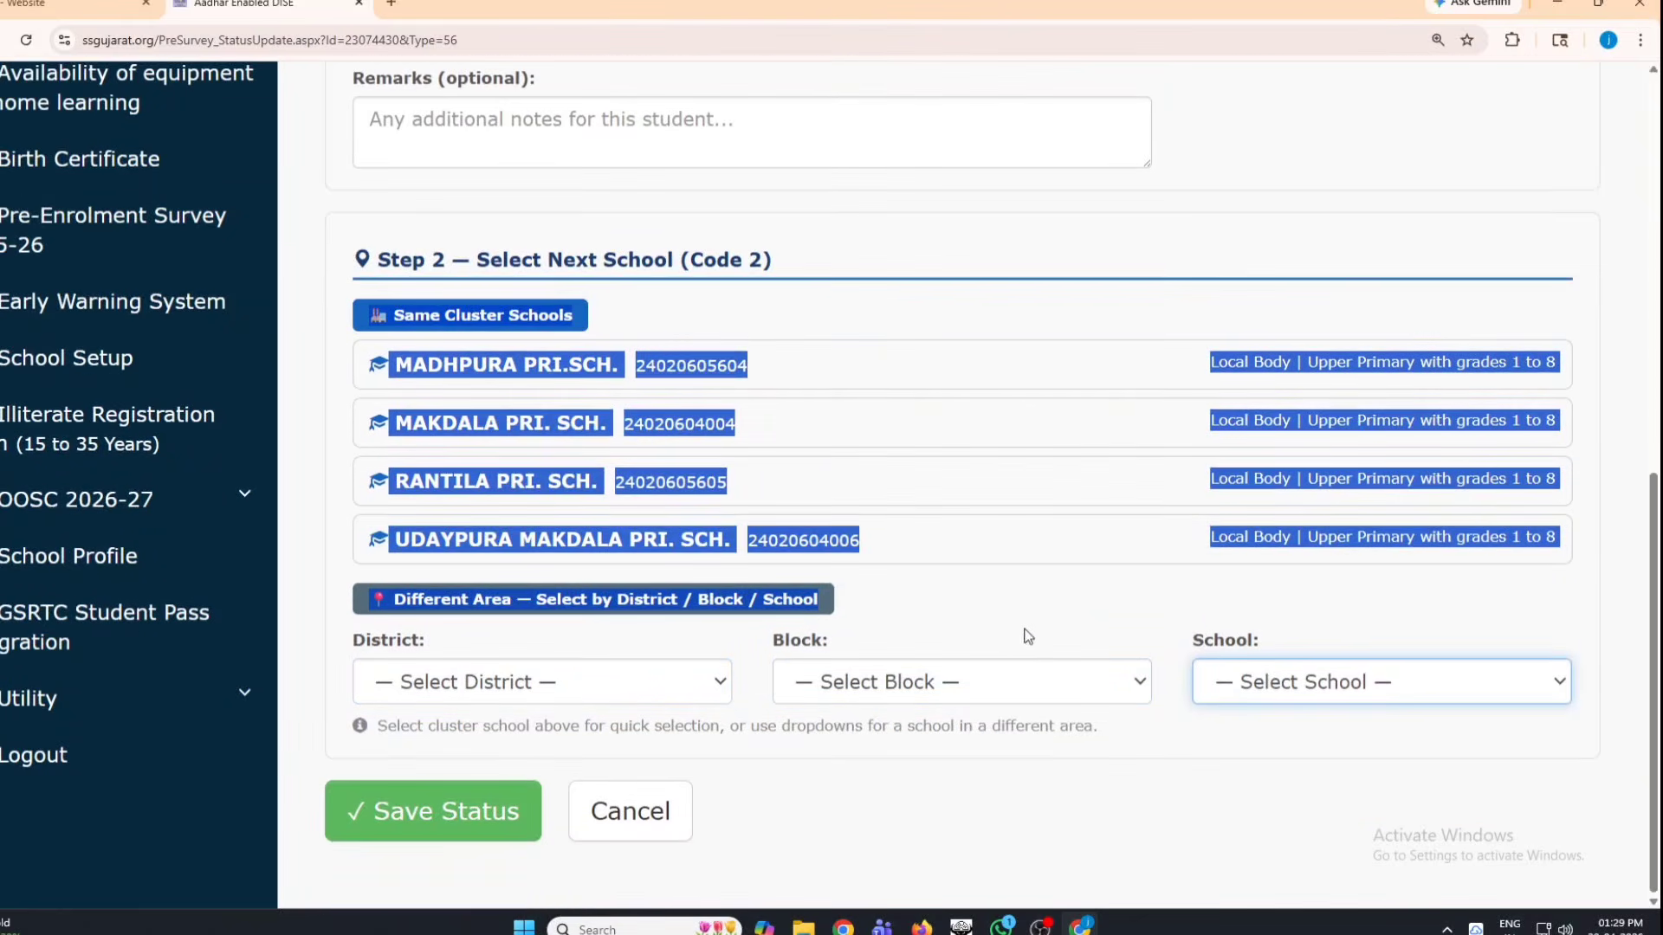
Step: Set the next school's district to KACHCHH and block to MUNDRA, and view that block's school list without choosing a school
left_click(719, 685)
left_click(580, 585)
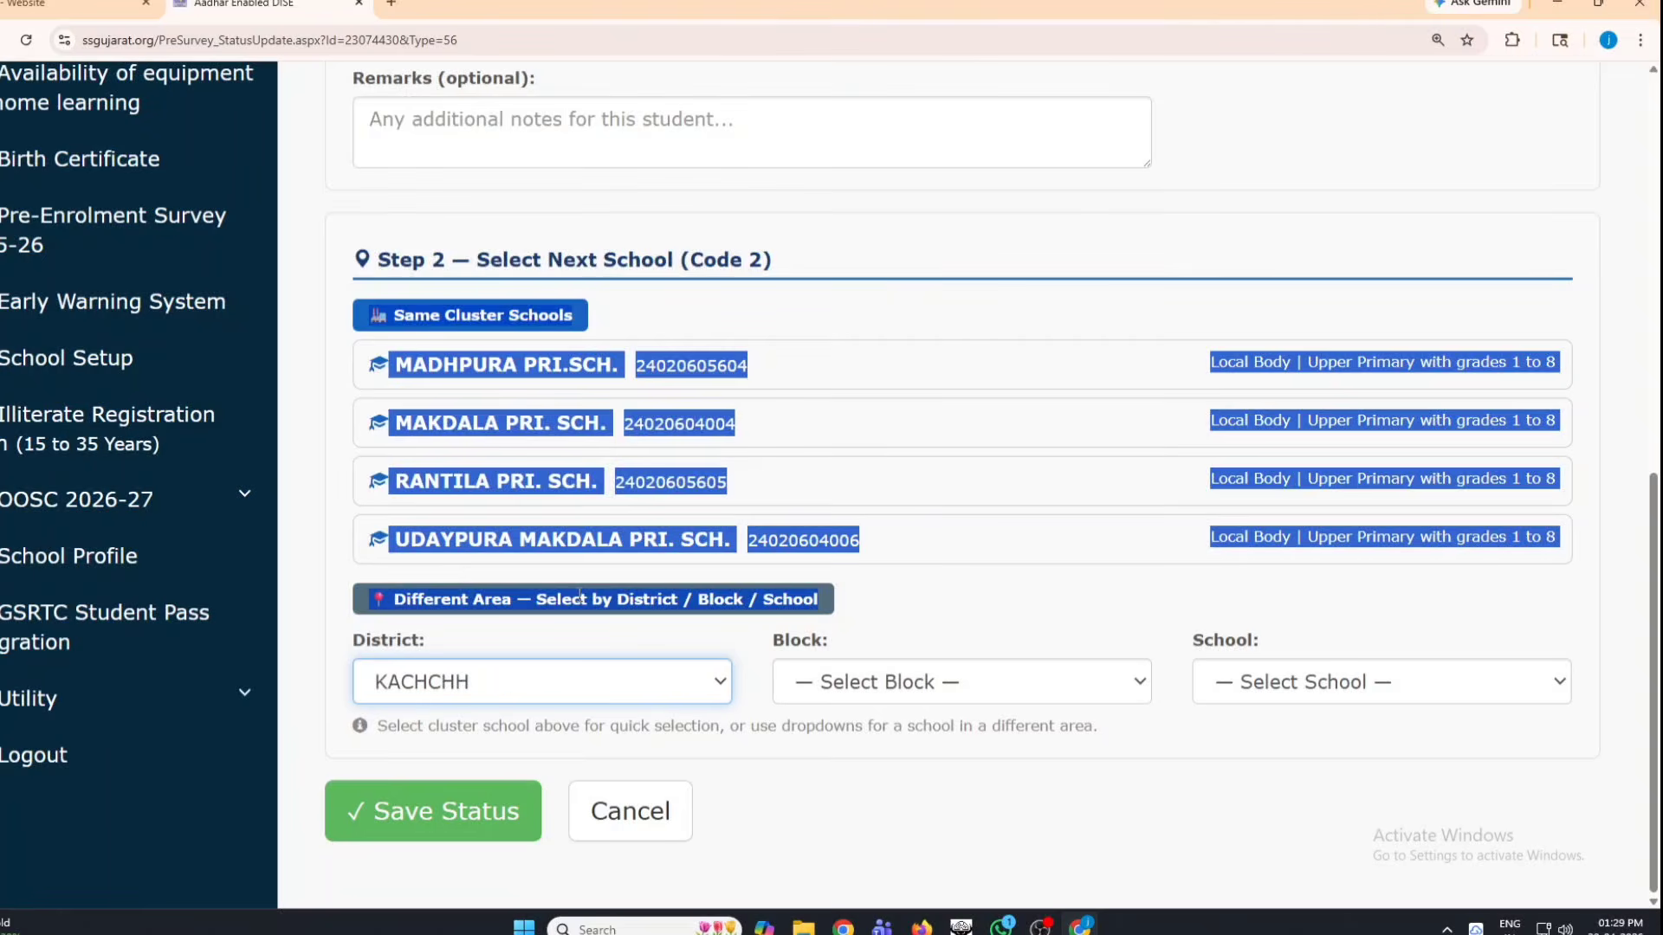
left_click(1012, 695)
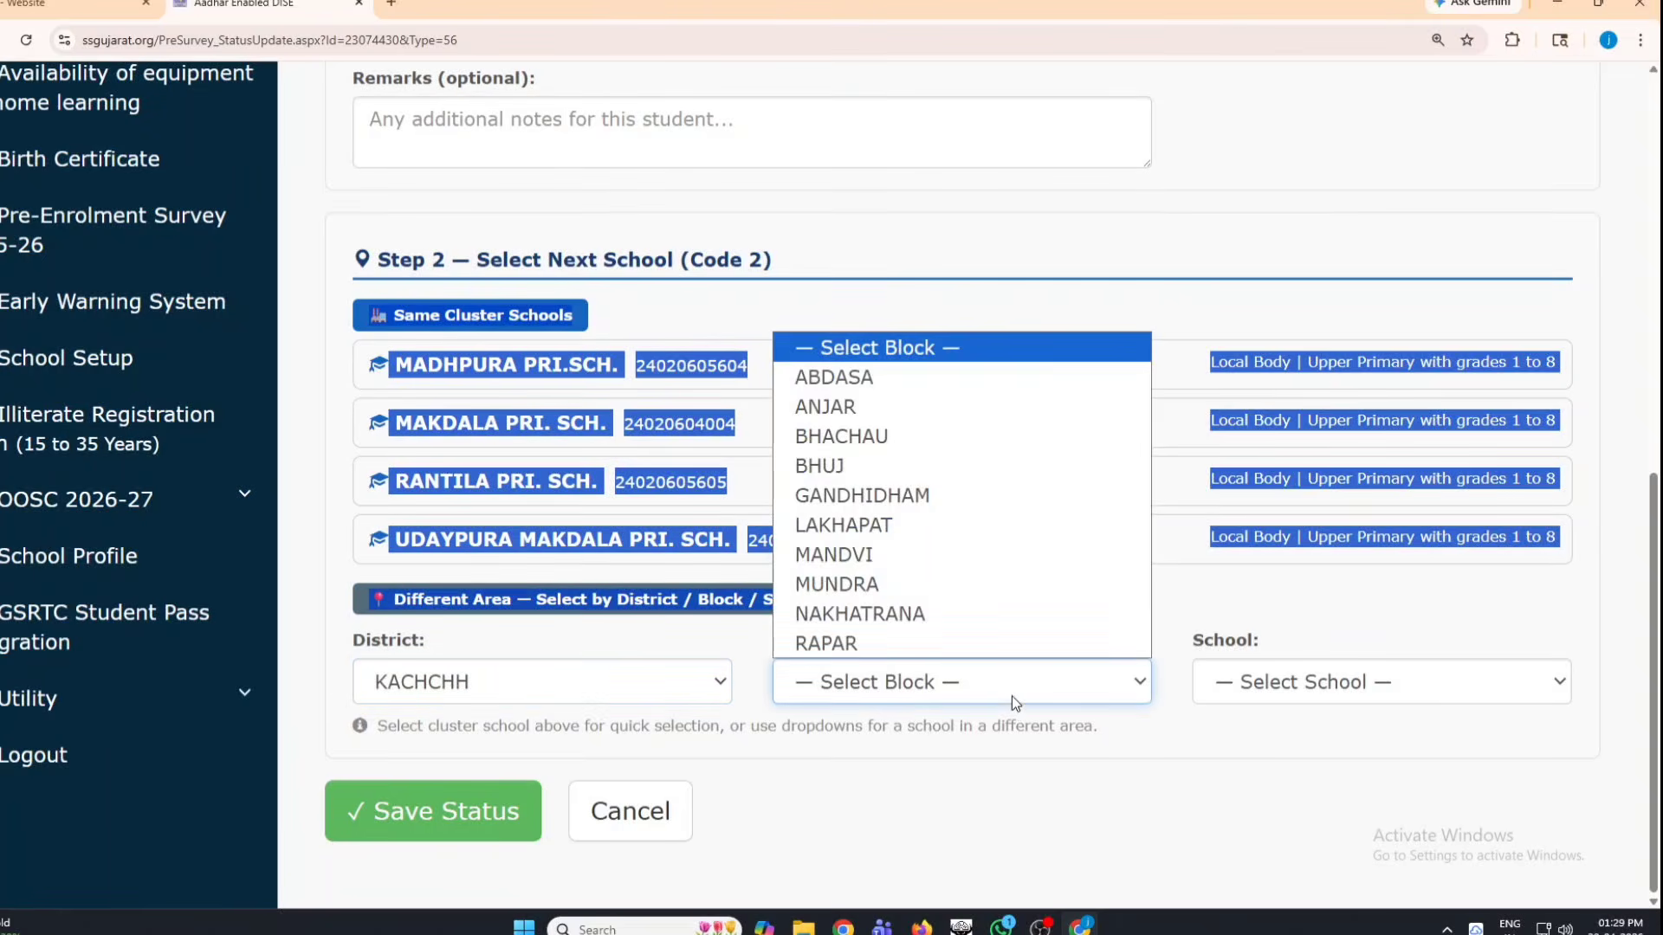
left_click(944, 585)
left_click(1355, 691)
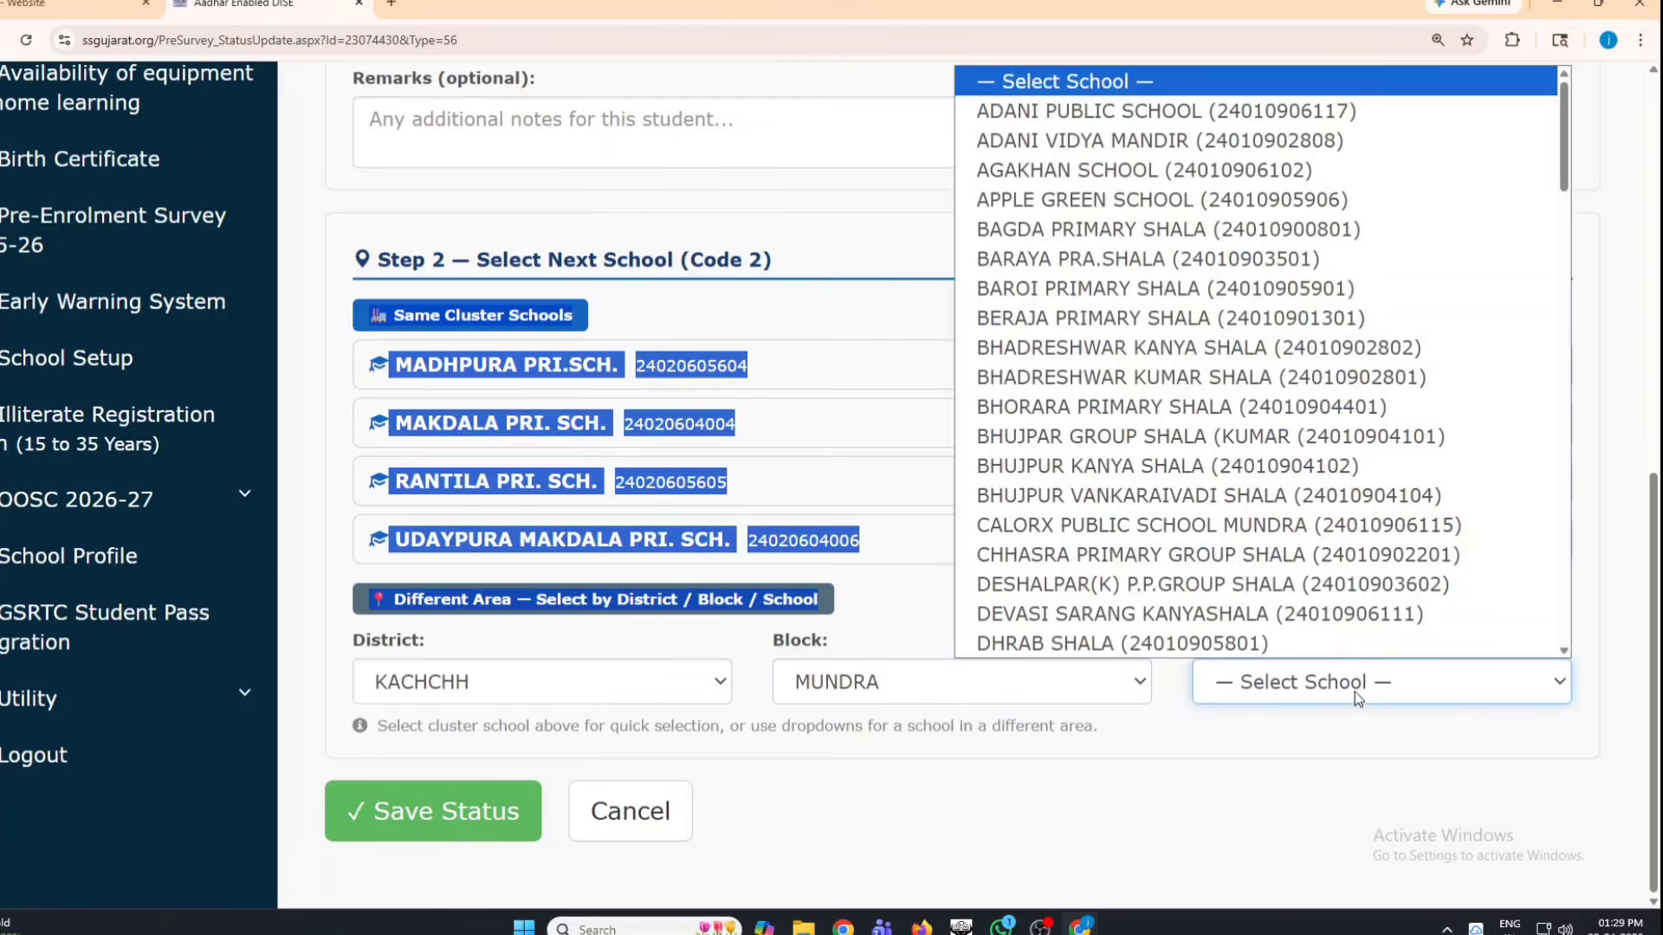
left_click(1025, 816)
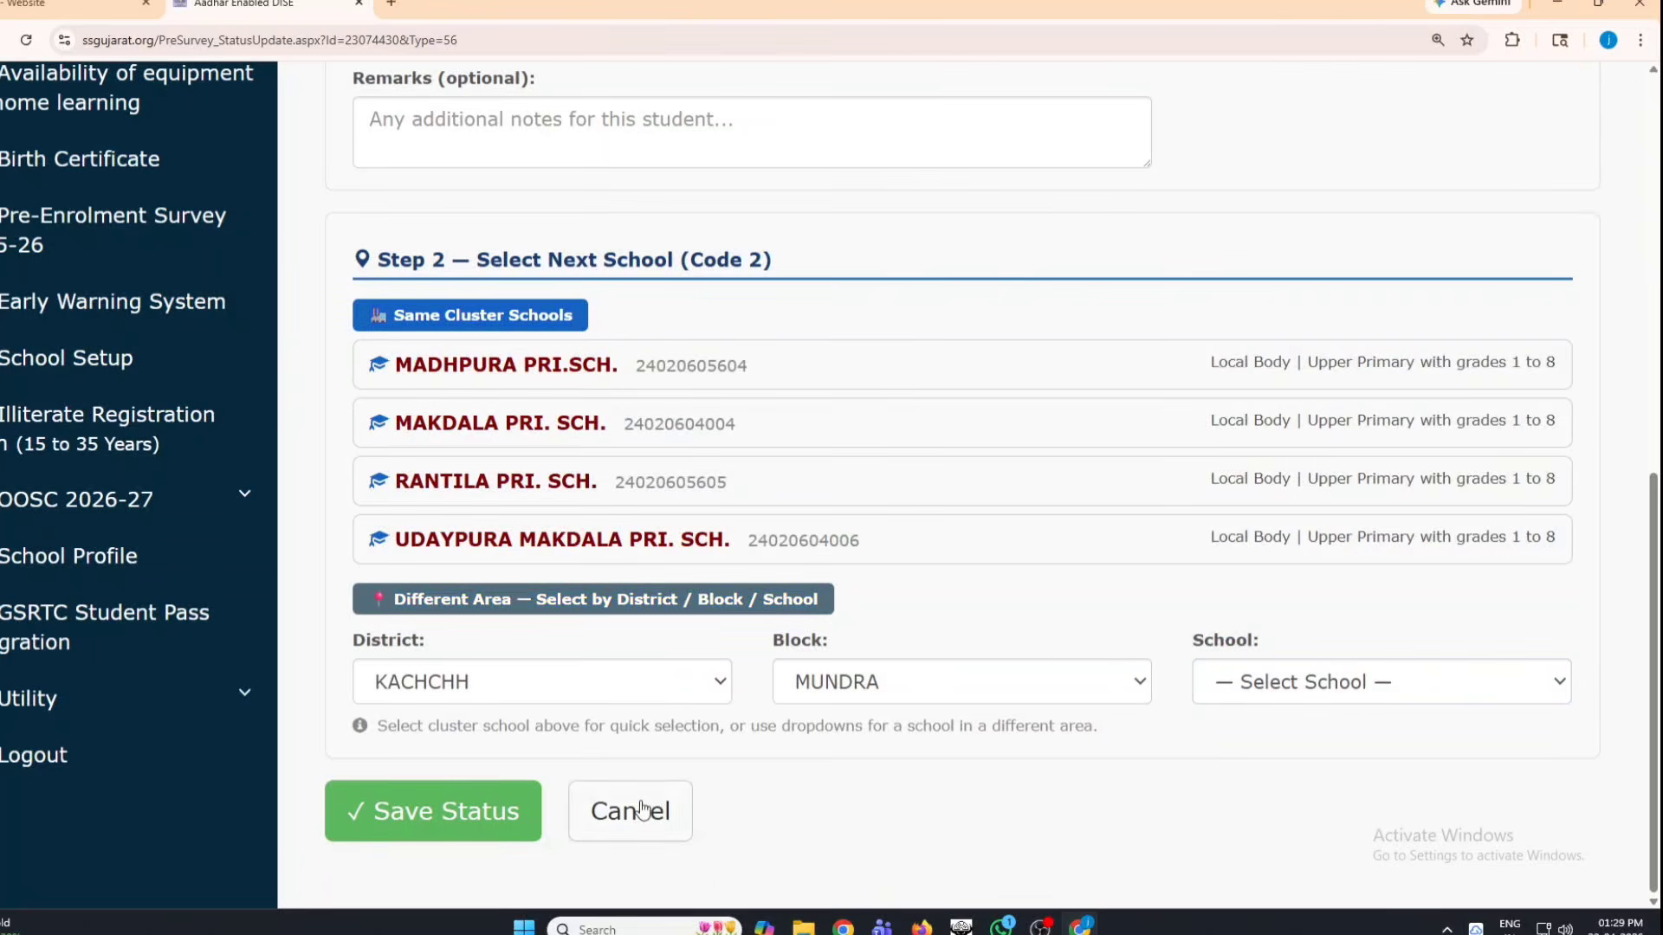
left_click_drag(320, 761, 644, 864)
left_click(953, 833)
Step: Change the student's status to Code 5 — Dropout Risk and bring up the dropout reason categories
scroll(489, 676, "up", 5)
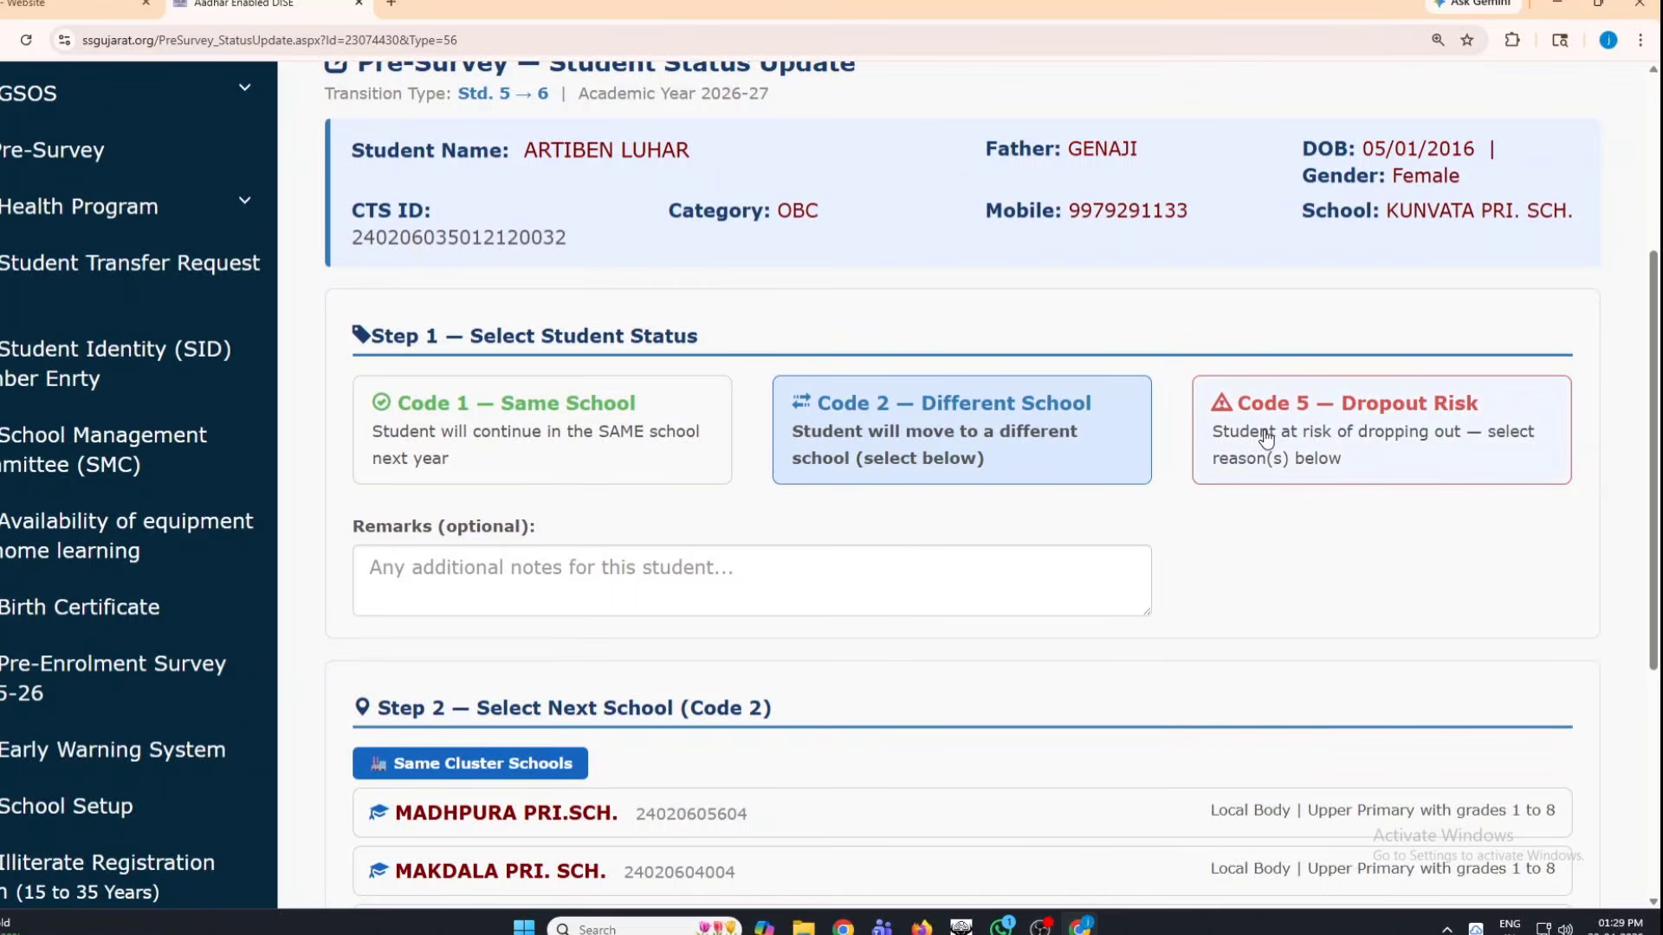
left_click(1267, 438)
scroll(803, 657, "down", 3)
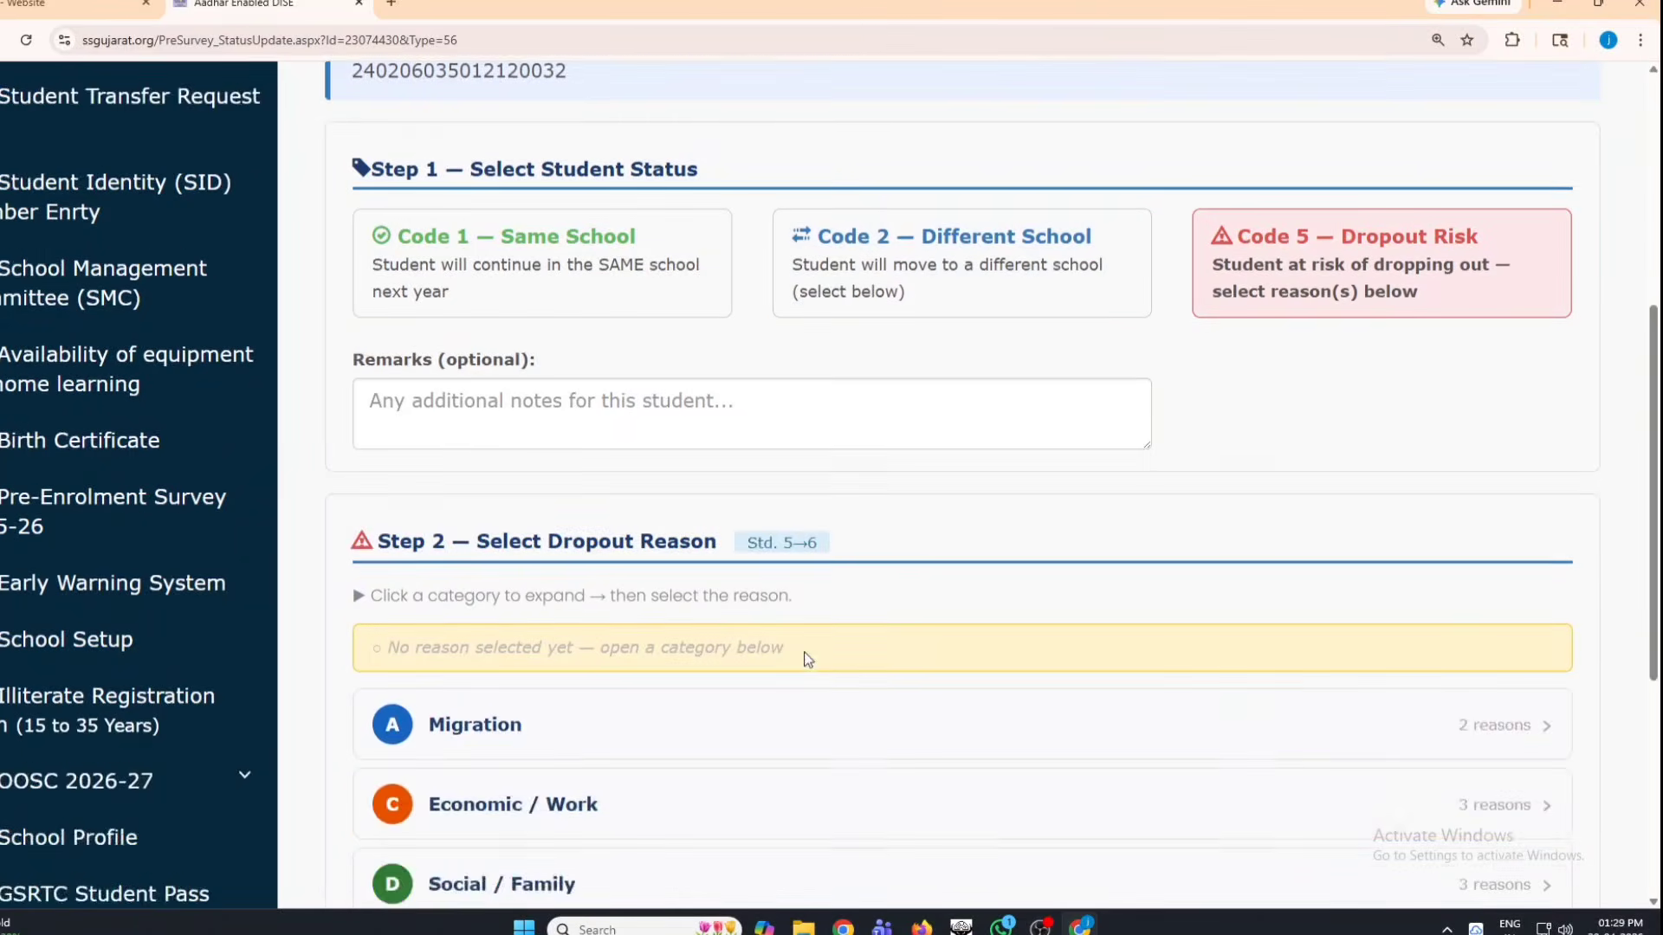
scroll(693, 563, "down", 2)
scroll(606, 519, "down", 1)
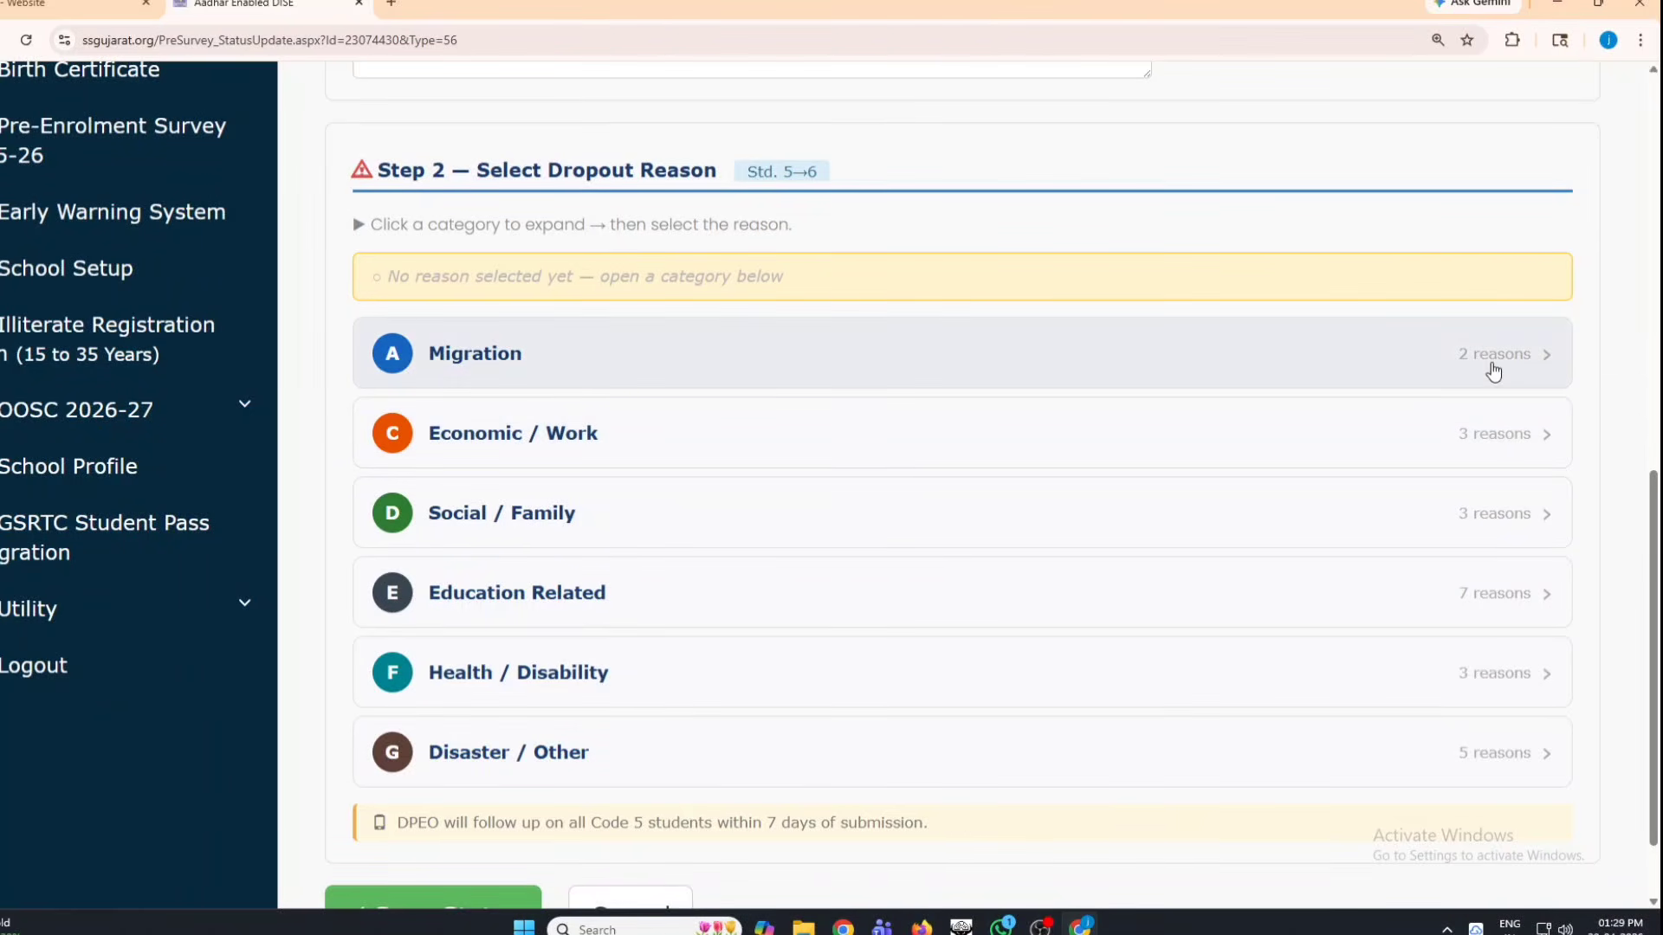
Step: Examine the dropout reasons under Migration, Economic / Work, Social / Family, Education Related, Health / Disability and Disaster / Other
left_click(1517, 359)
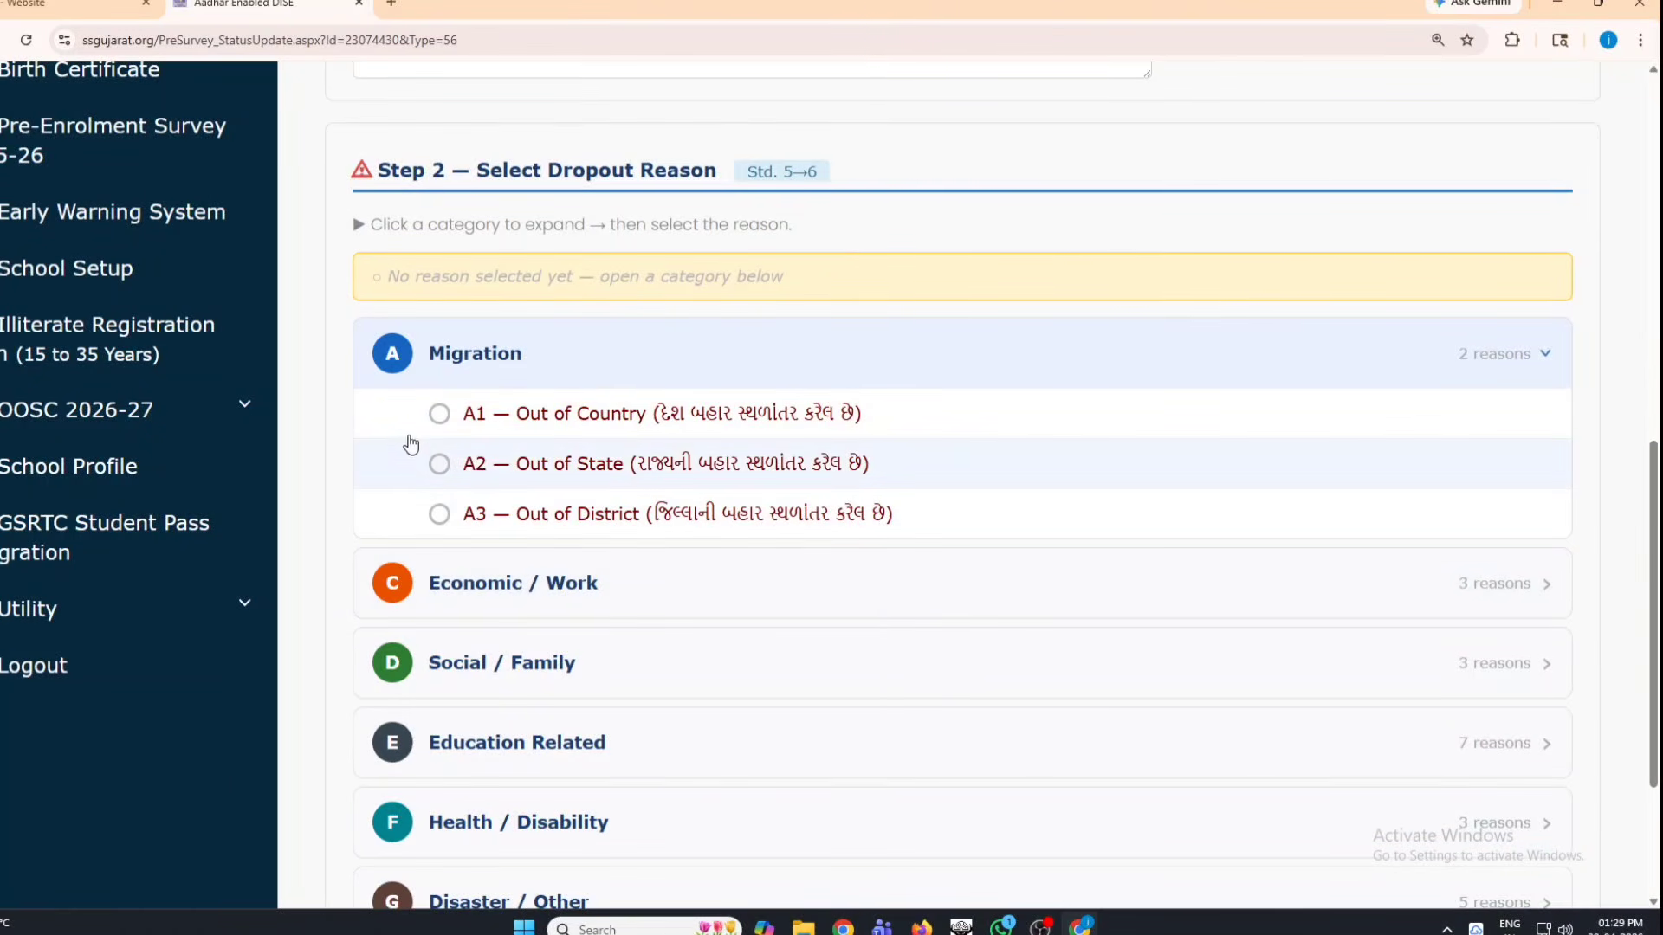
left_click(1533, 587)
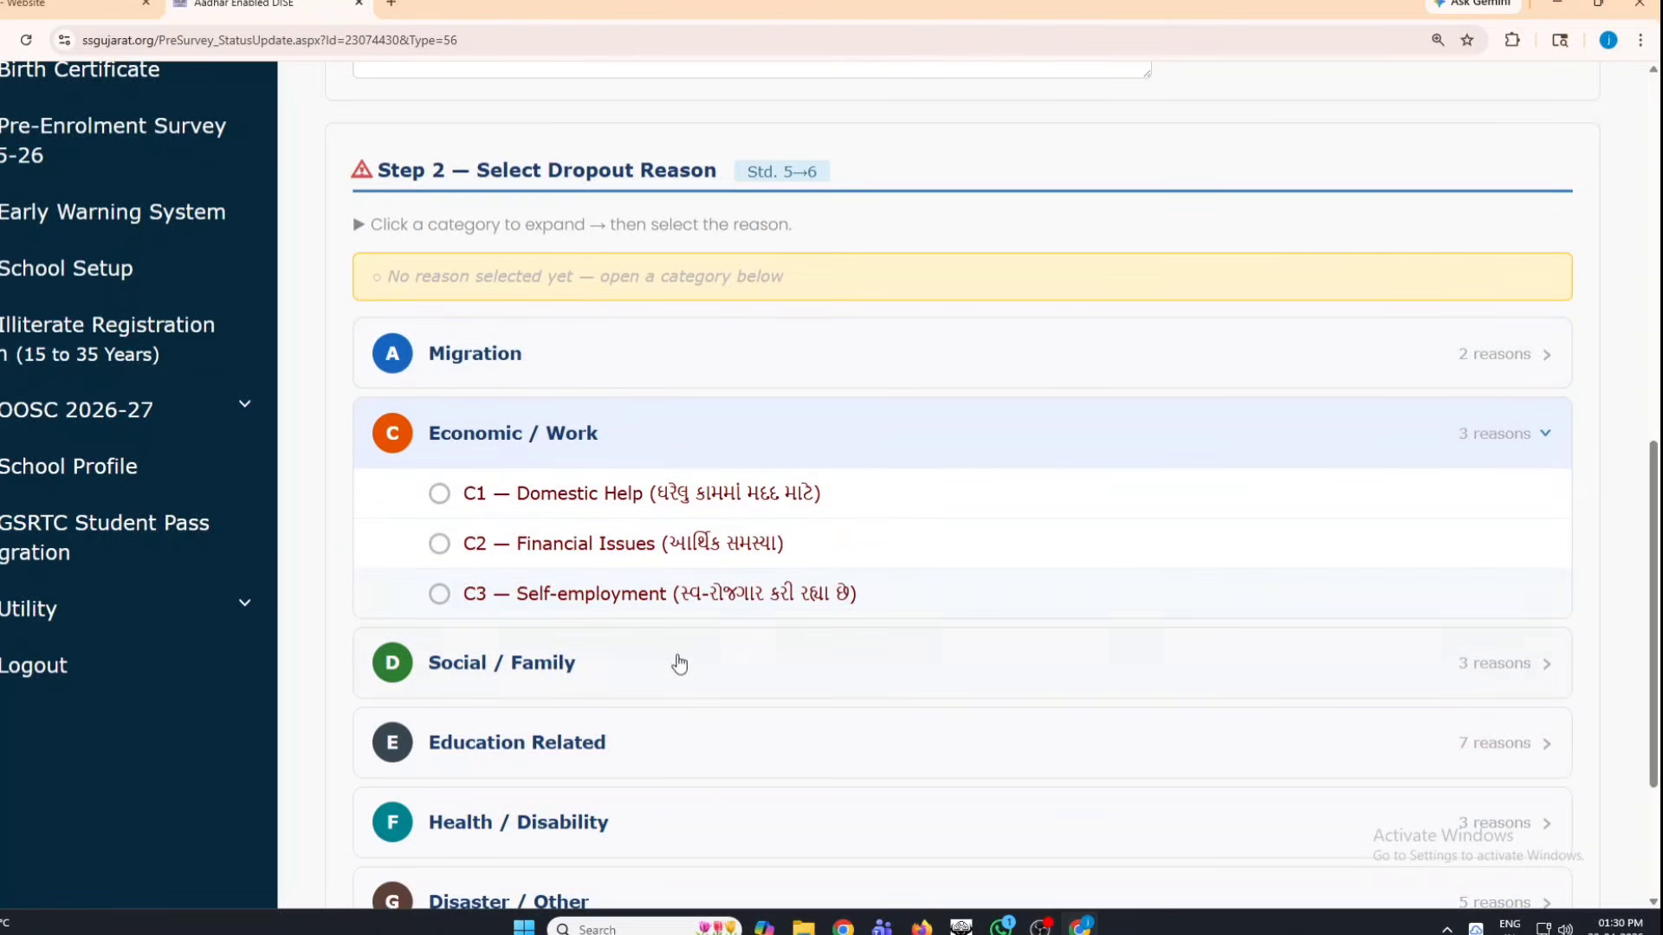
left_click(1516, 669)
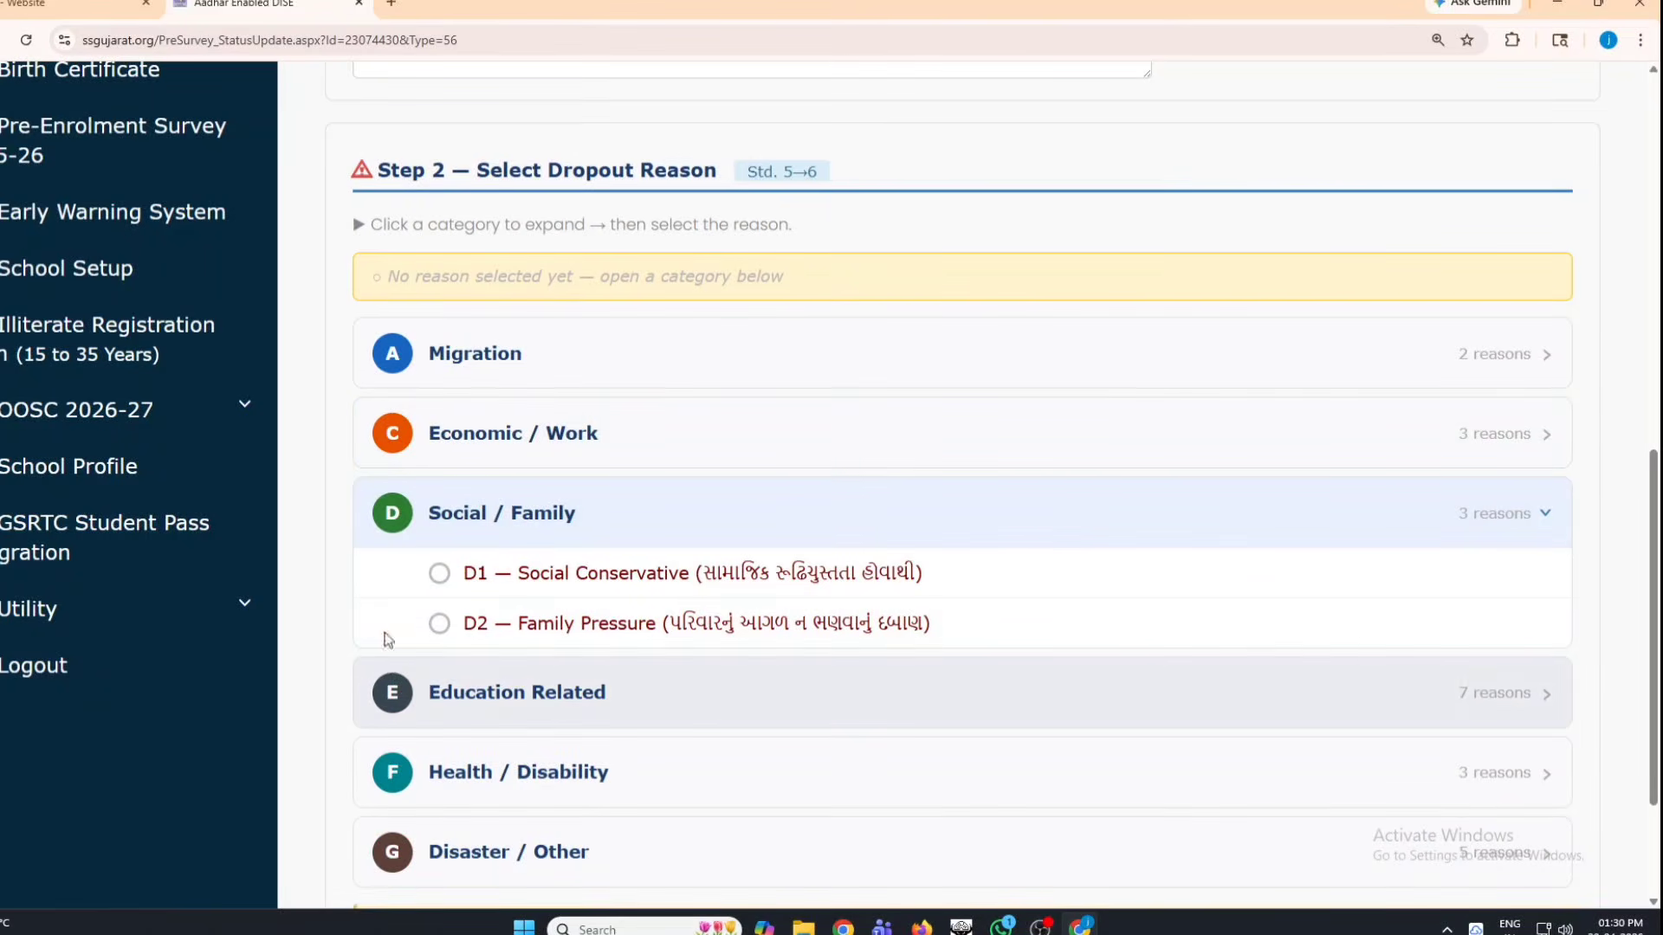
scroll(518, 691, "down", 1)
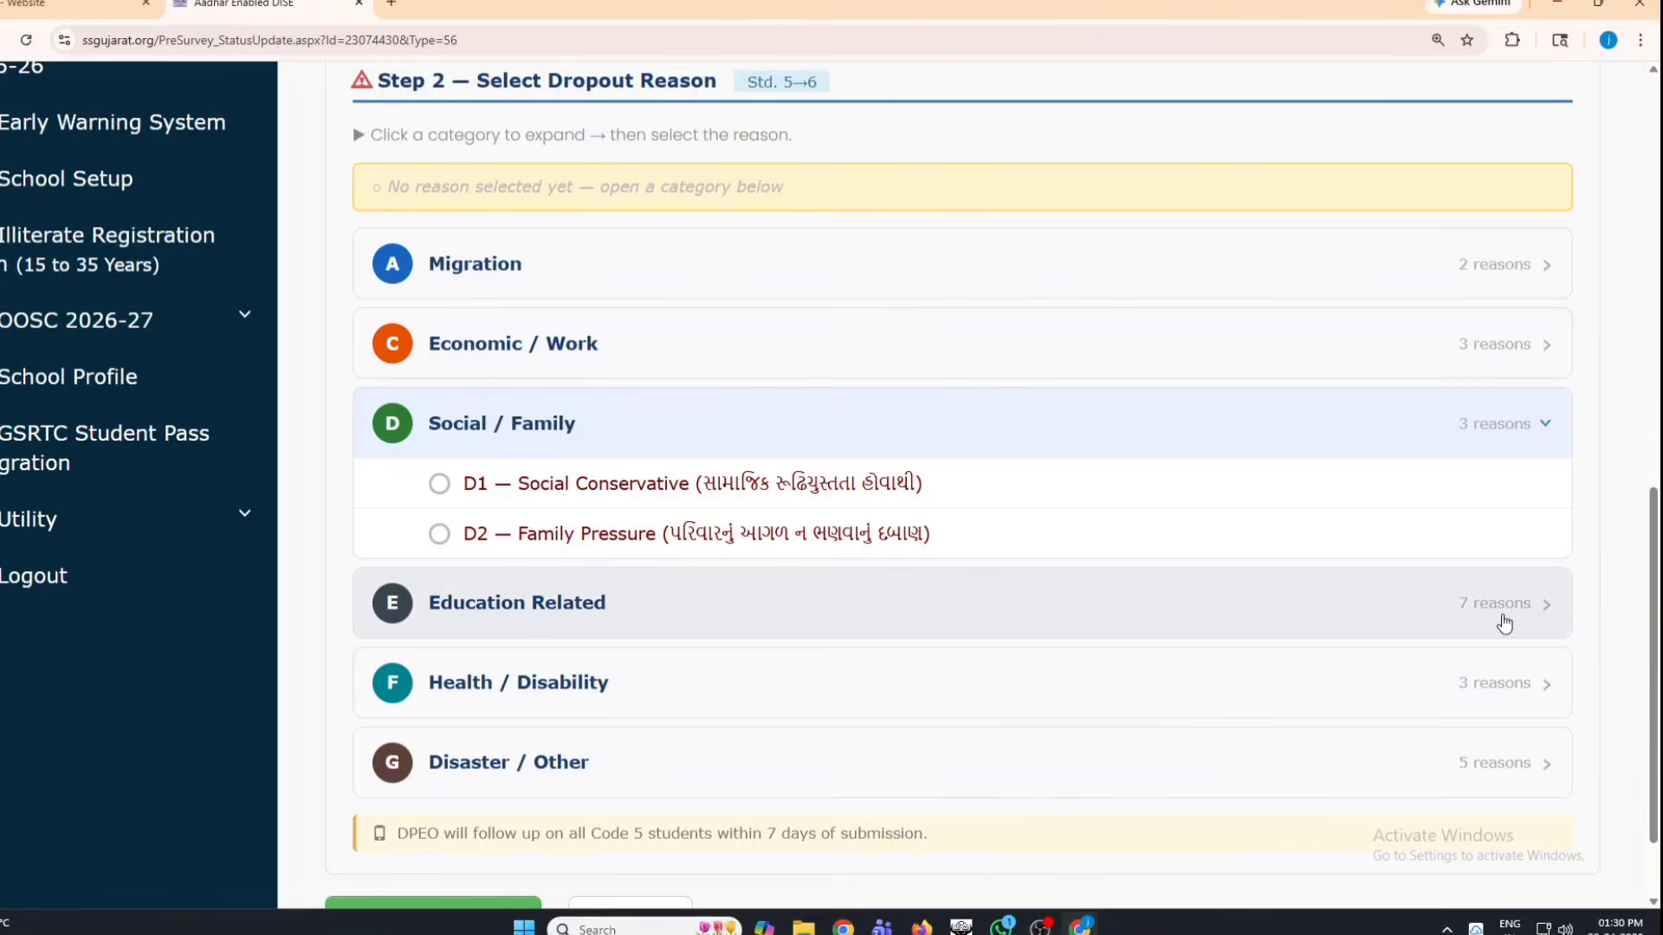
left_click(1504, 621)
scroll(534, 587, "down", 4)
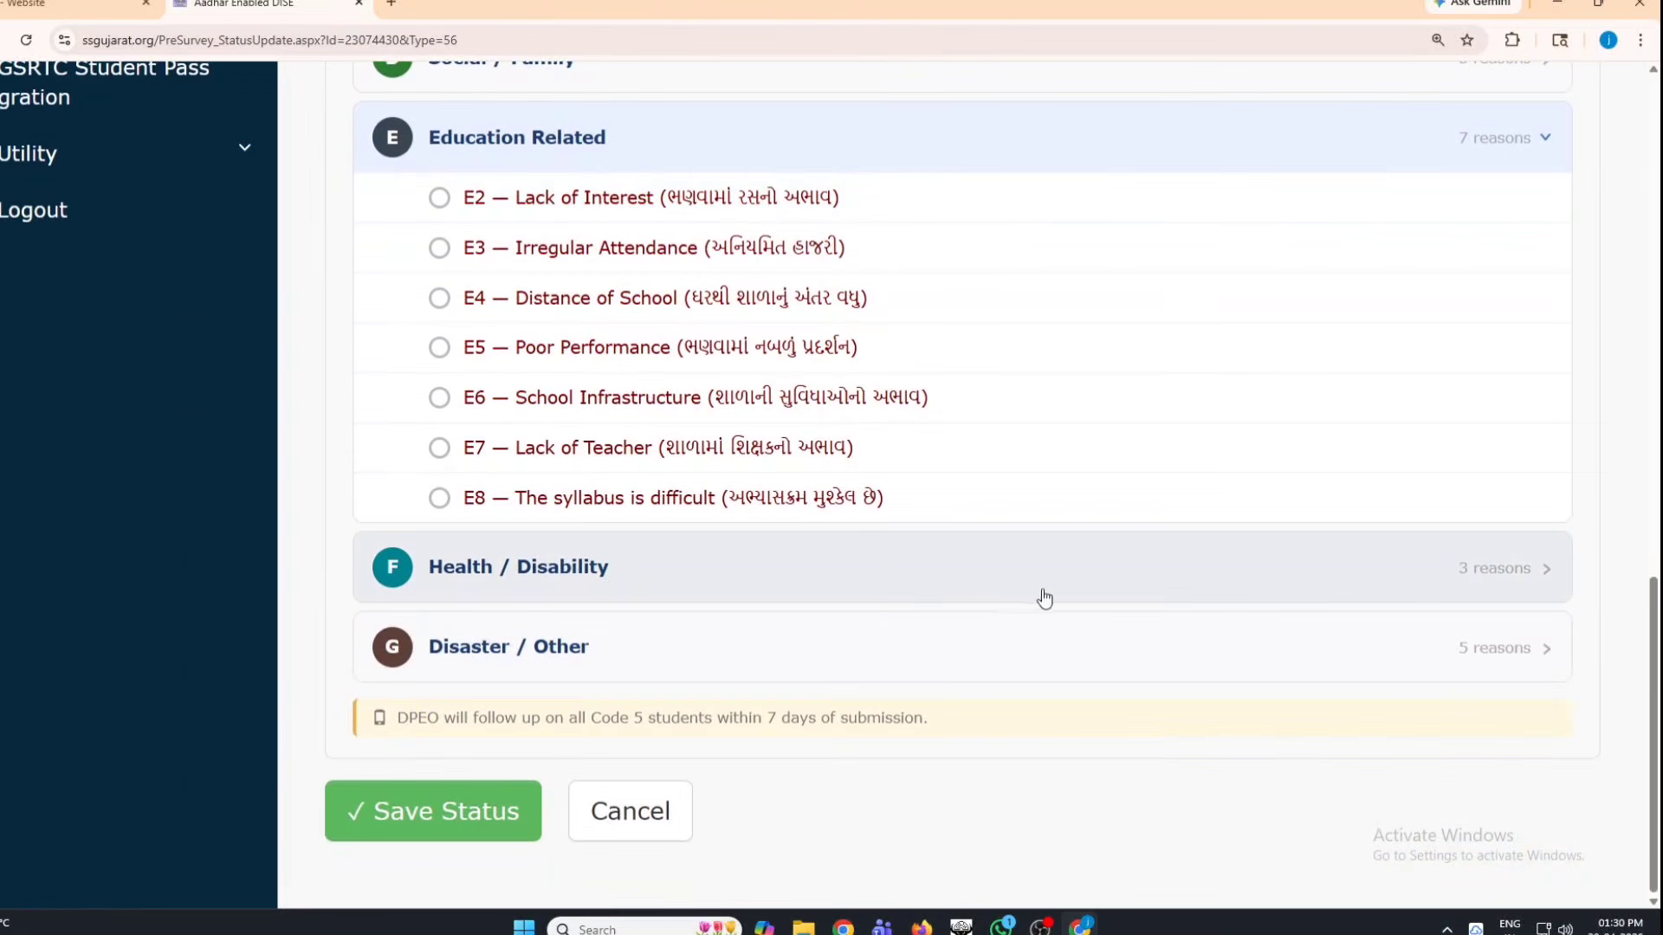
left_click(1528, 589)
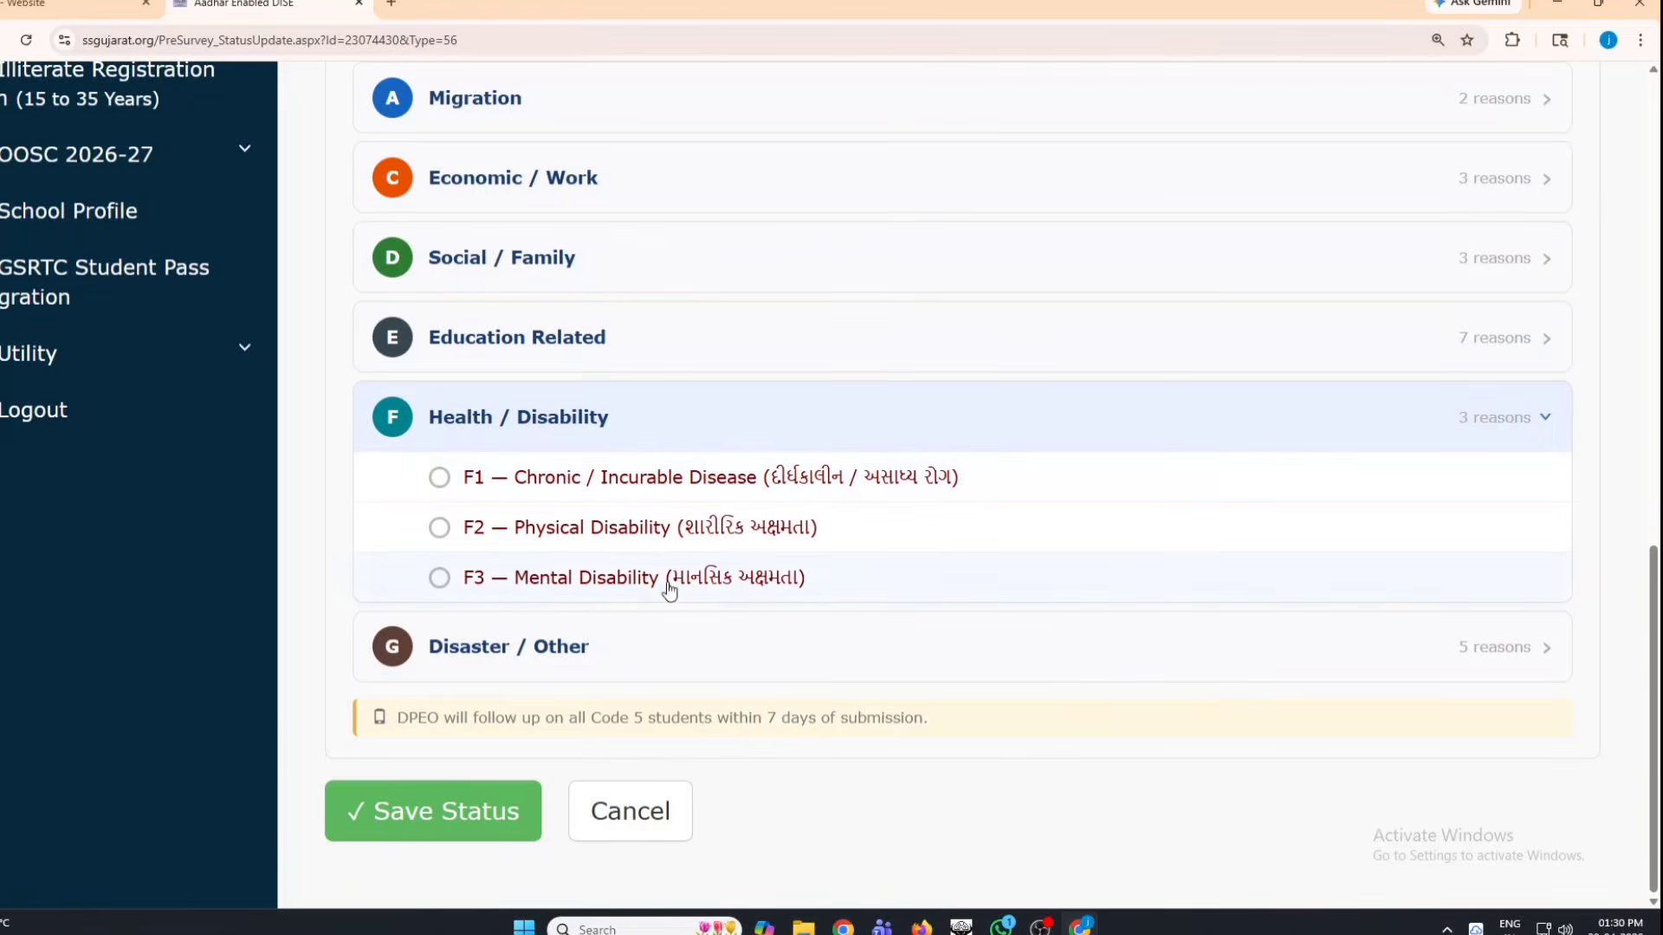
left_click(1519, 656)
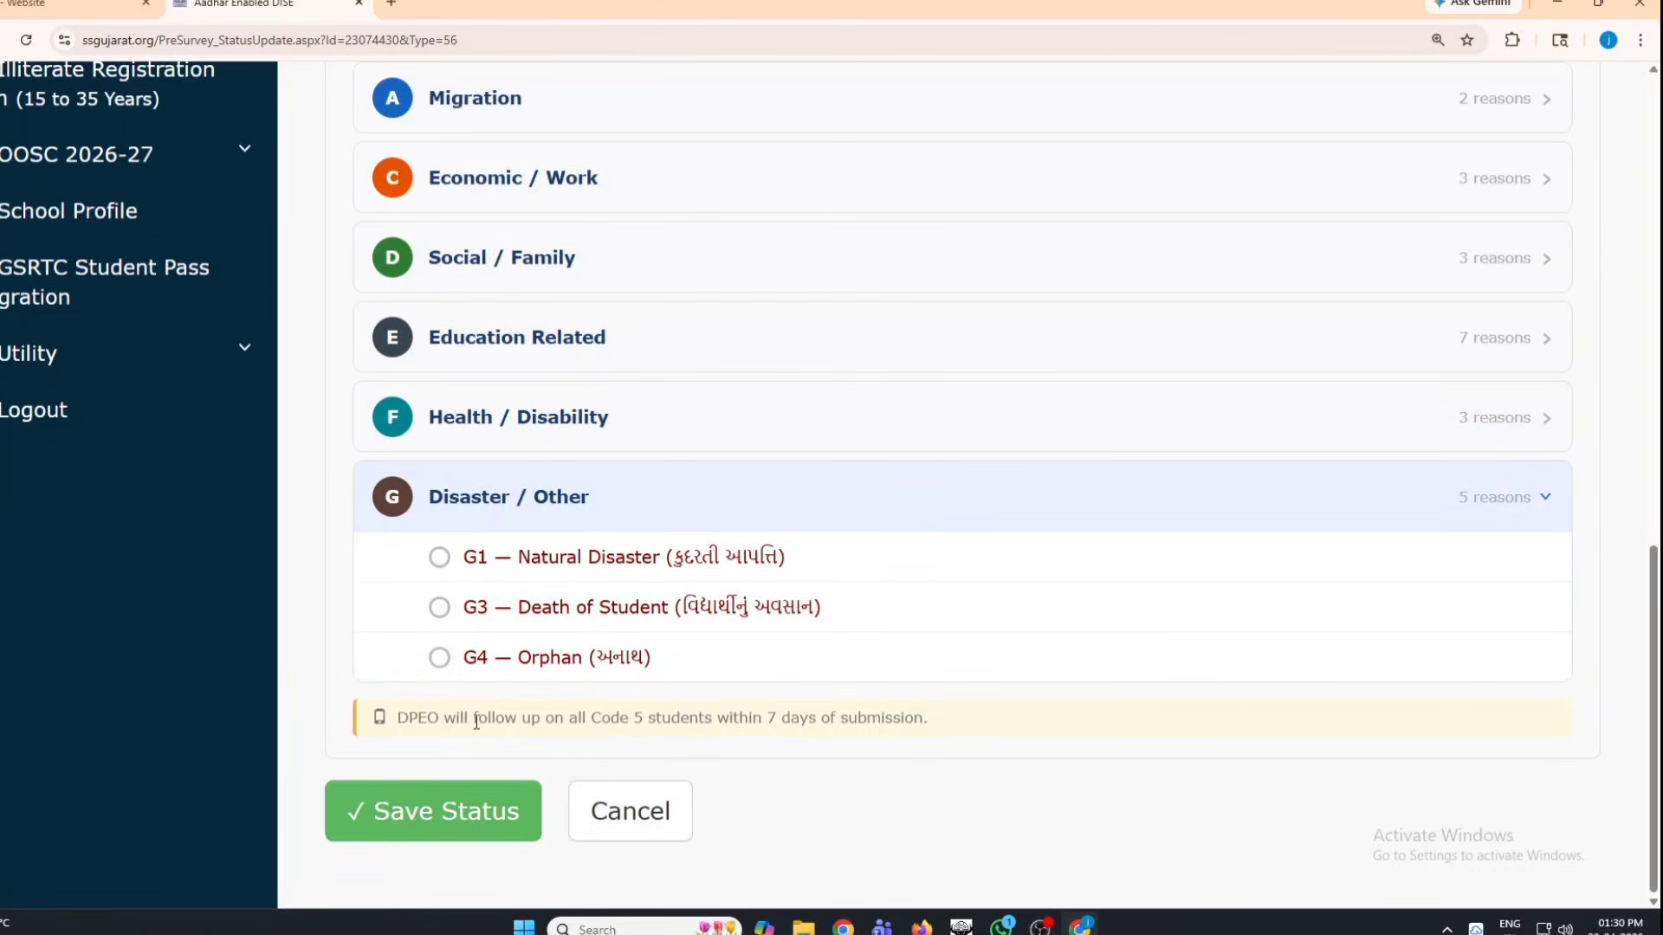
scroll(611, 752, "up", 6)
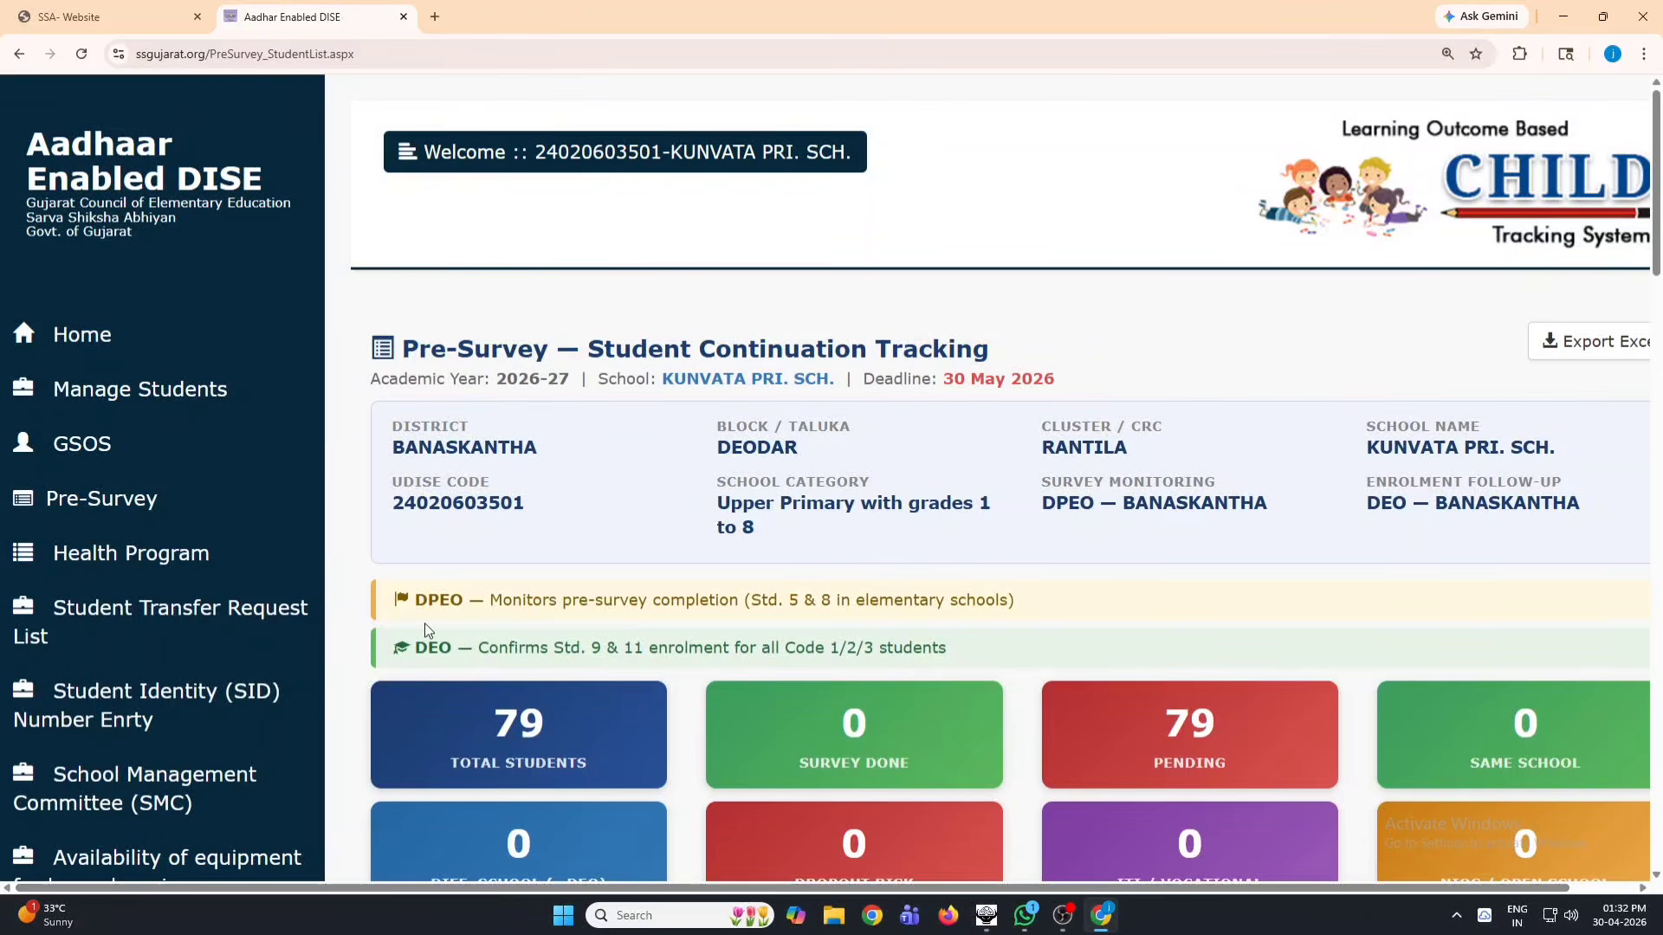
Step: Reload the Pre-Survey student list and open the status update form for the second student in the Std. 8 → 9 list
left_click(110, 511)
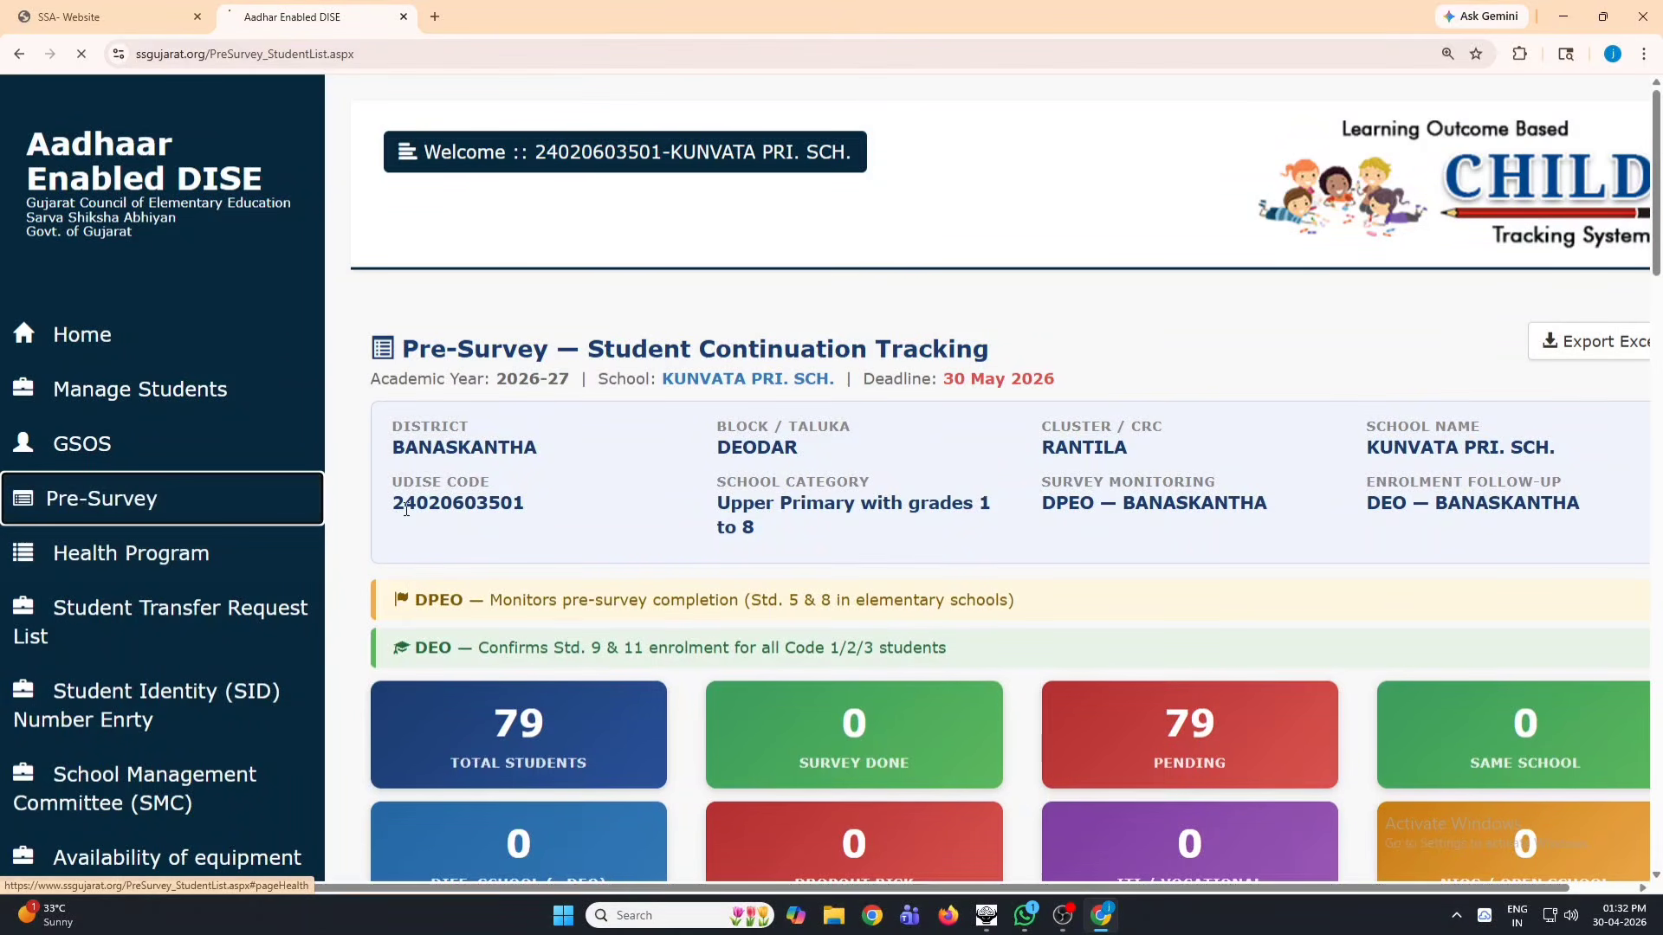
scroll(406, 510, "down", 5)
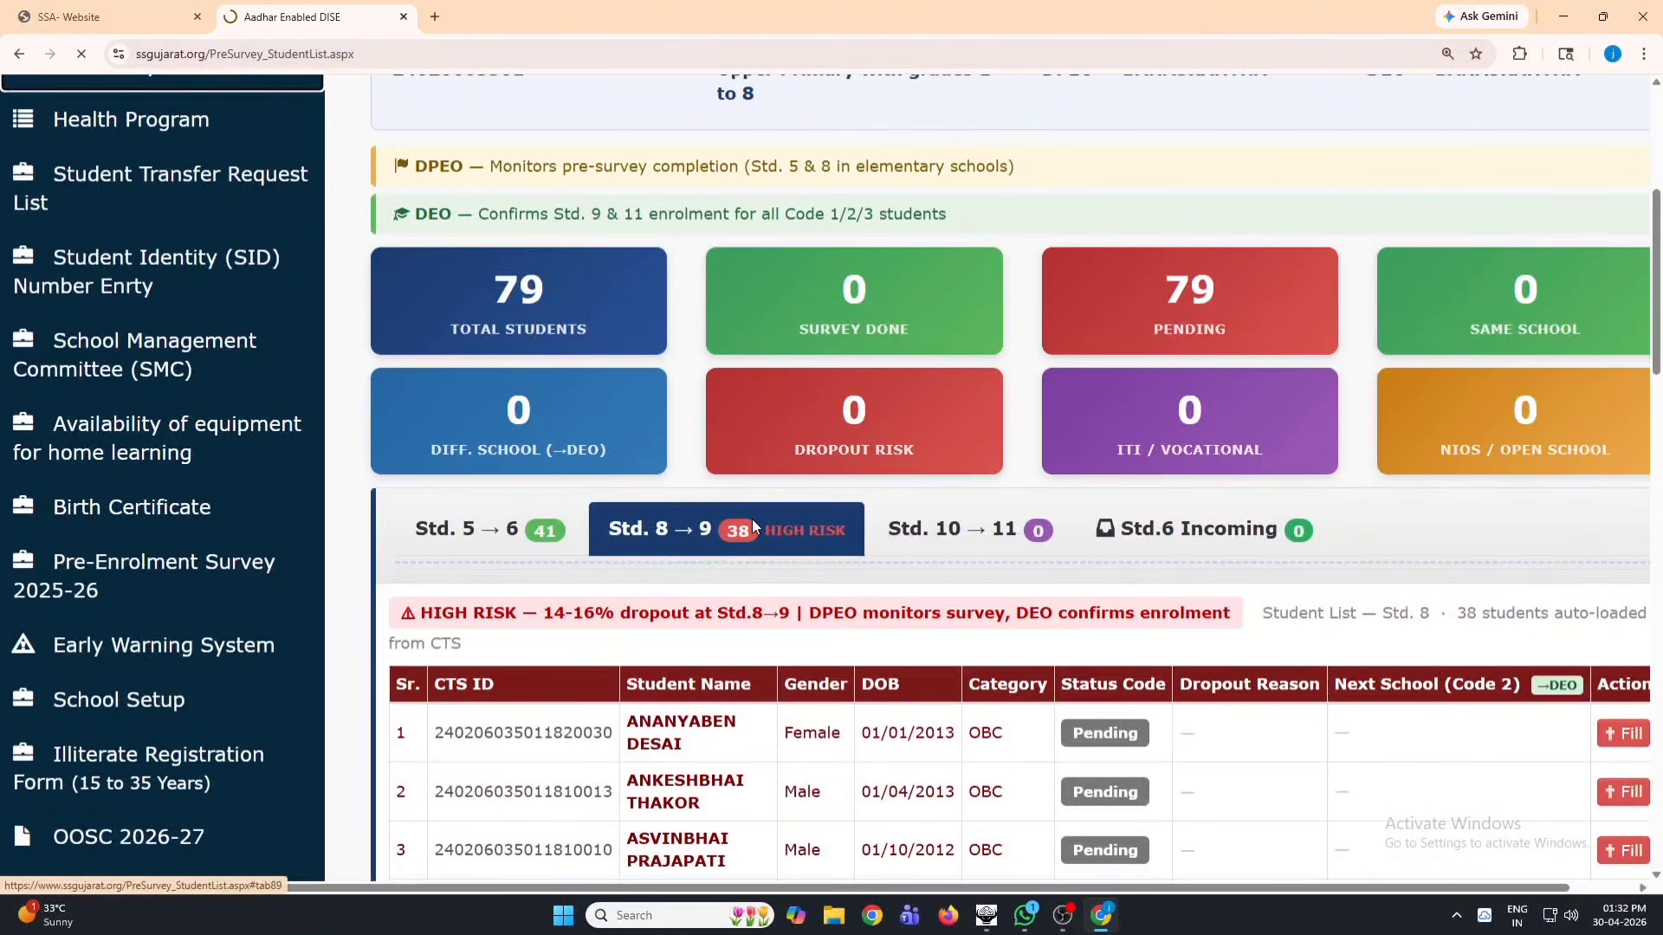
scroll(693, 502, "down", 3)
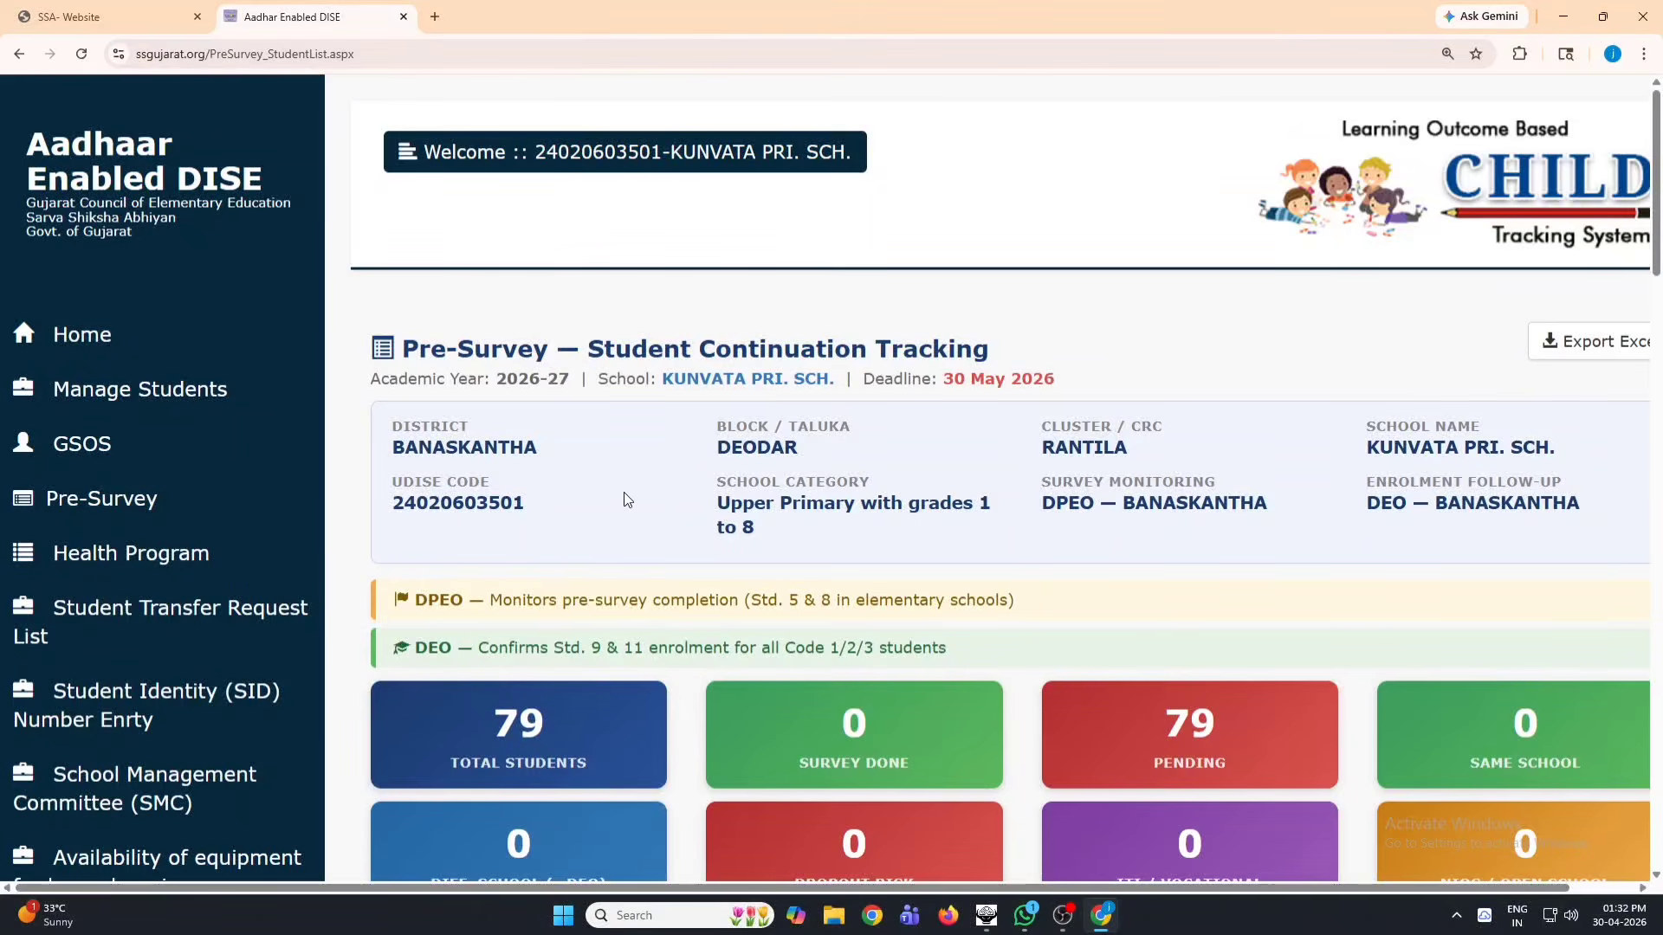
scroll(624, 500, "down", 7)
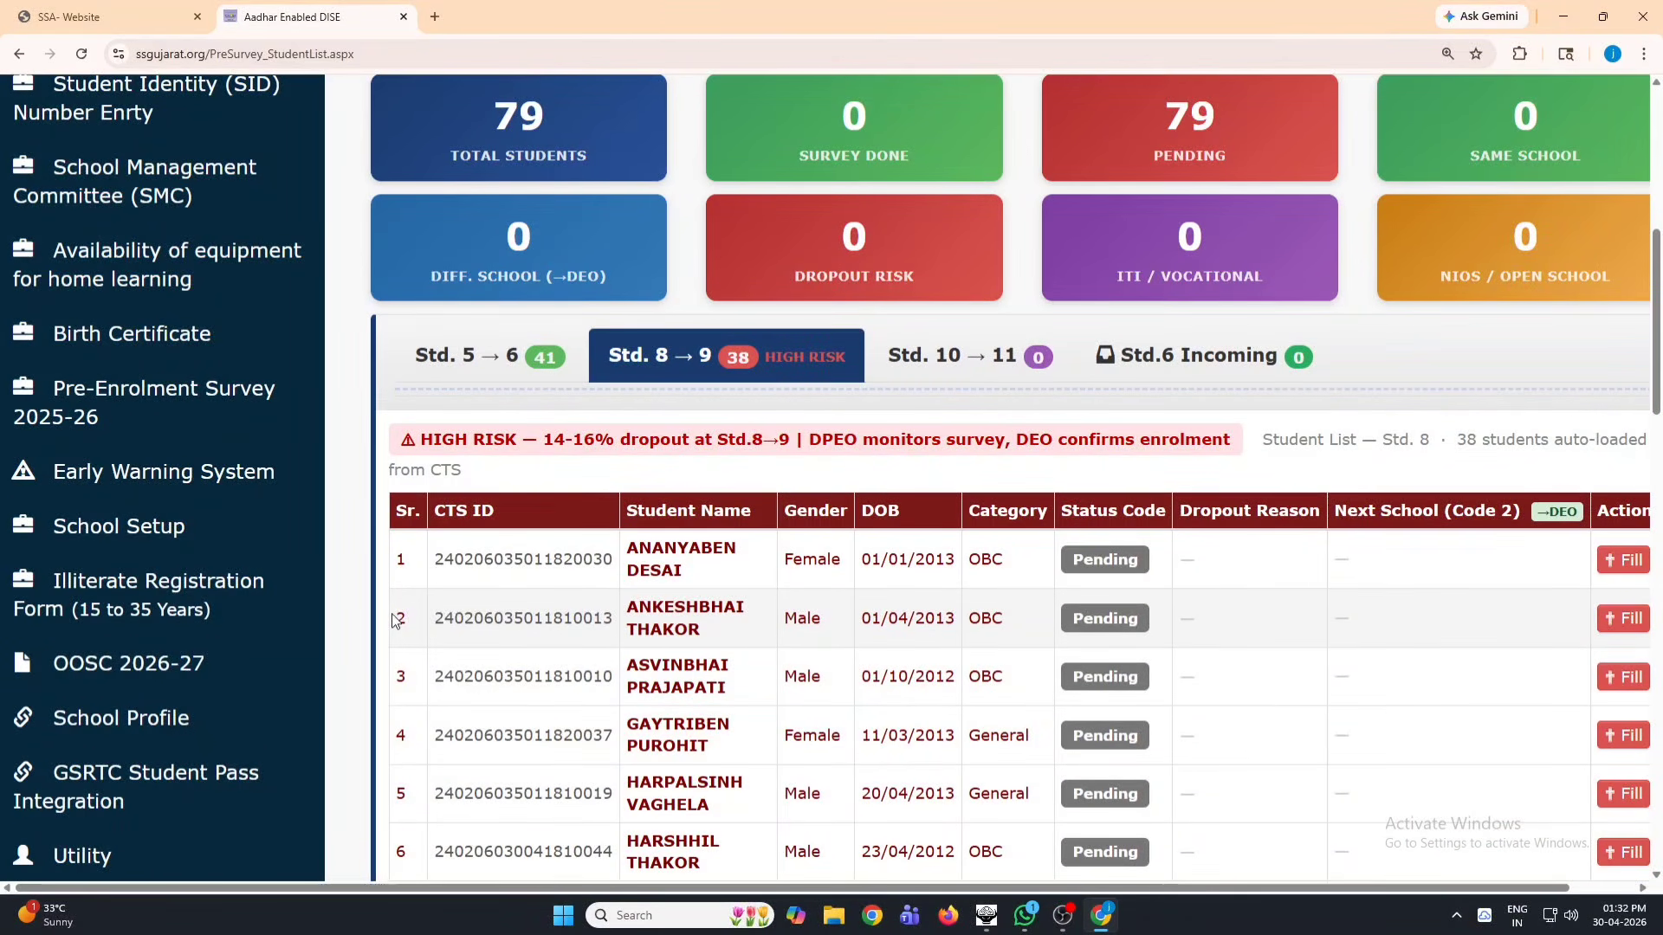
left_click_drag(396, 619, 861, 630)
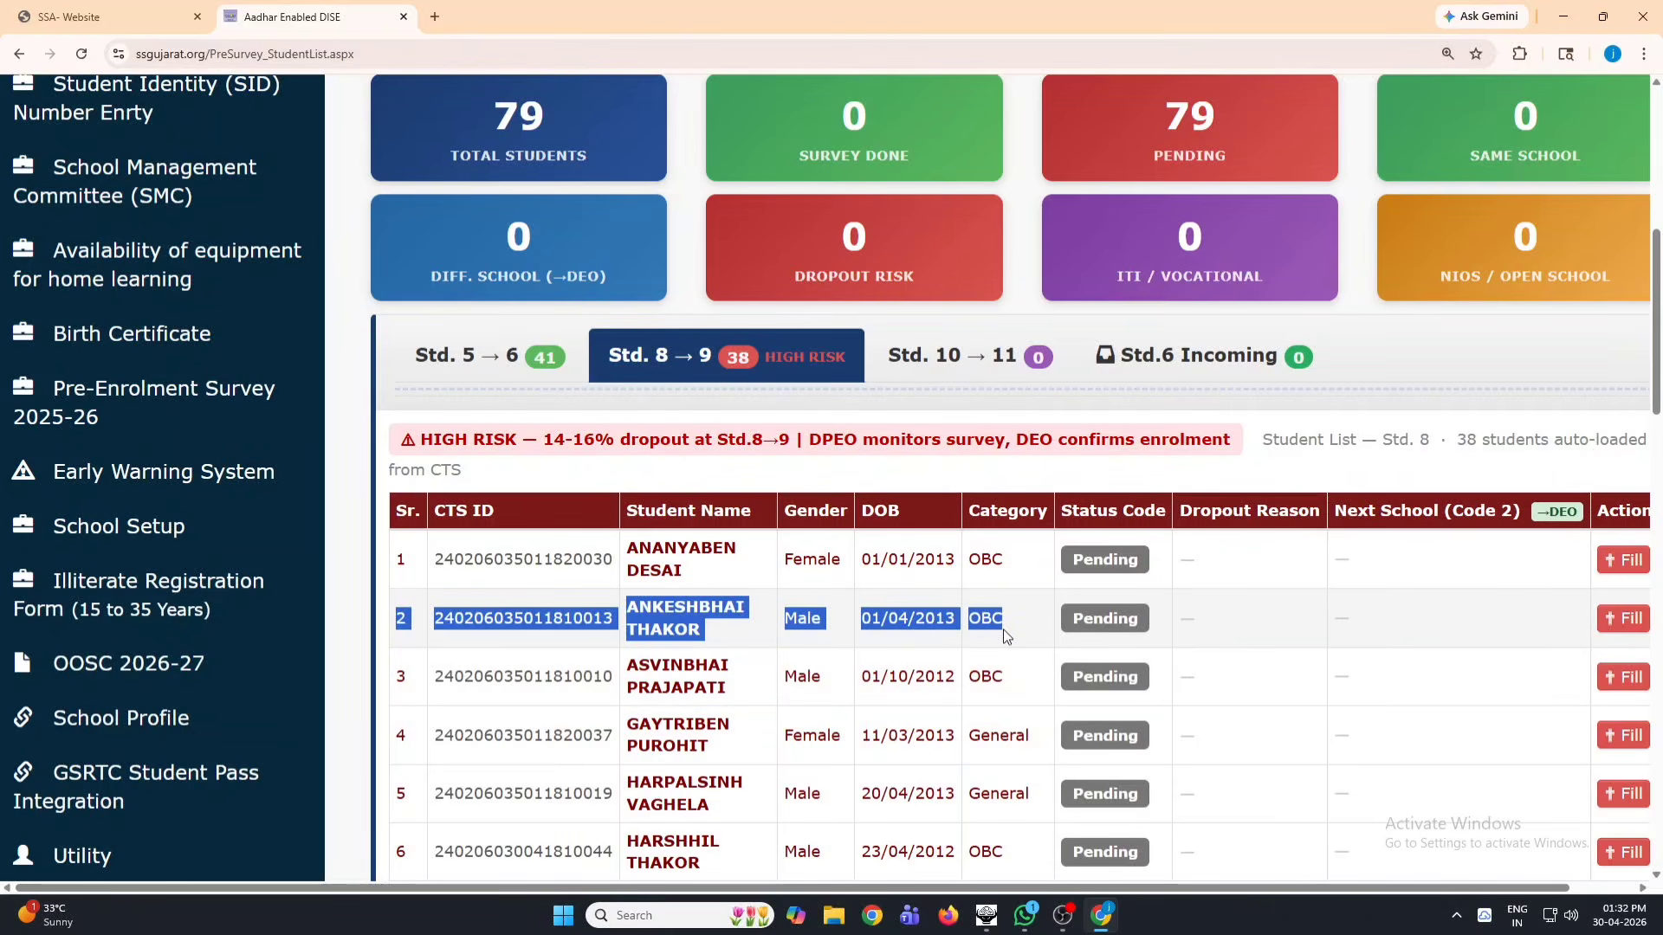
left_click(1624, 619)
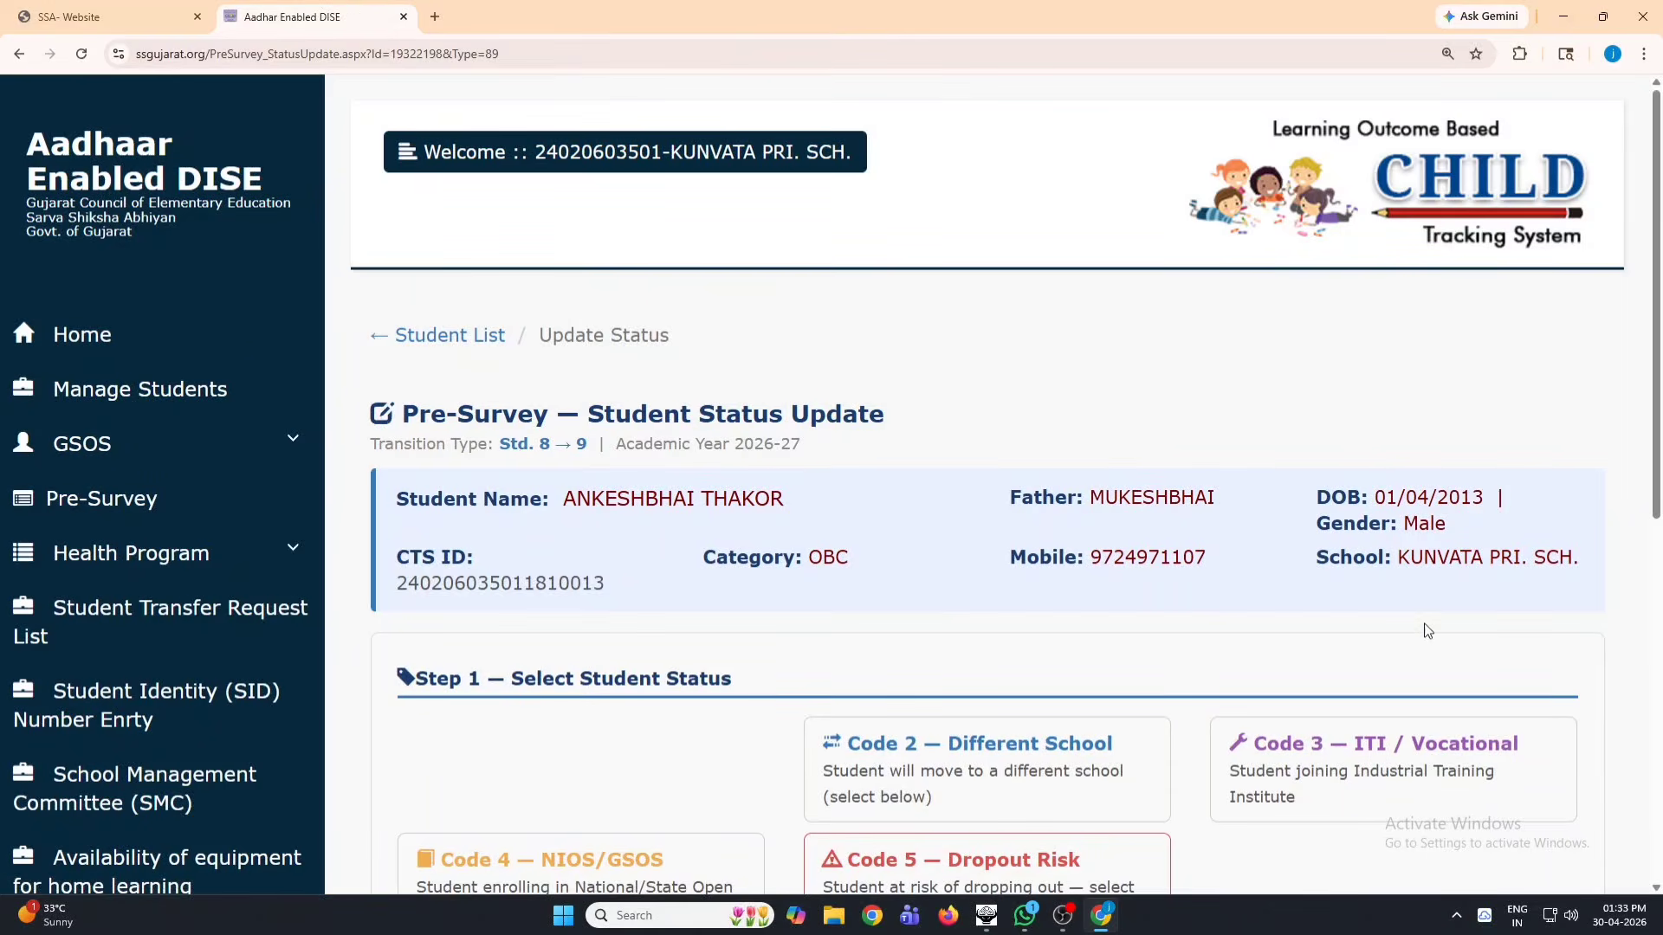
Step: Set the Std. 8 → 9 student's status to Code 2 — Different School and go to the next-school selection
scroll(942, 575, "down", 3)
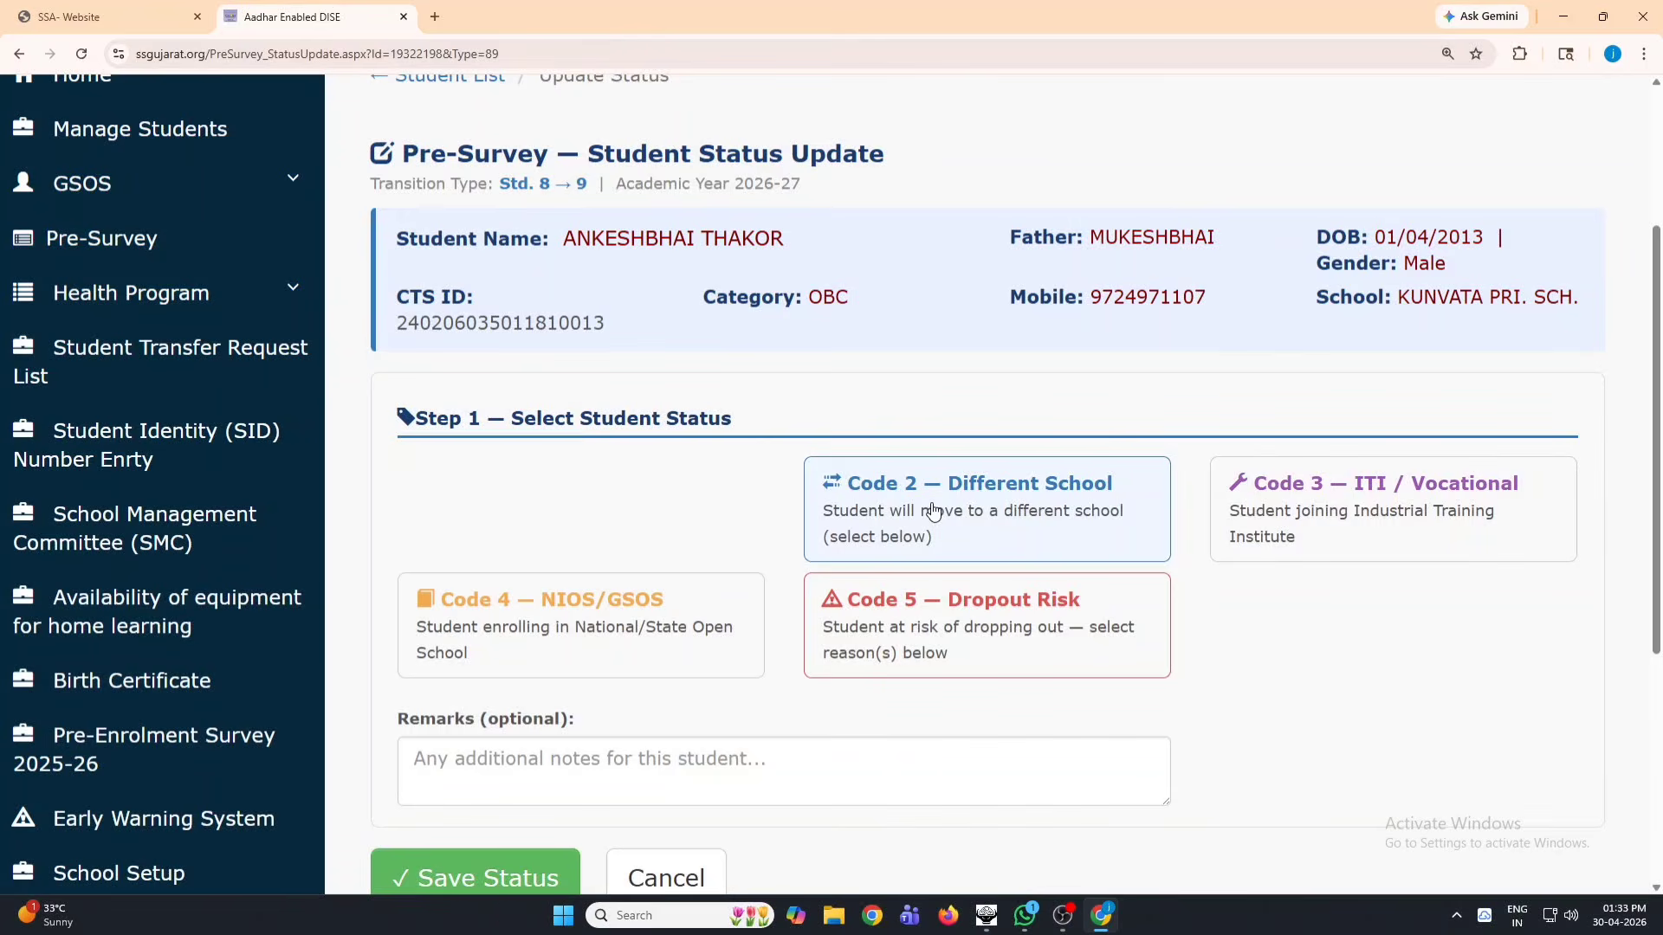
left_click(932, 511)
scroll(854, 538, "down", 4)
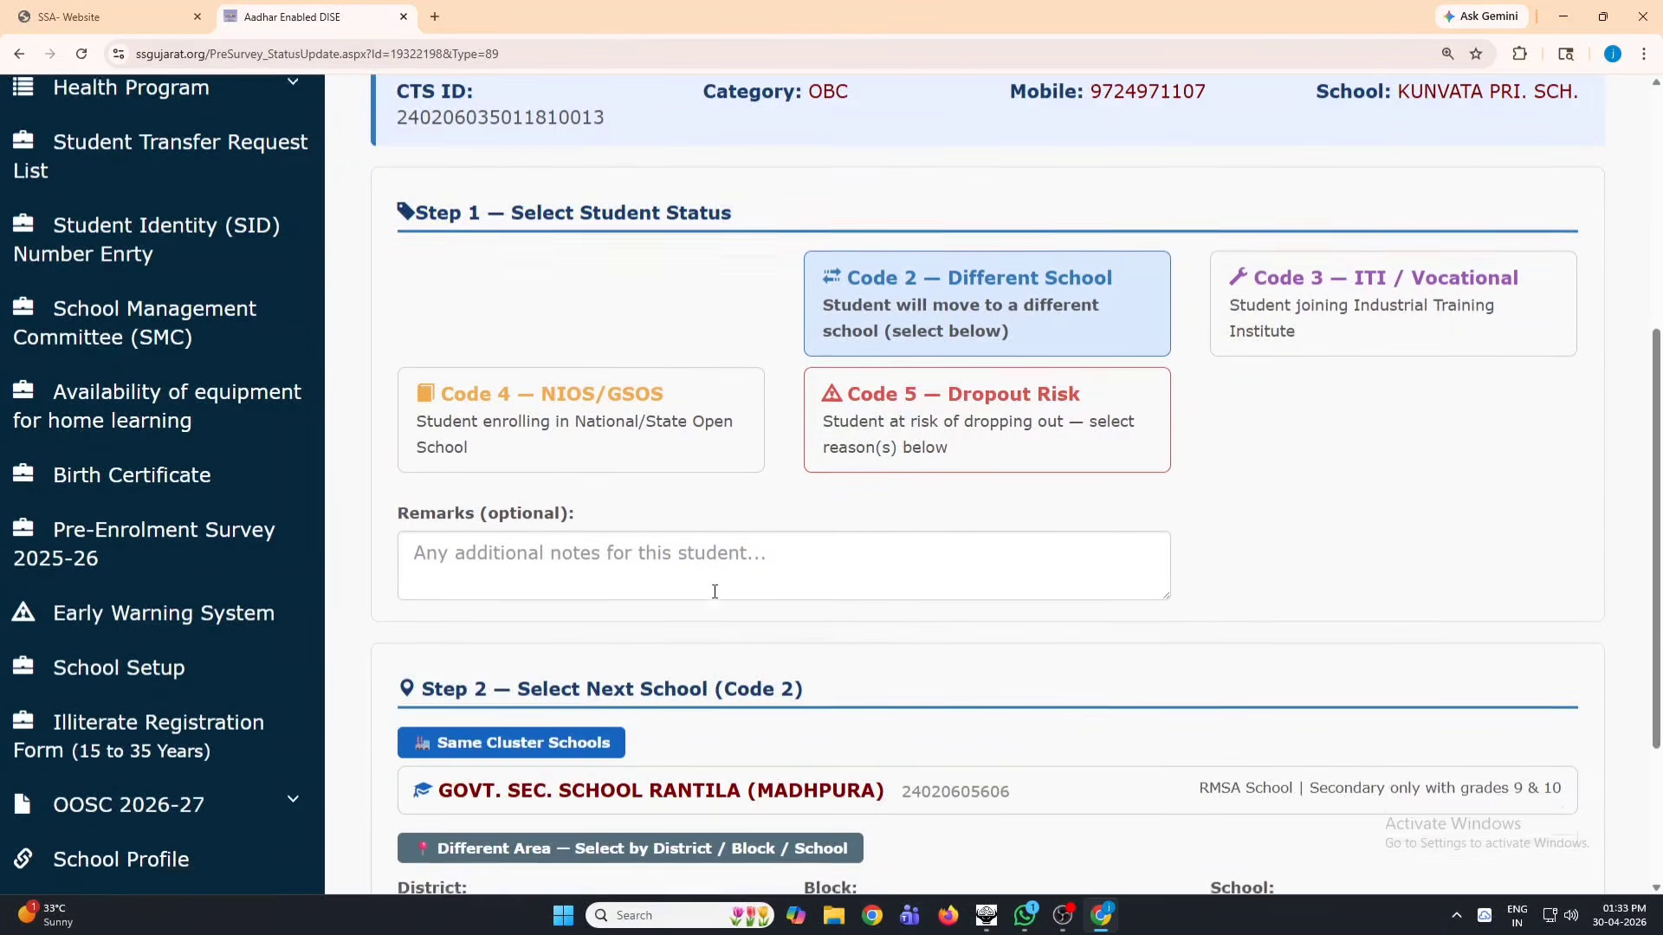
scroll(640, 743, "down", 1)
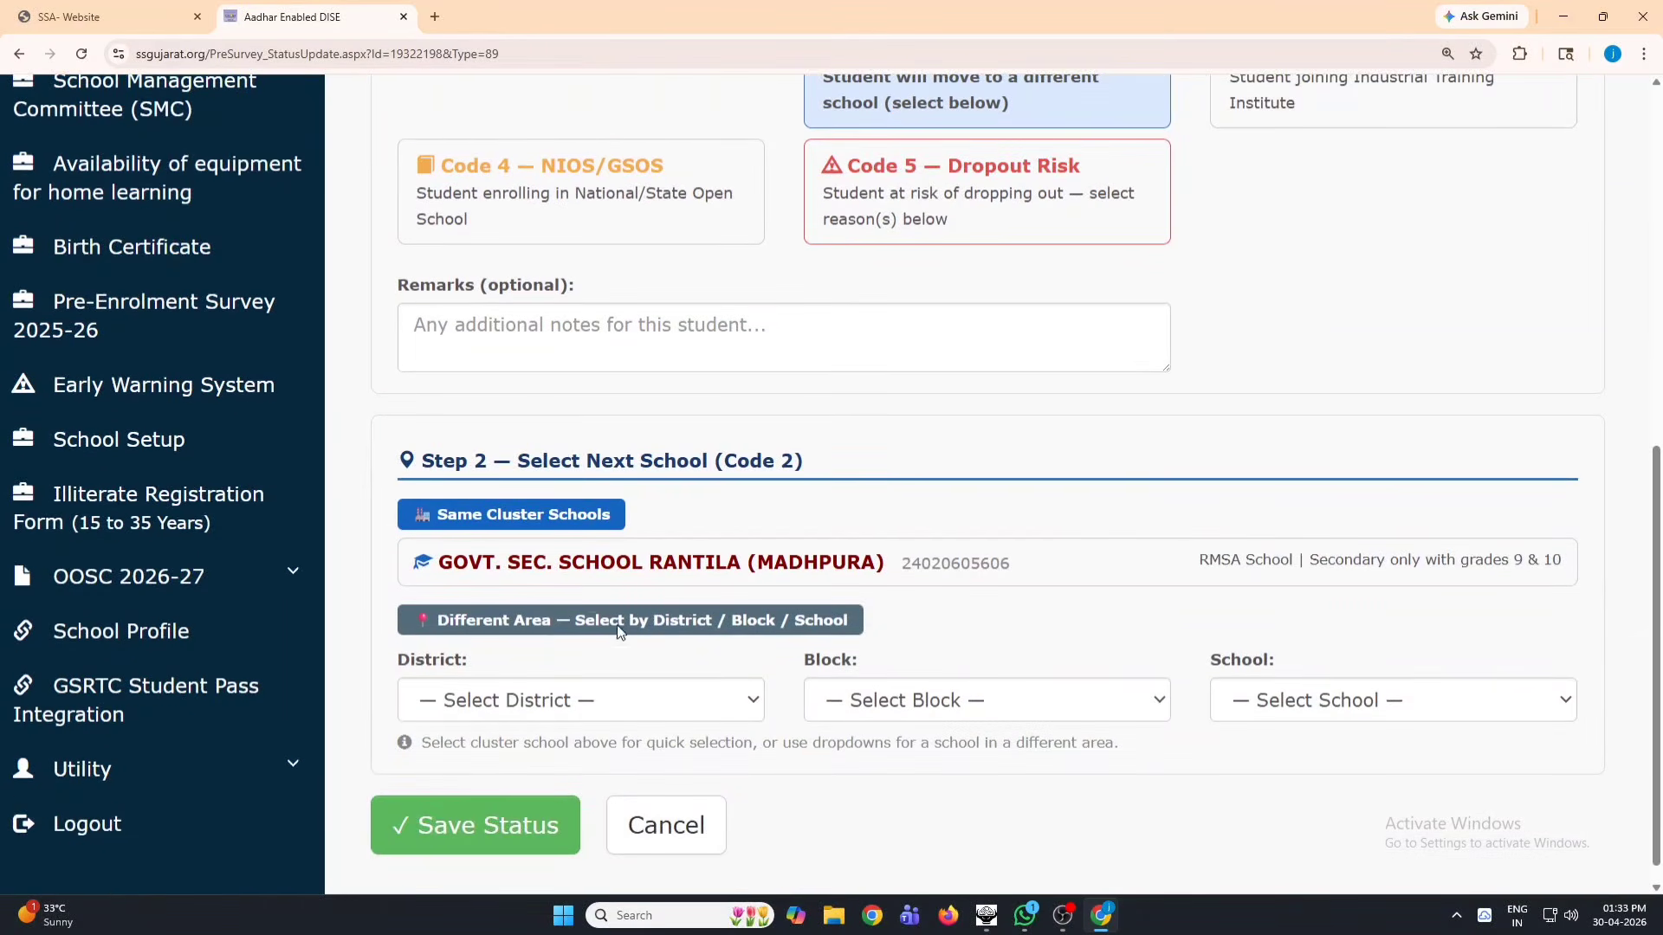
Step: Select GOVT. HIGH SCHOOL ADIPUR in district KACHCHH, block GANDHIDHAM, as the student's next school
left_click(618, 701)
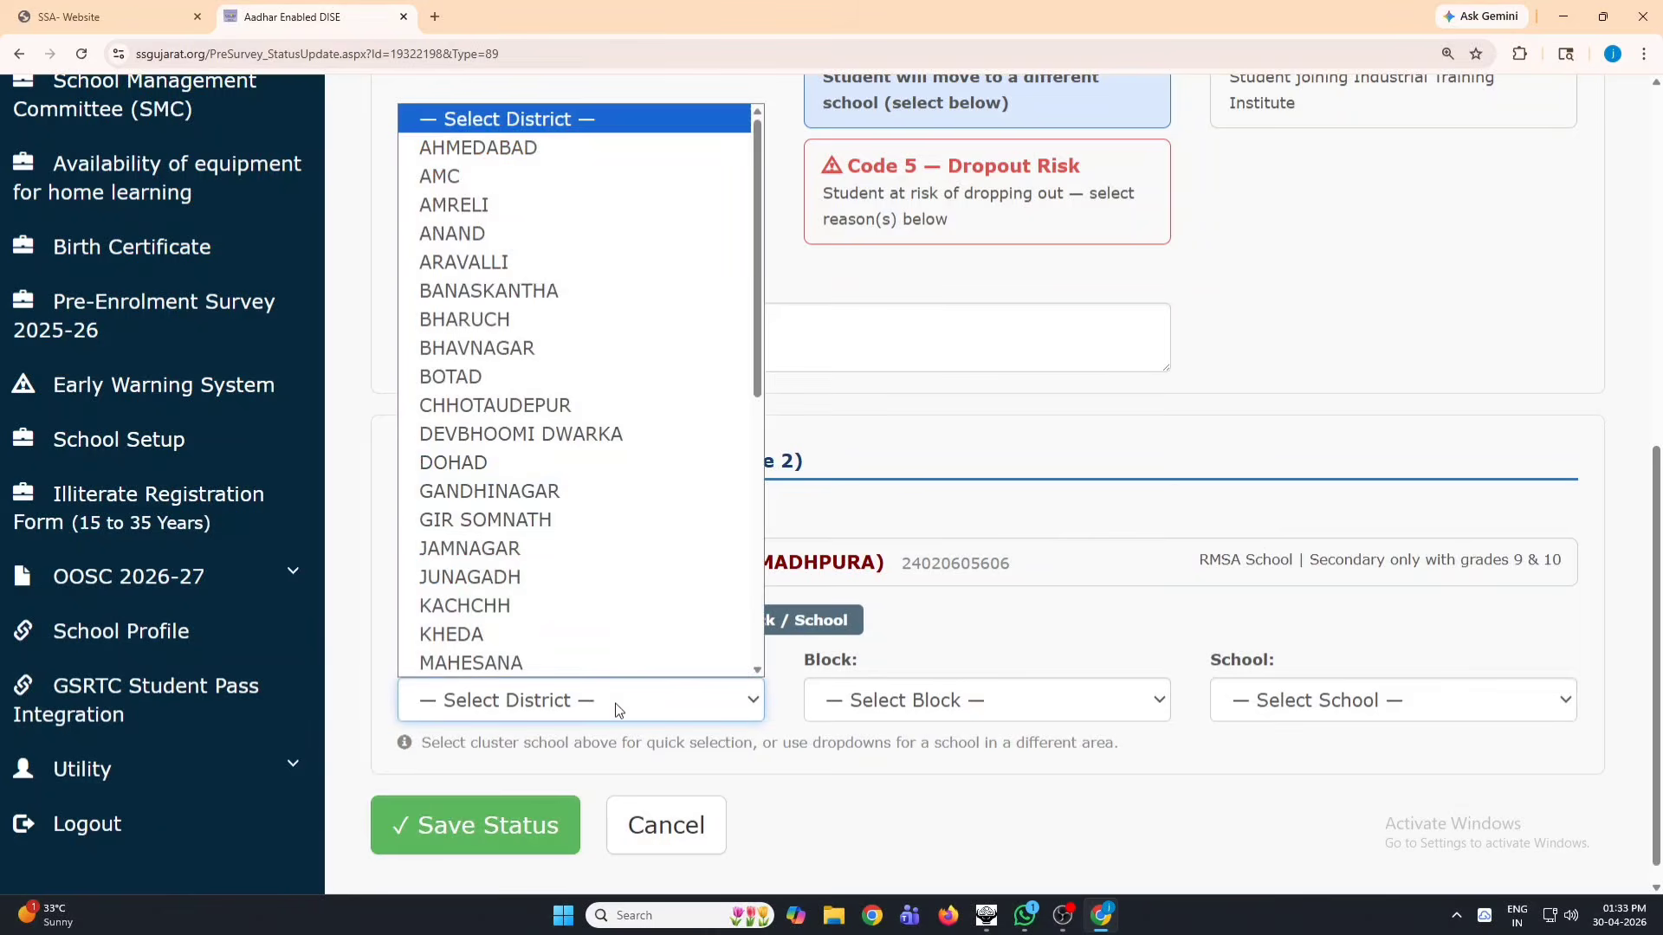
left_click(526, 606)
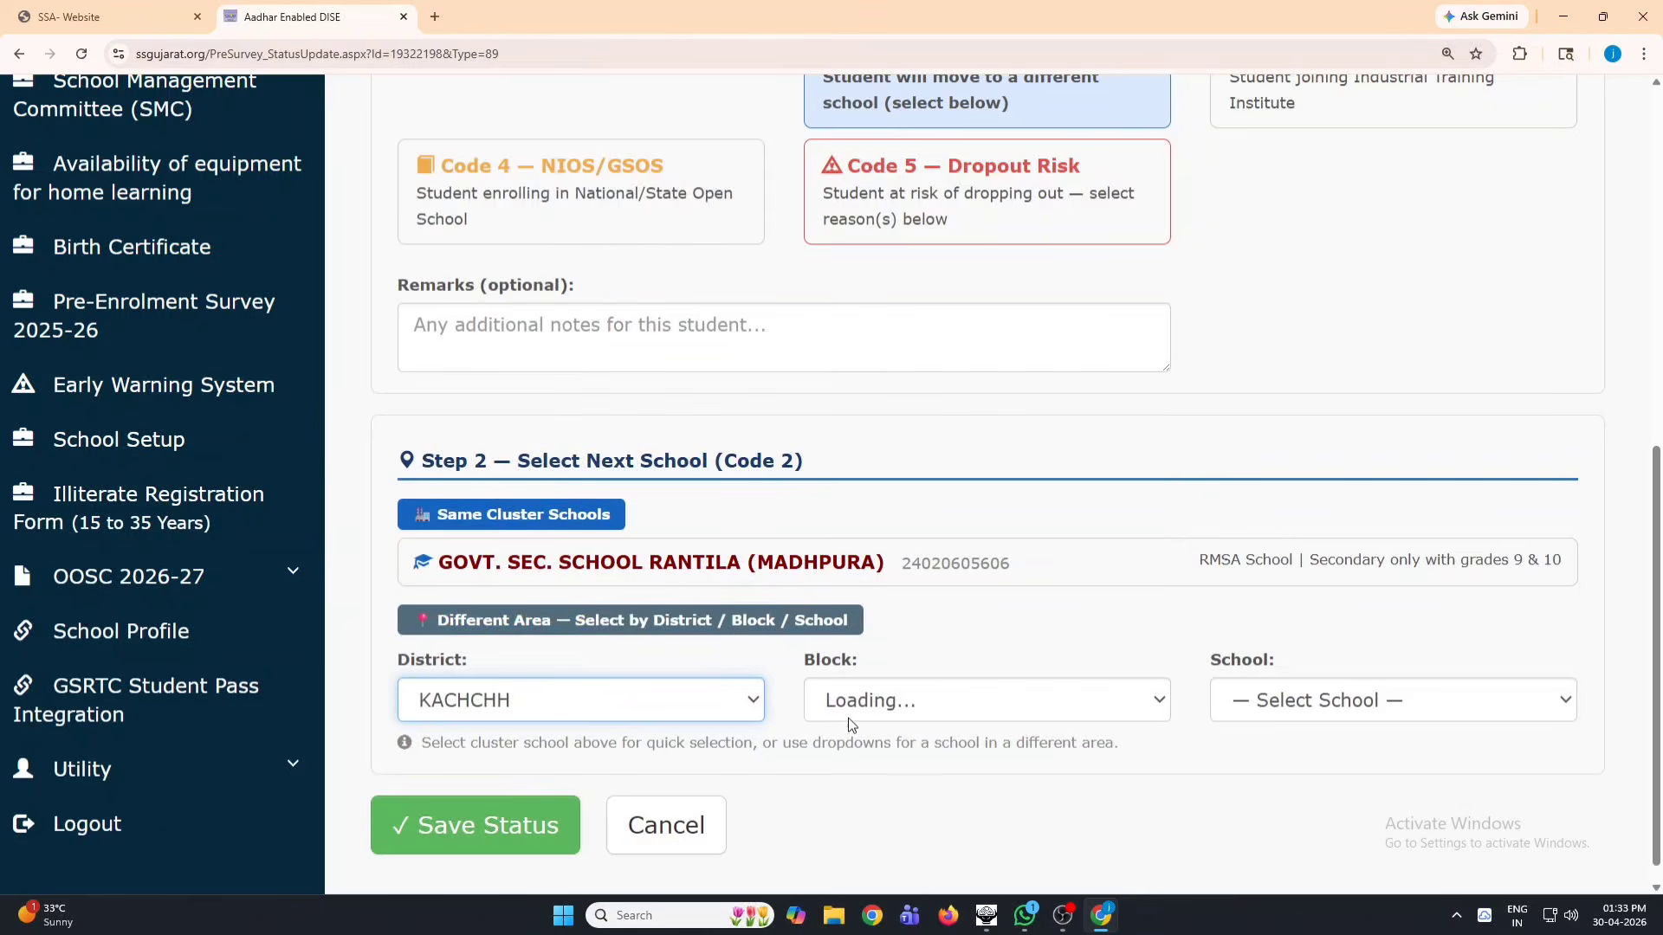
left_click(933, 709)
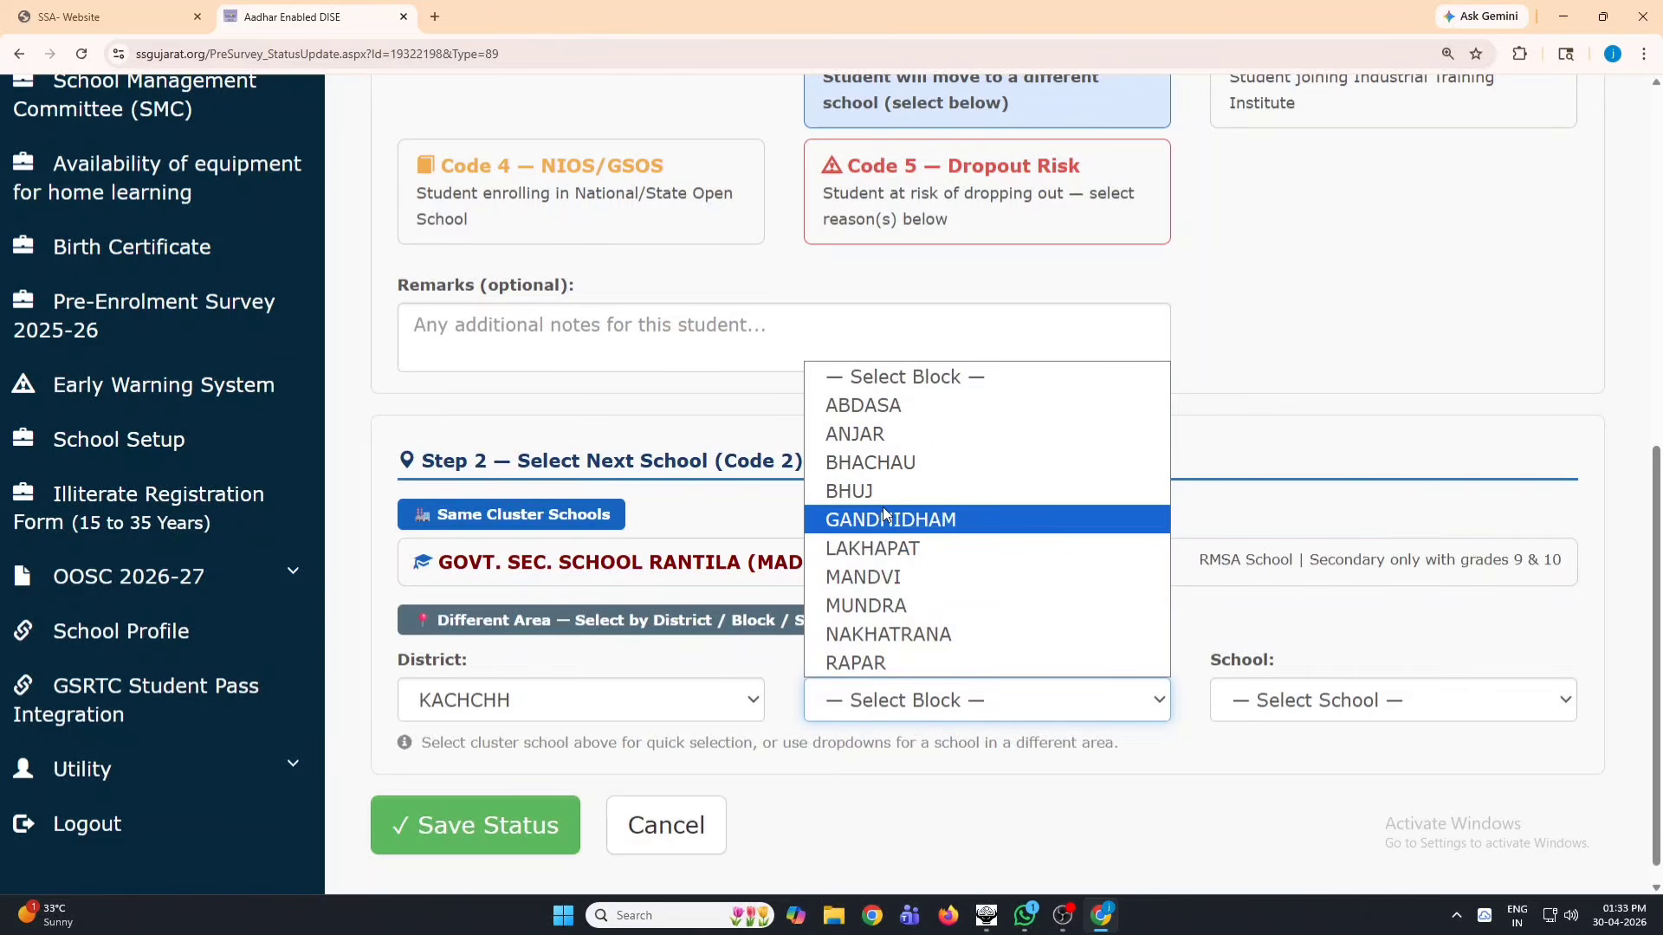
left_click(889, 514)
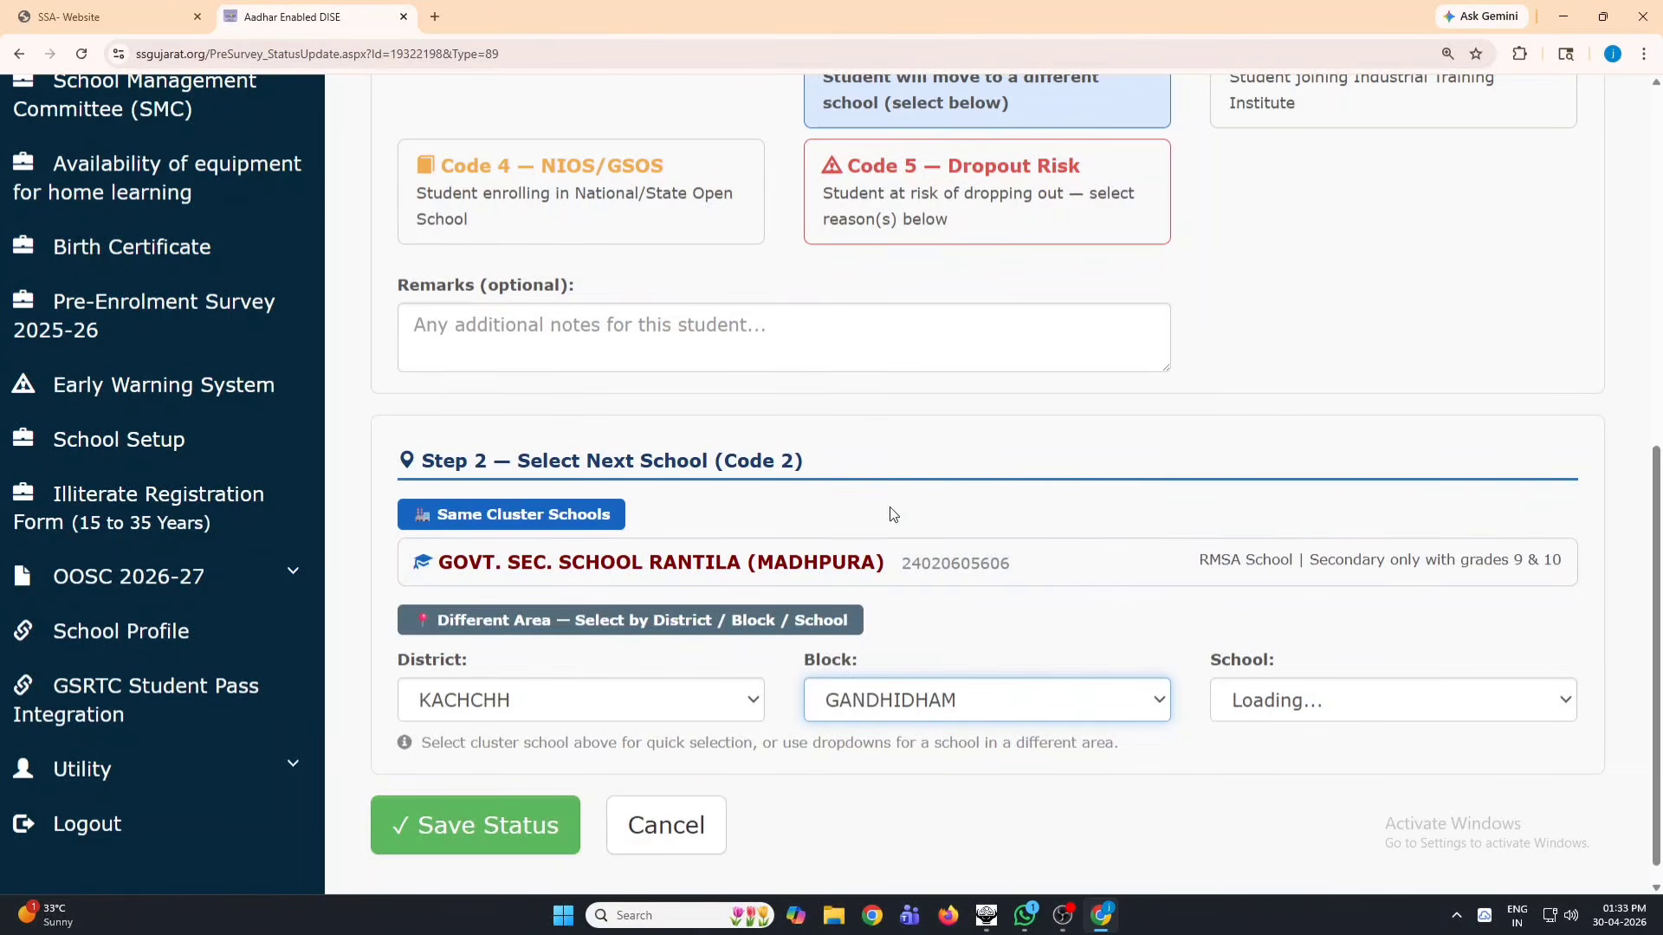
left_click(1315, 703)
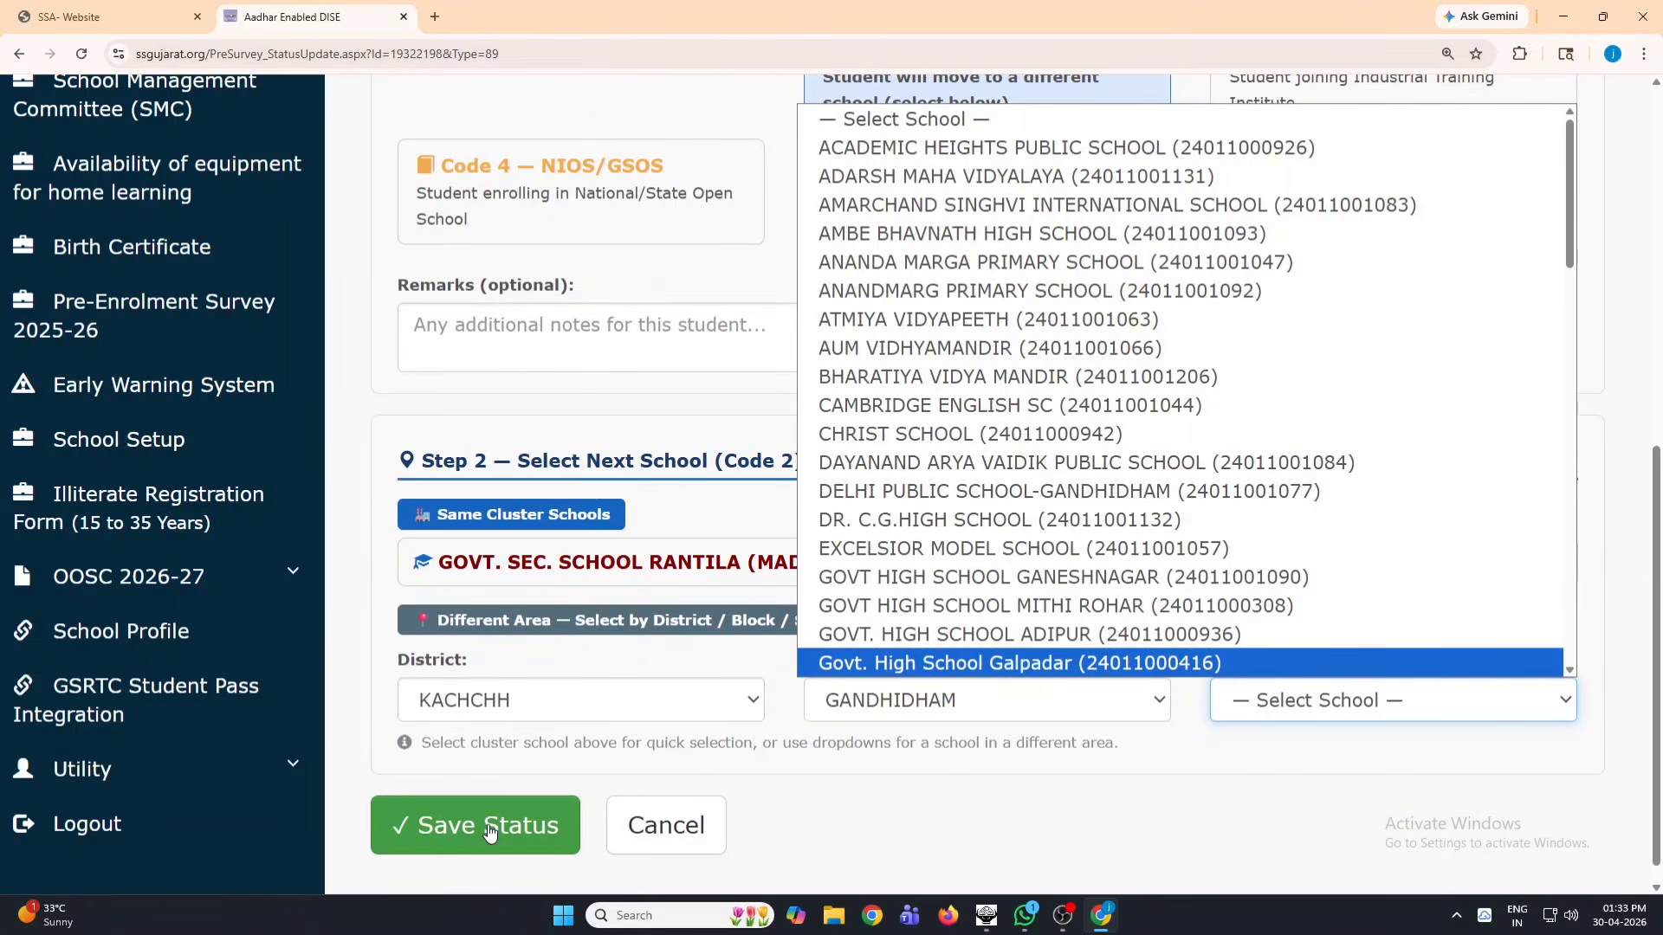
left_click(1318, 635)
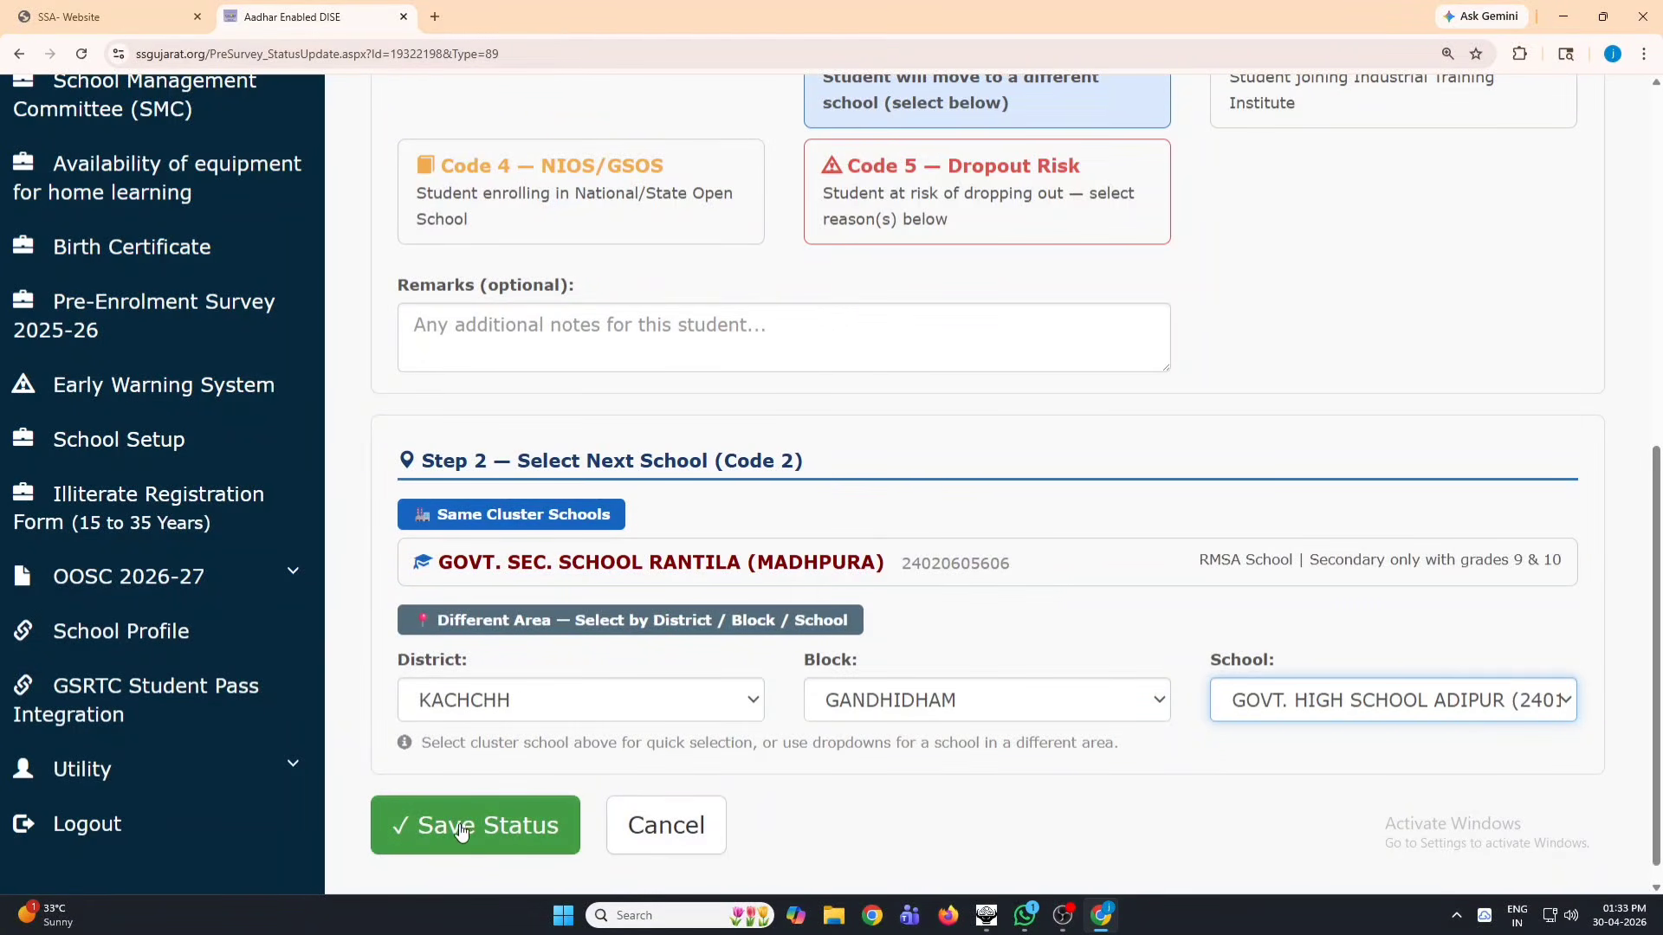
Step: Set the student's status to Code 3 — ITI / Vocational with district KACHCHH, block MUNDRA and institute MUNDRA - (GOVT ITI) (339)
scroll(1135, 664, "up", 4)
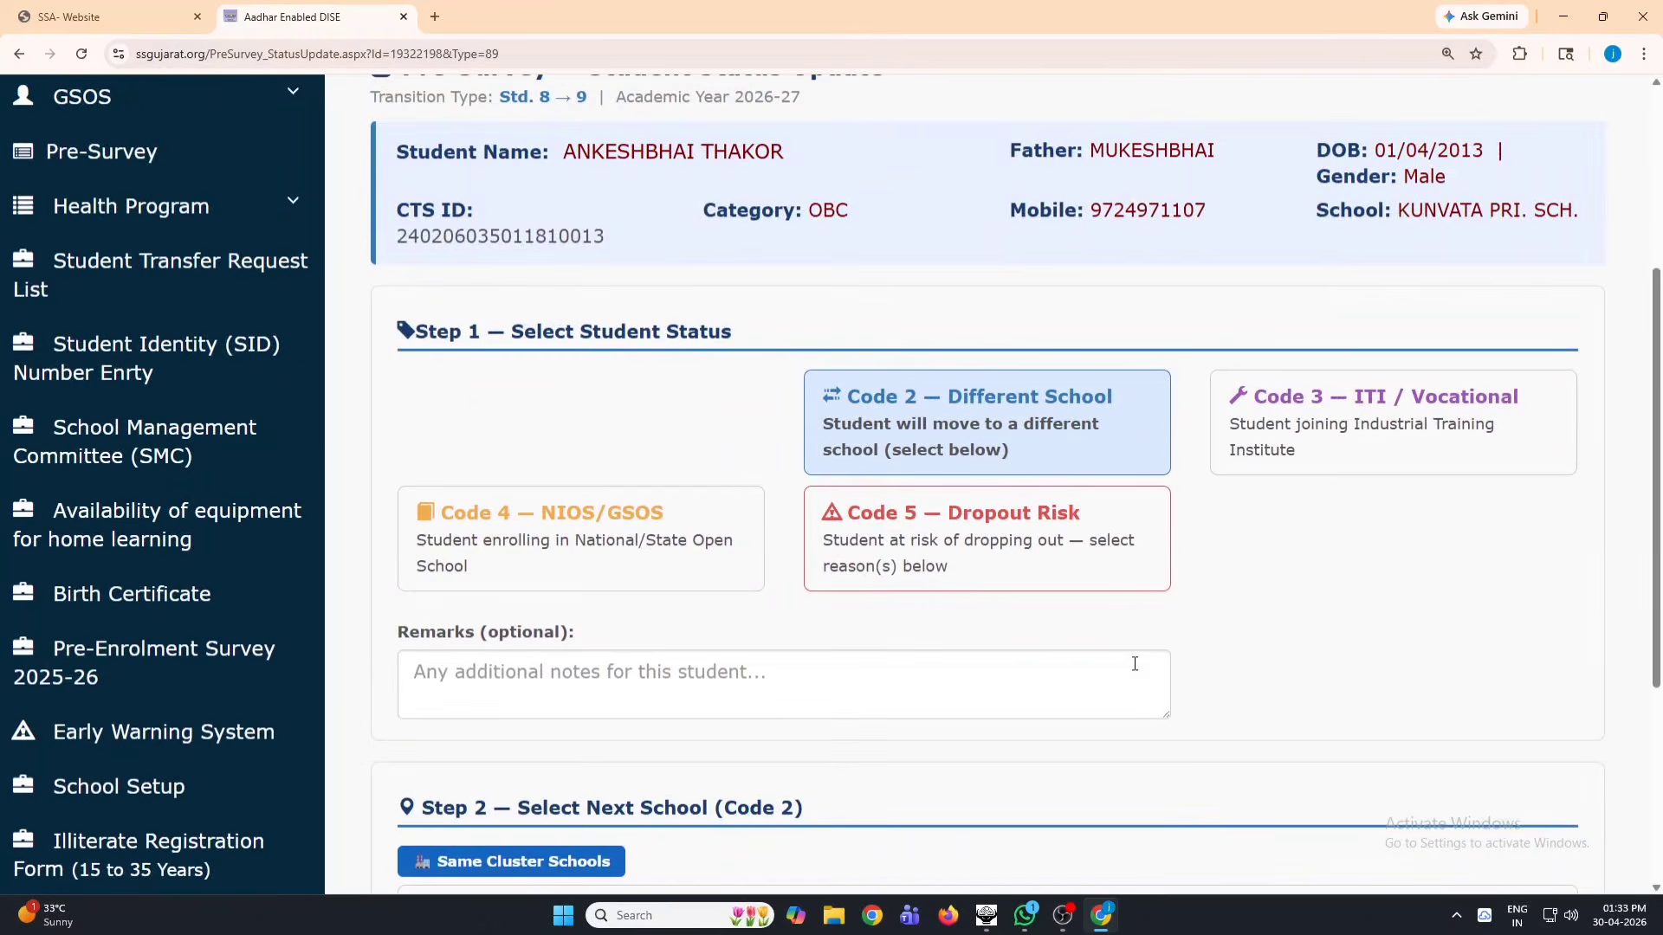
left_click(1334, 407)
scroll(970, 648, "down", 2)
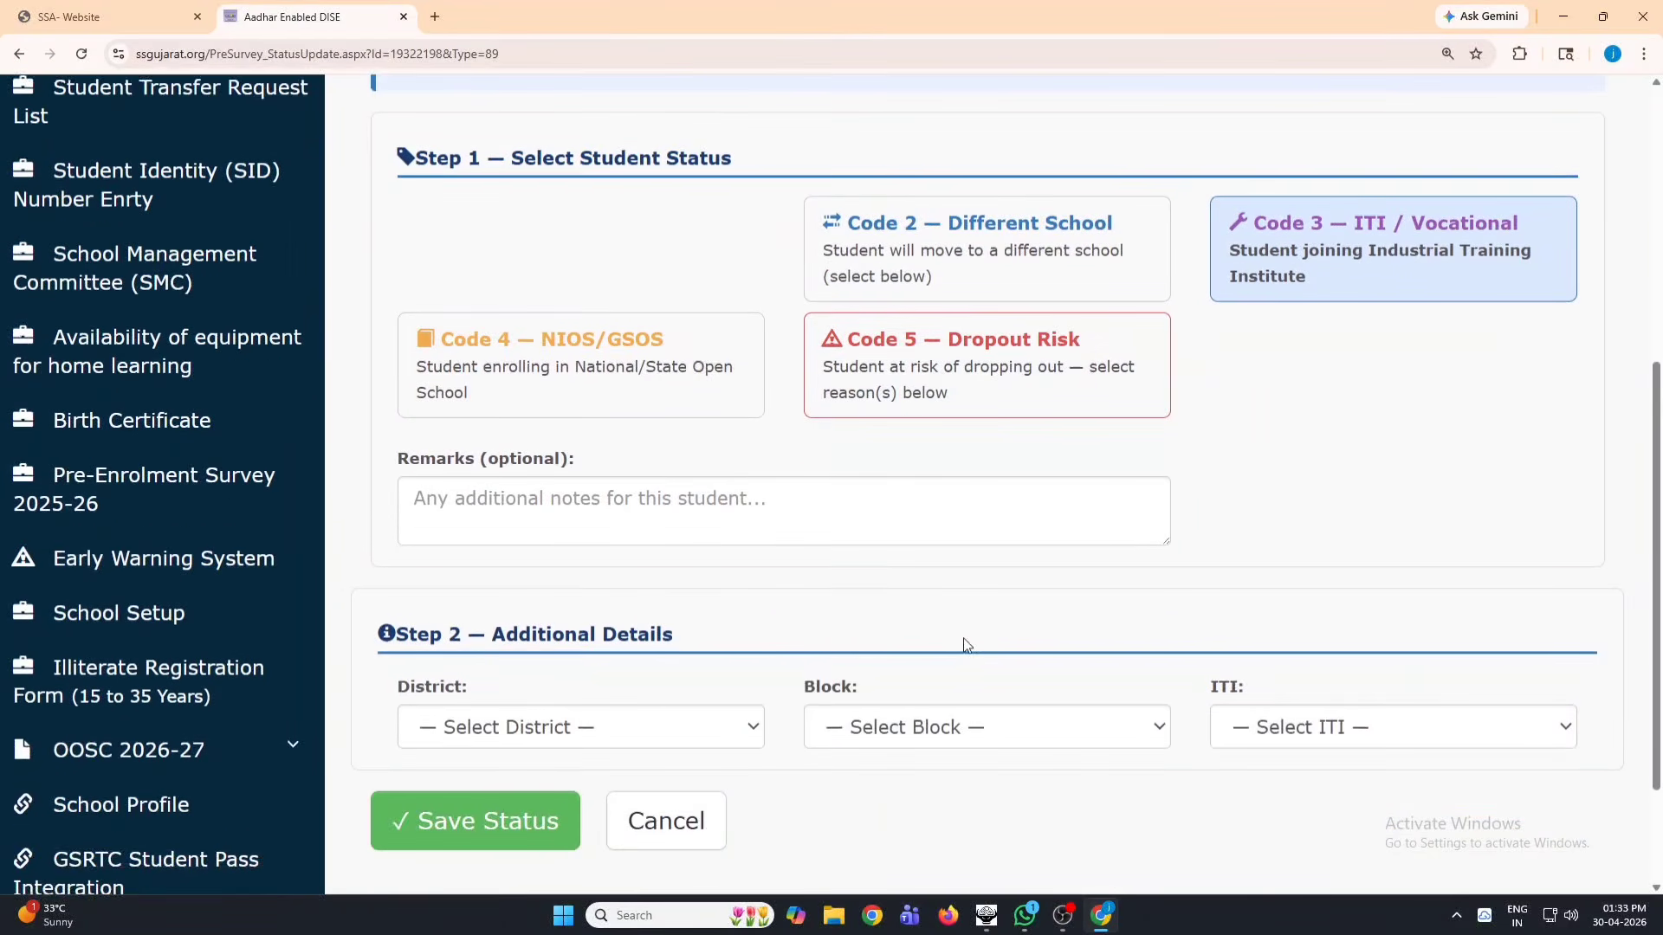
left_click(590, 731)
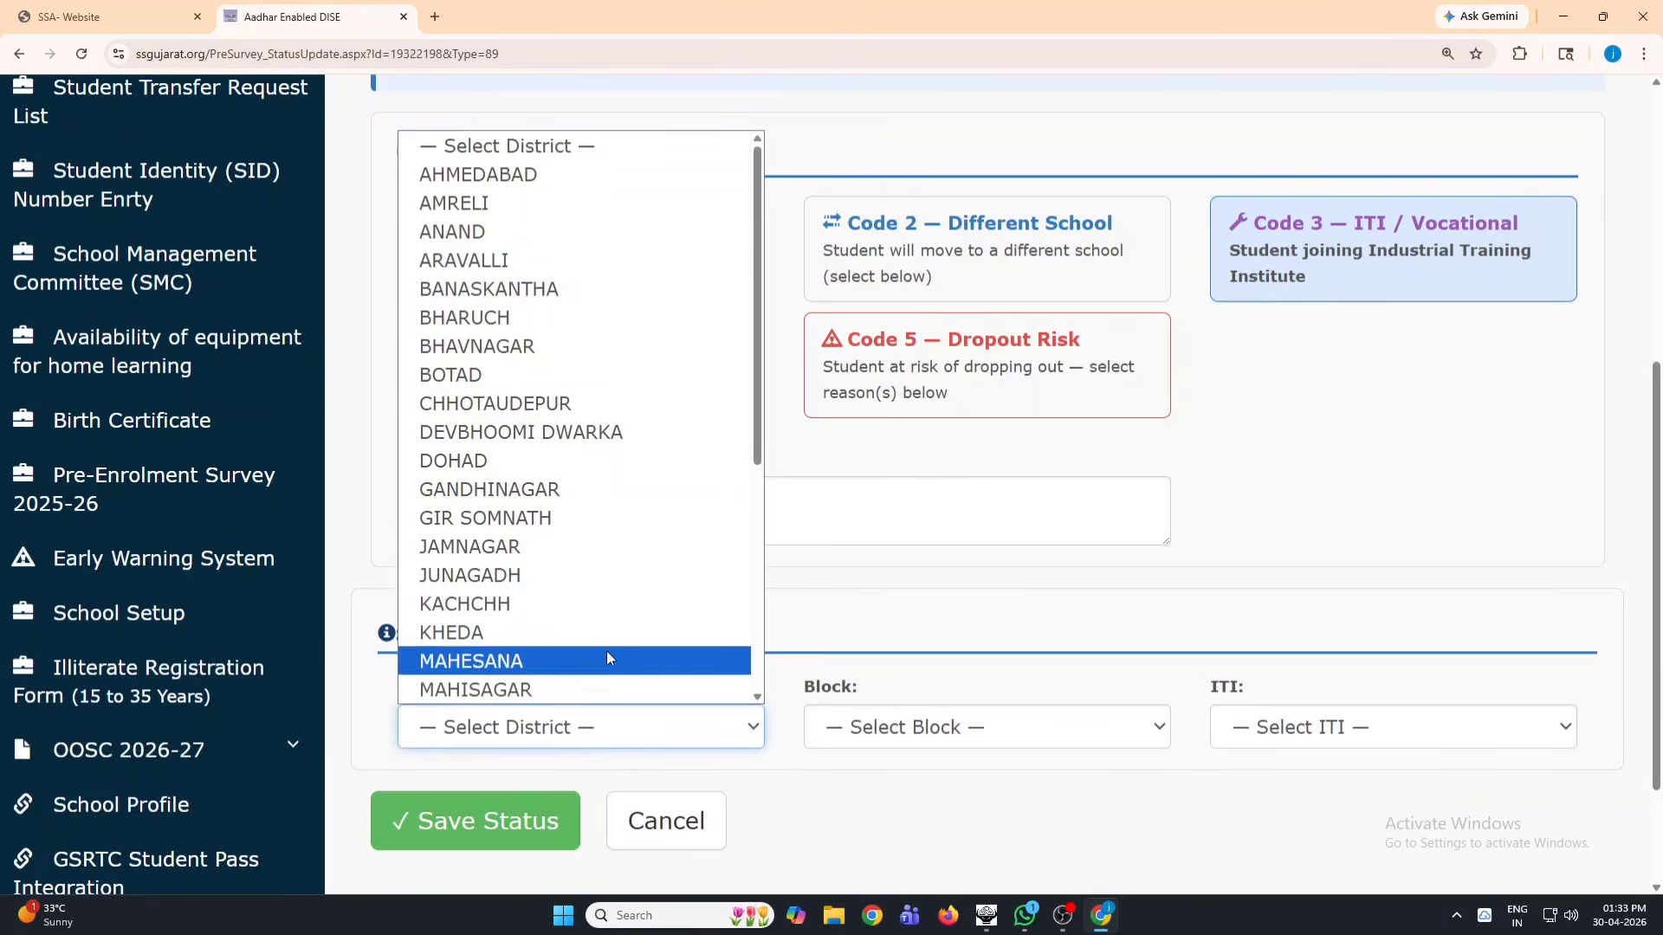
left_click(569, 601)
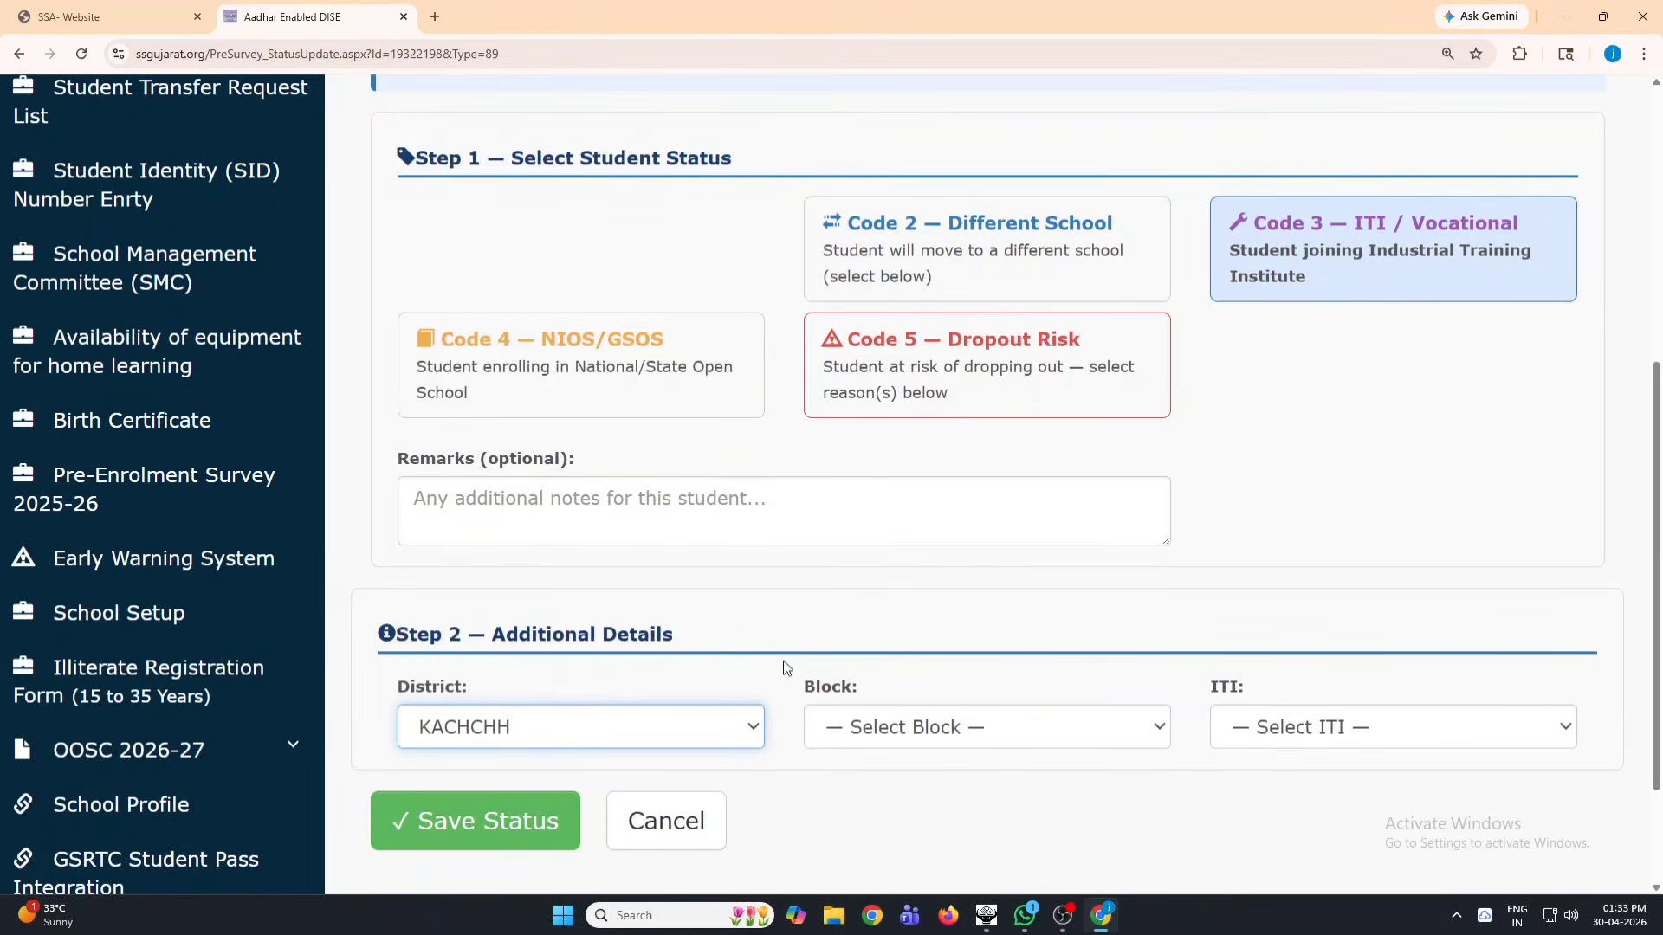
left_click(909, 733)
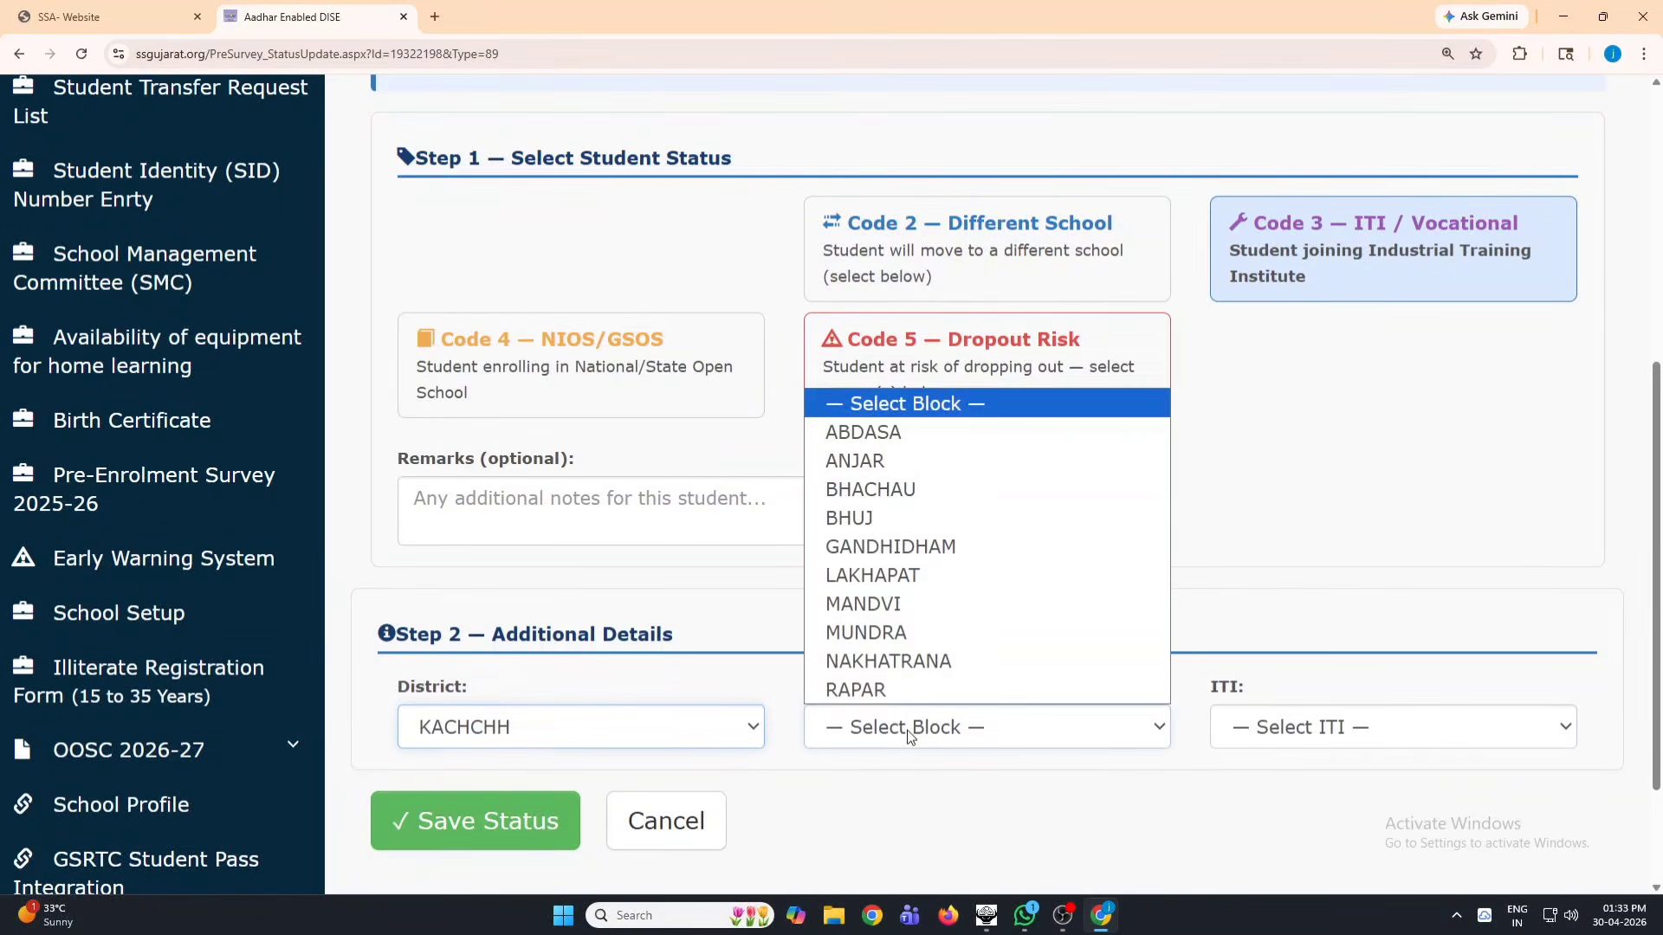
left_click(914, 634)
left_click(1286, 736)
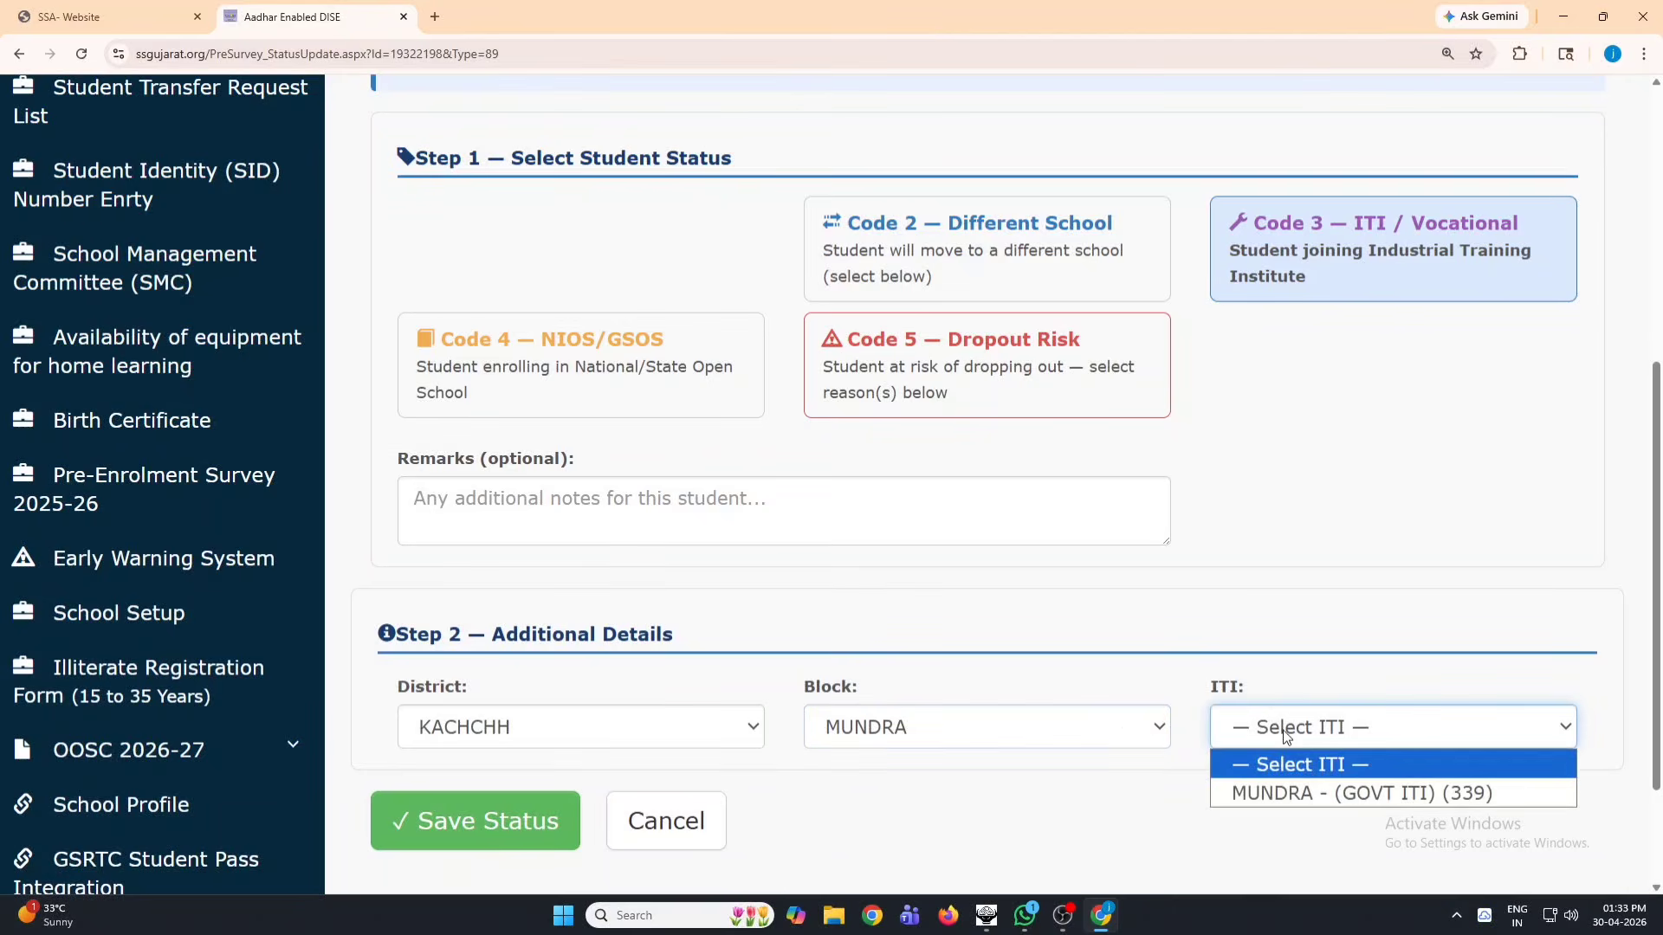
left_click(1304, 794)
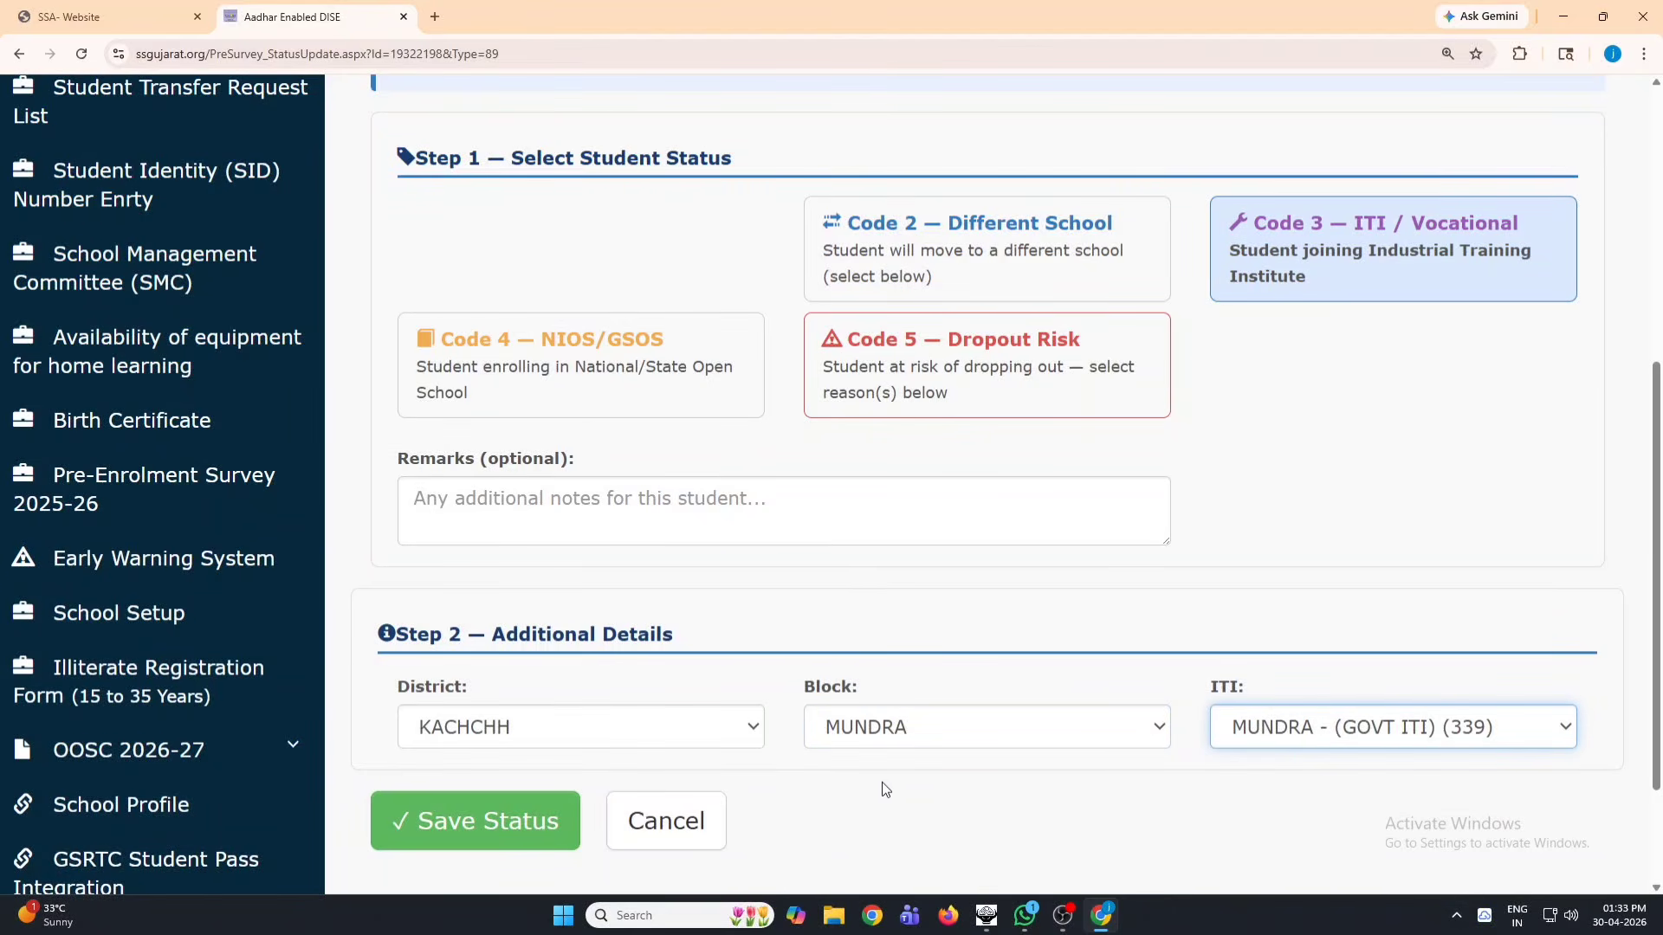
scroll(882, 782, "down", 2)
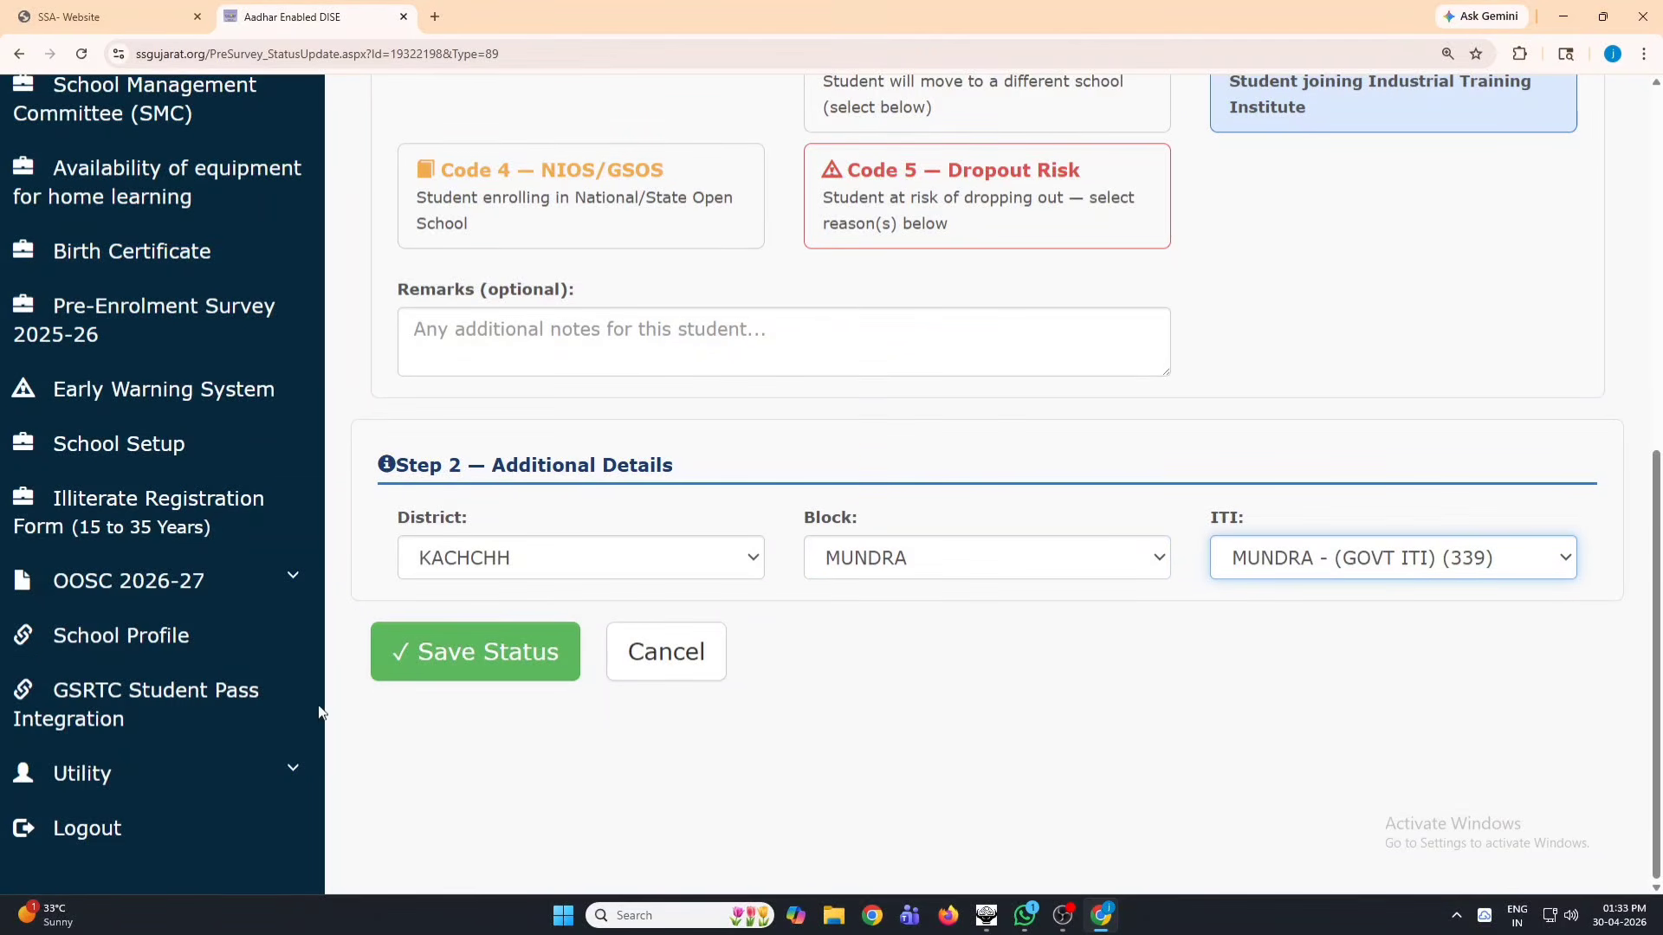
Step: Change the student's status to Code 4 — NIOS/GSOS and enter MUNDRA as the institution name
scroll(1164, 697, "up", 1)
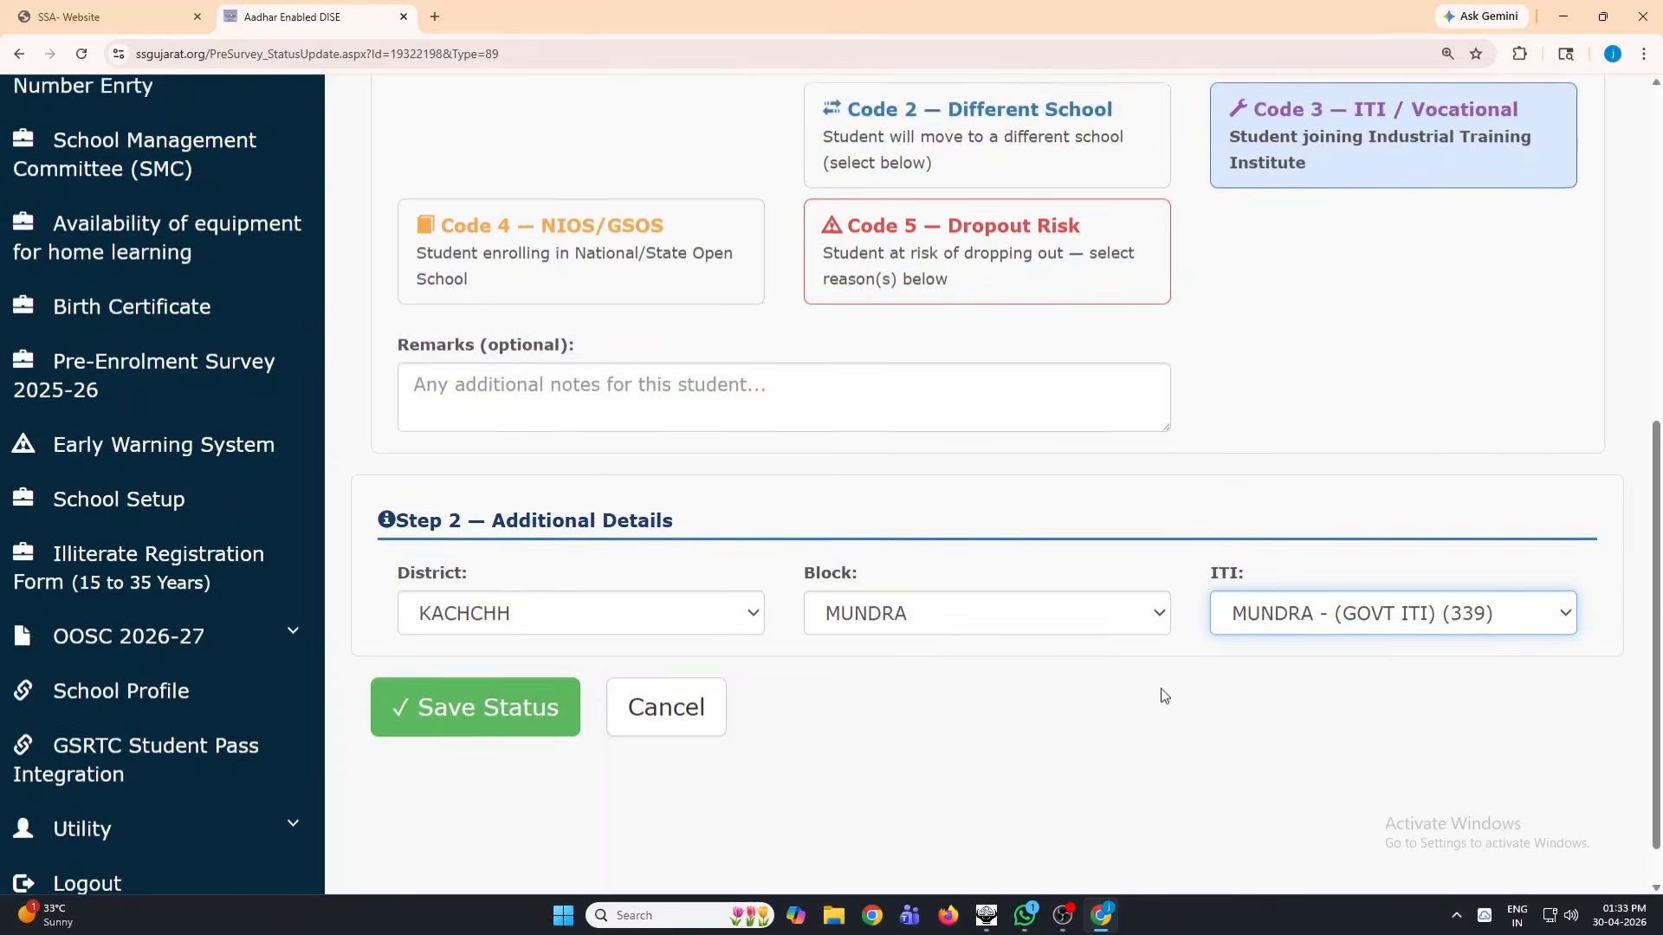
scroll(1164, 696, "up", 3)
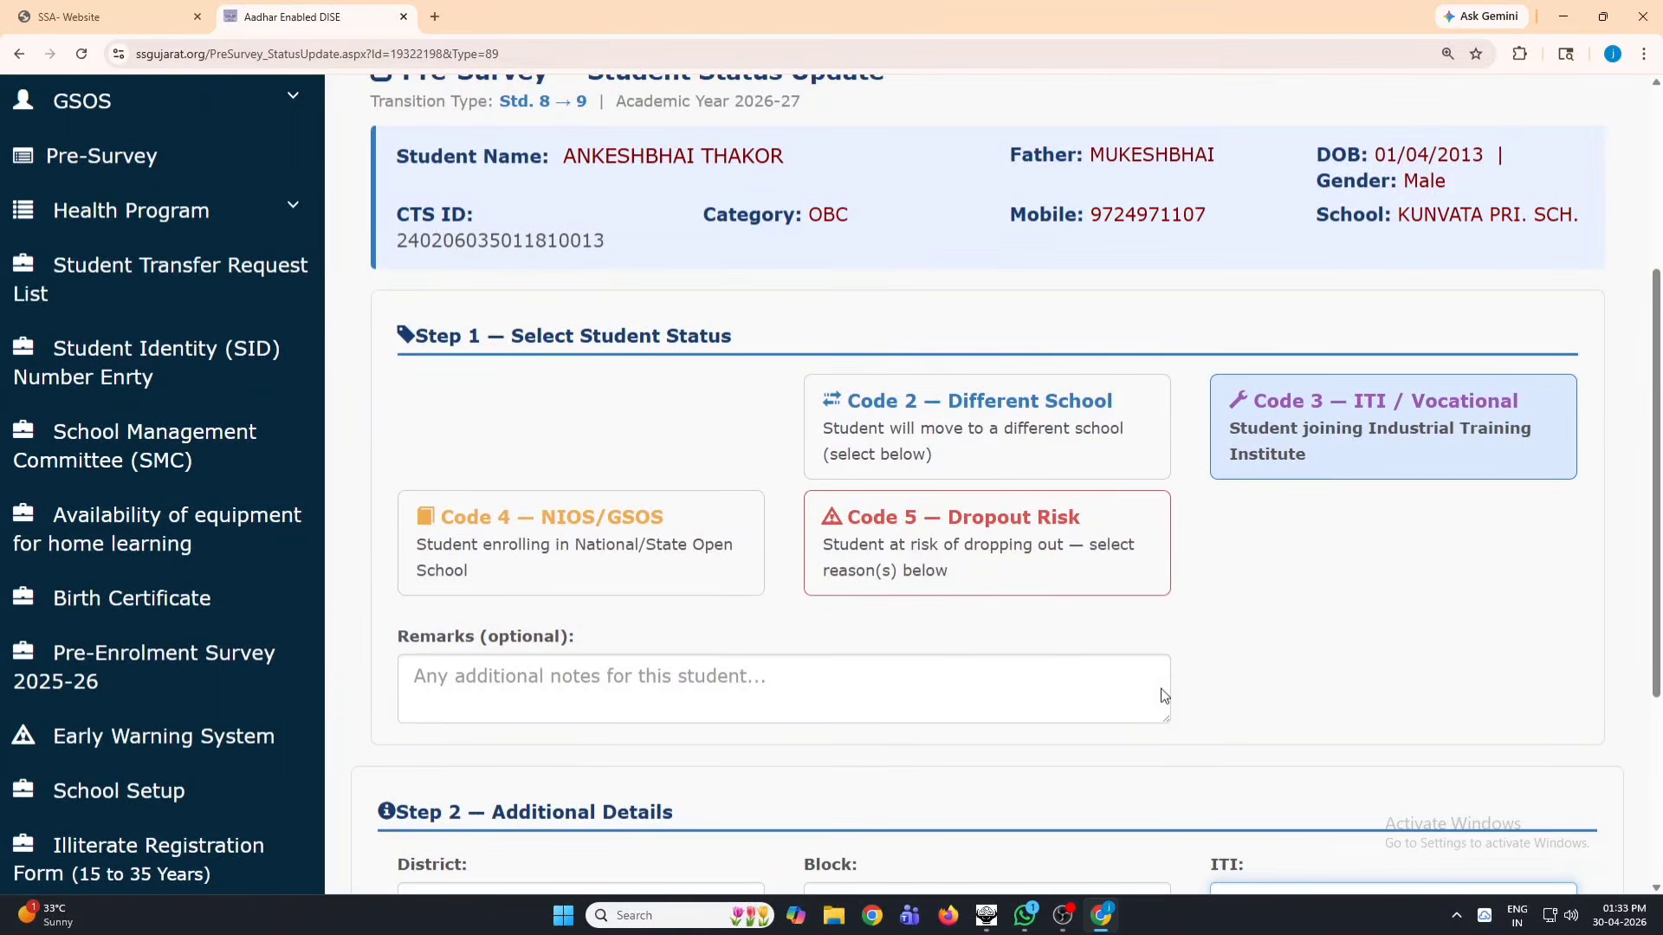
left_click(601, 557)
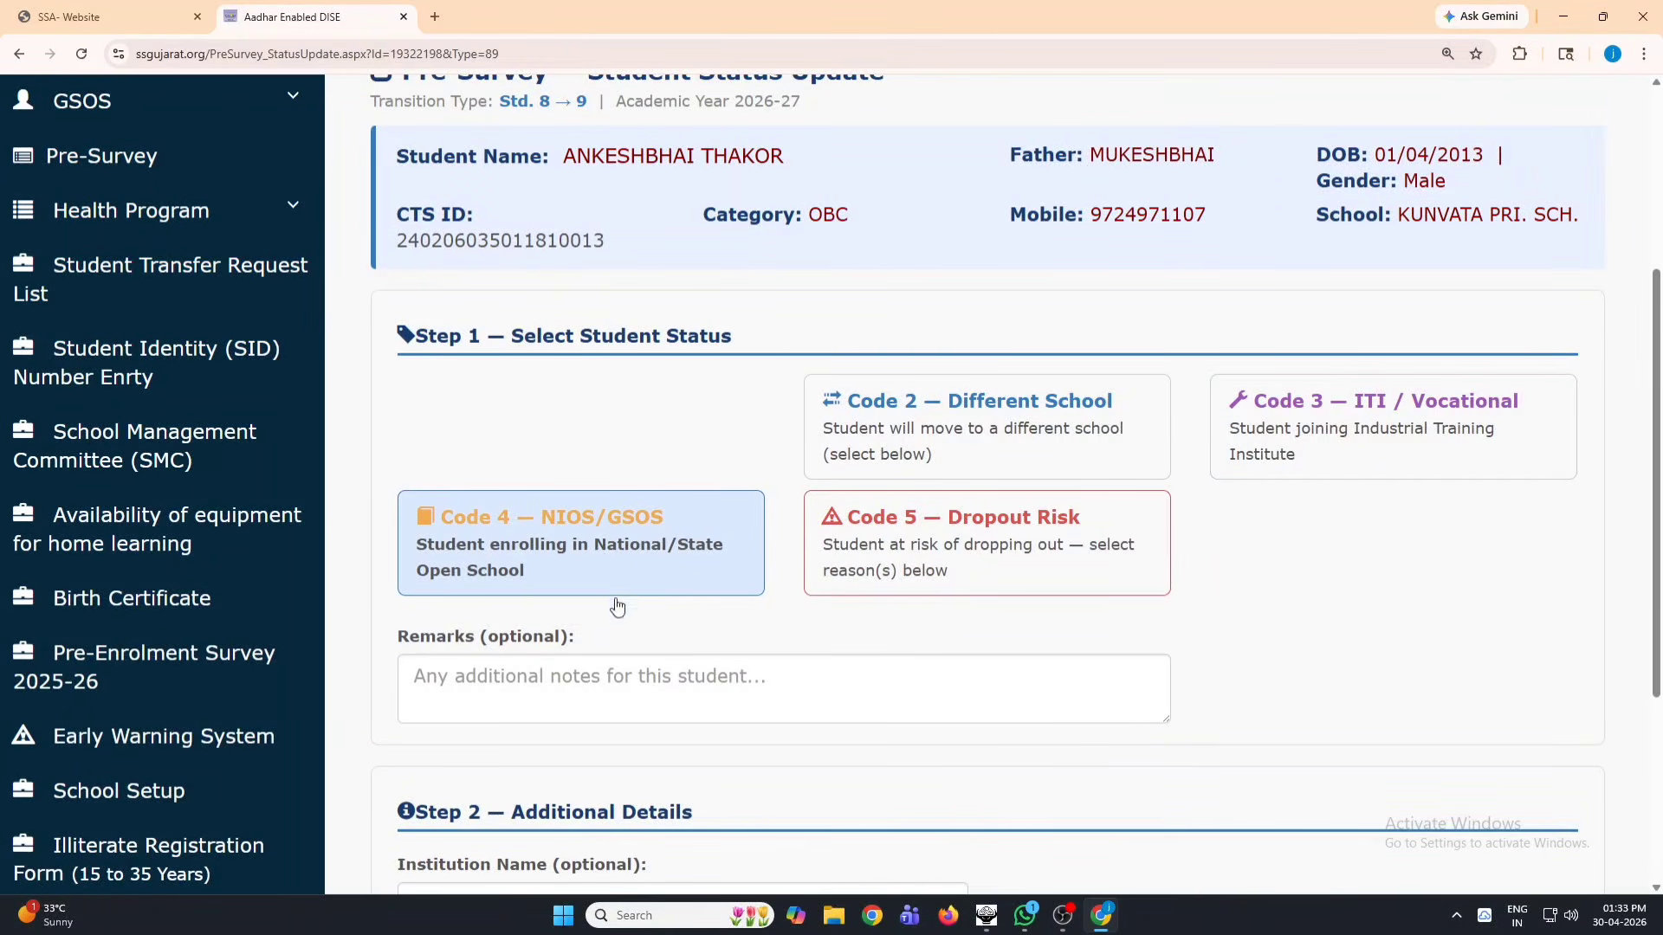
scroll(616, 605, "down", 2)
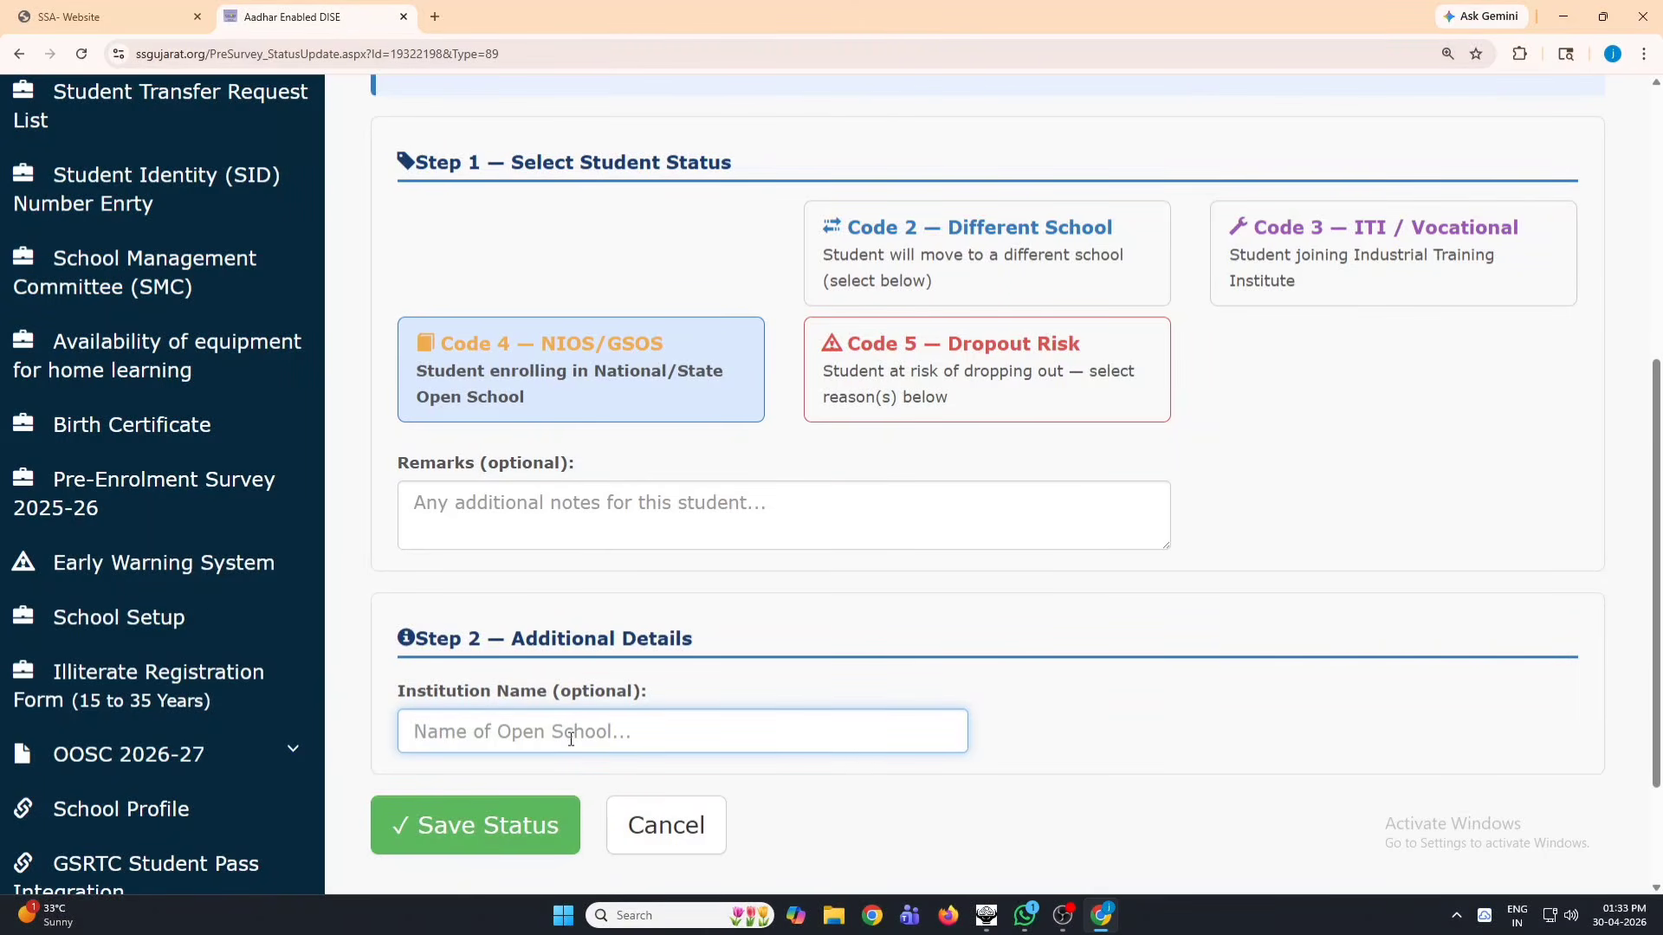
type("MUNDRA")
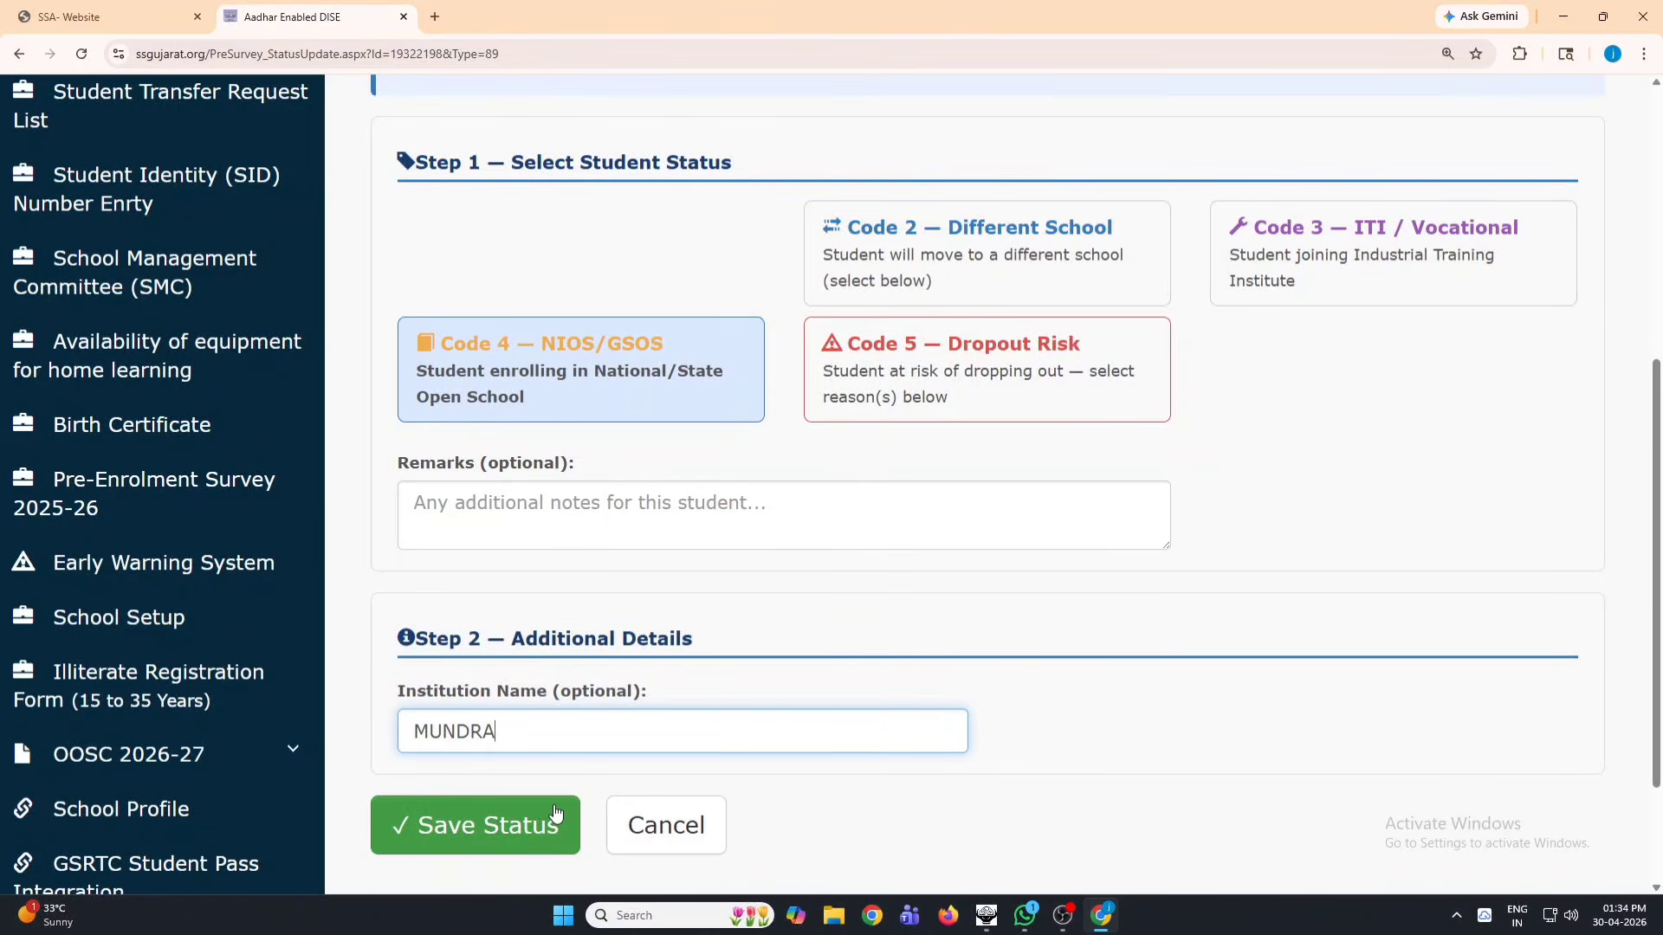
Step: Change the student's status to Code 5 — Dropout Risk and select the Migration reason A2 — Out of State
scroll(1014, 416, "up", 2)
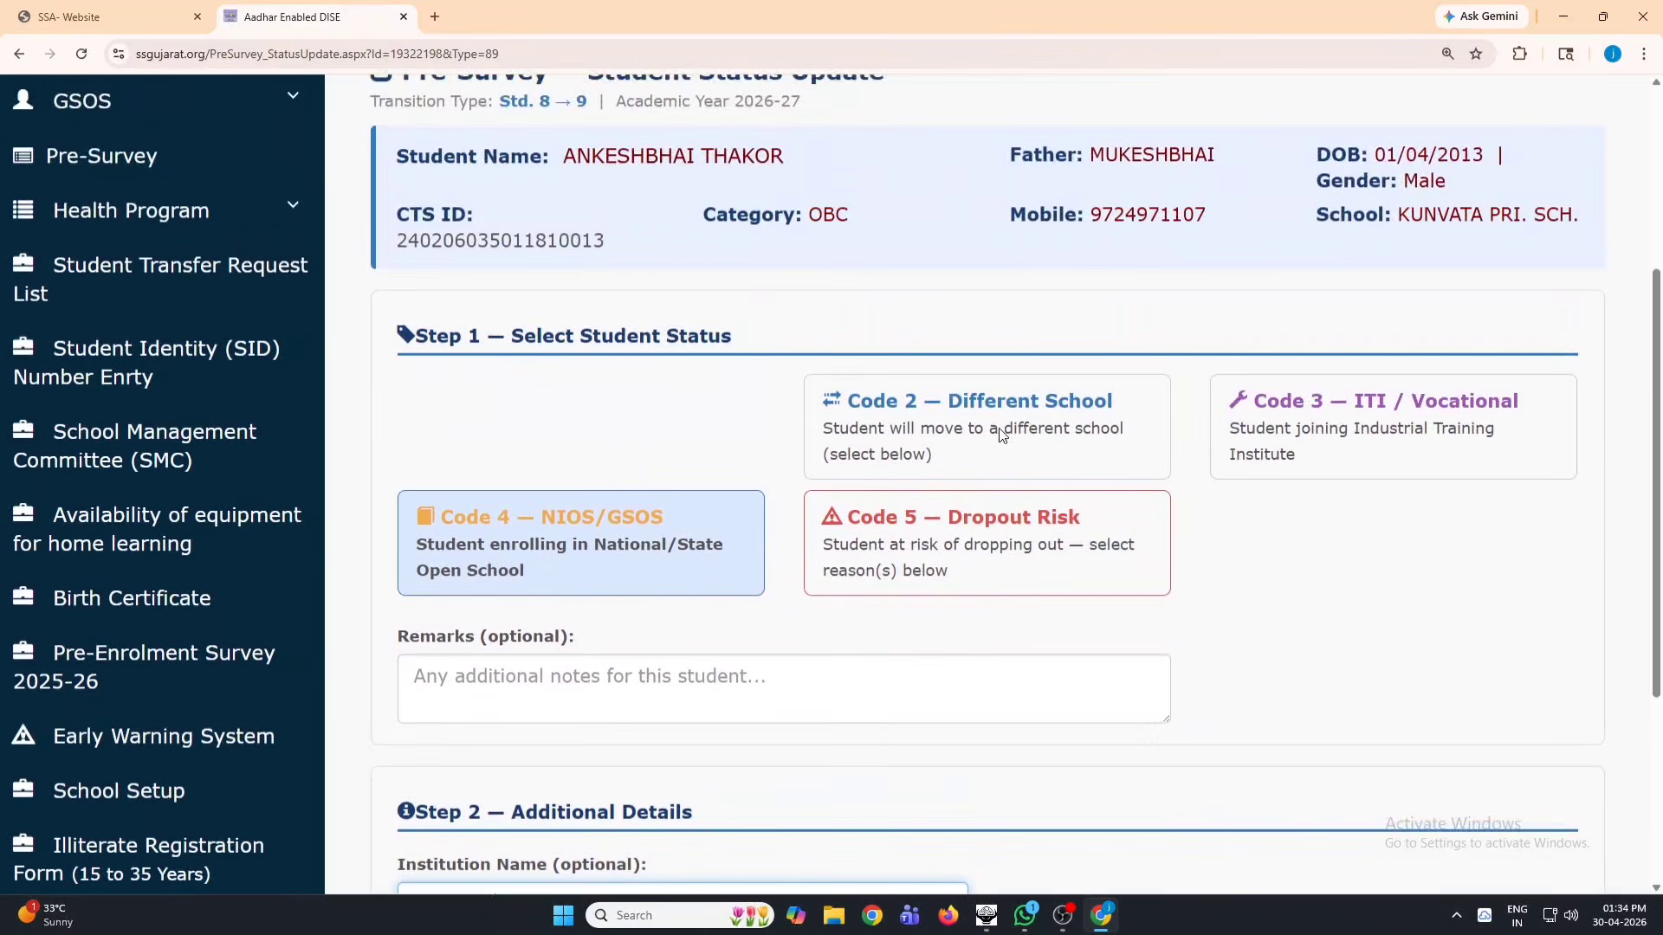
left_click_drag(565, 156, 792, 158)
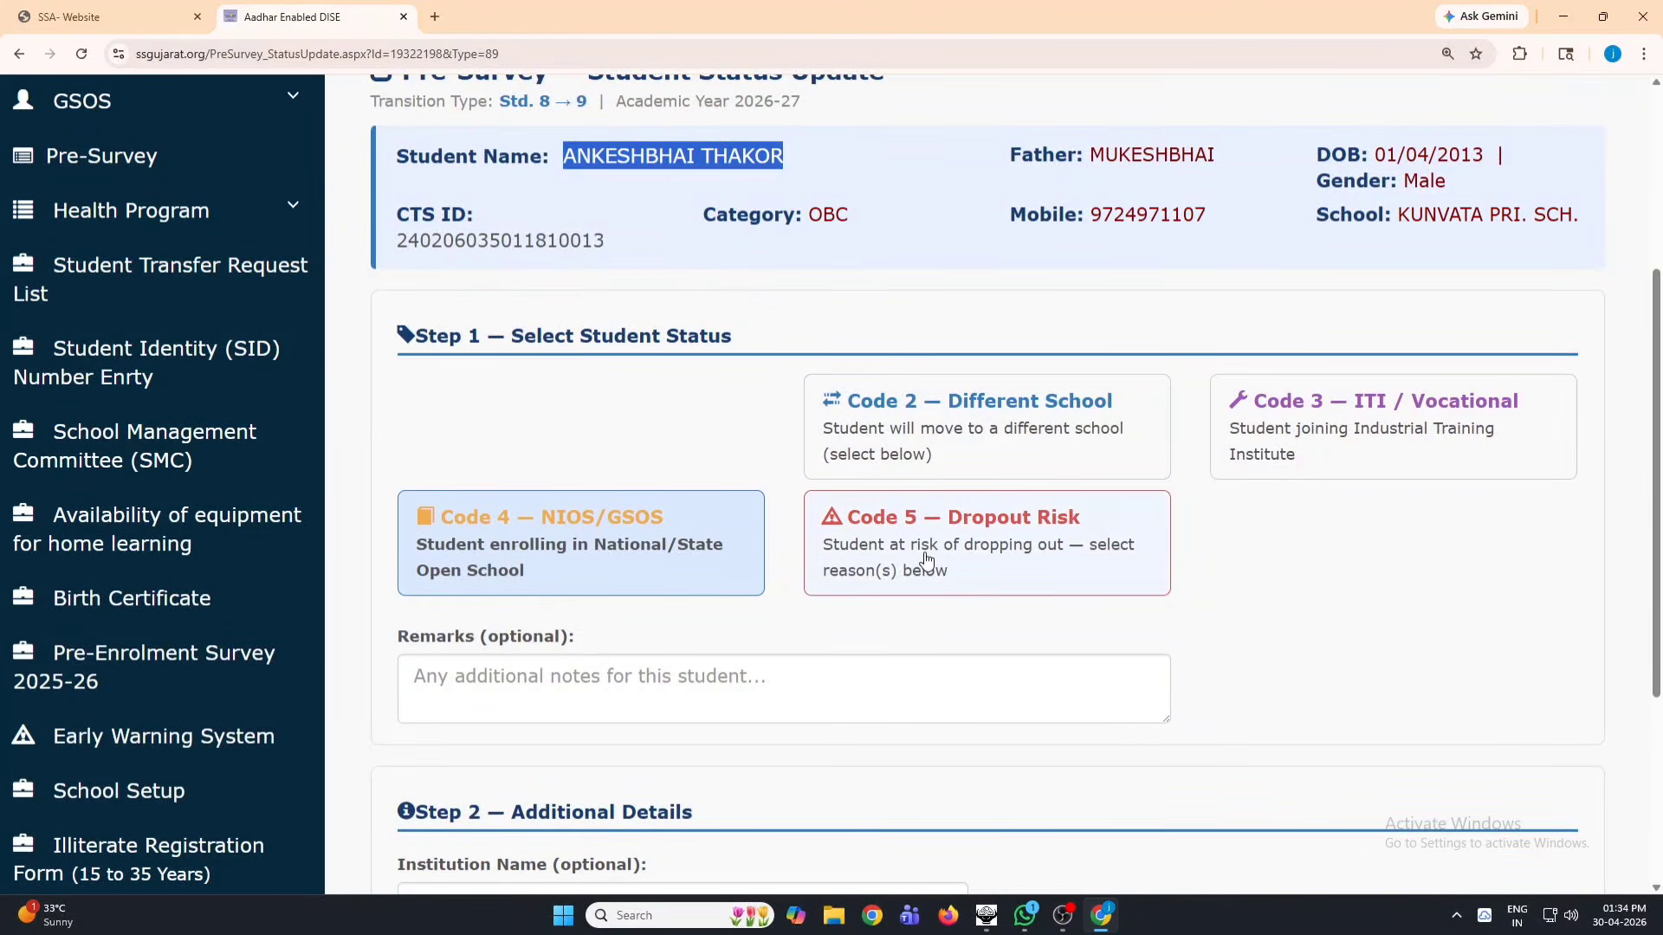
left_click(891, 568)
scroll(795, 630, "down", 1)
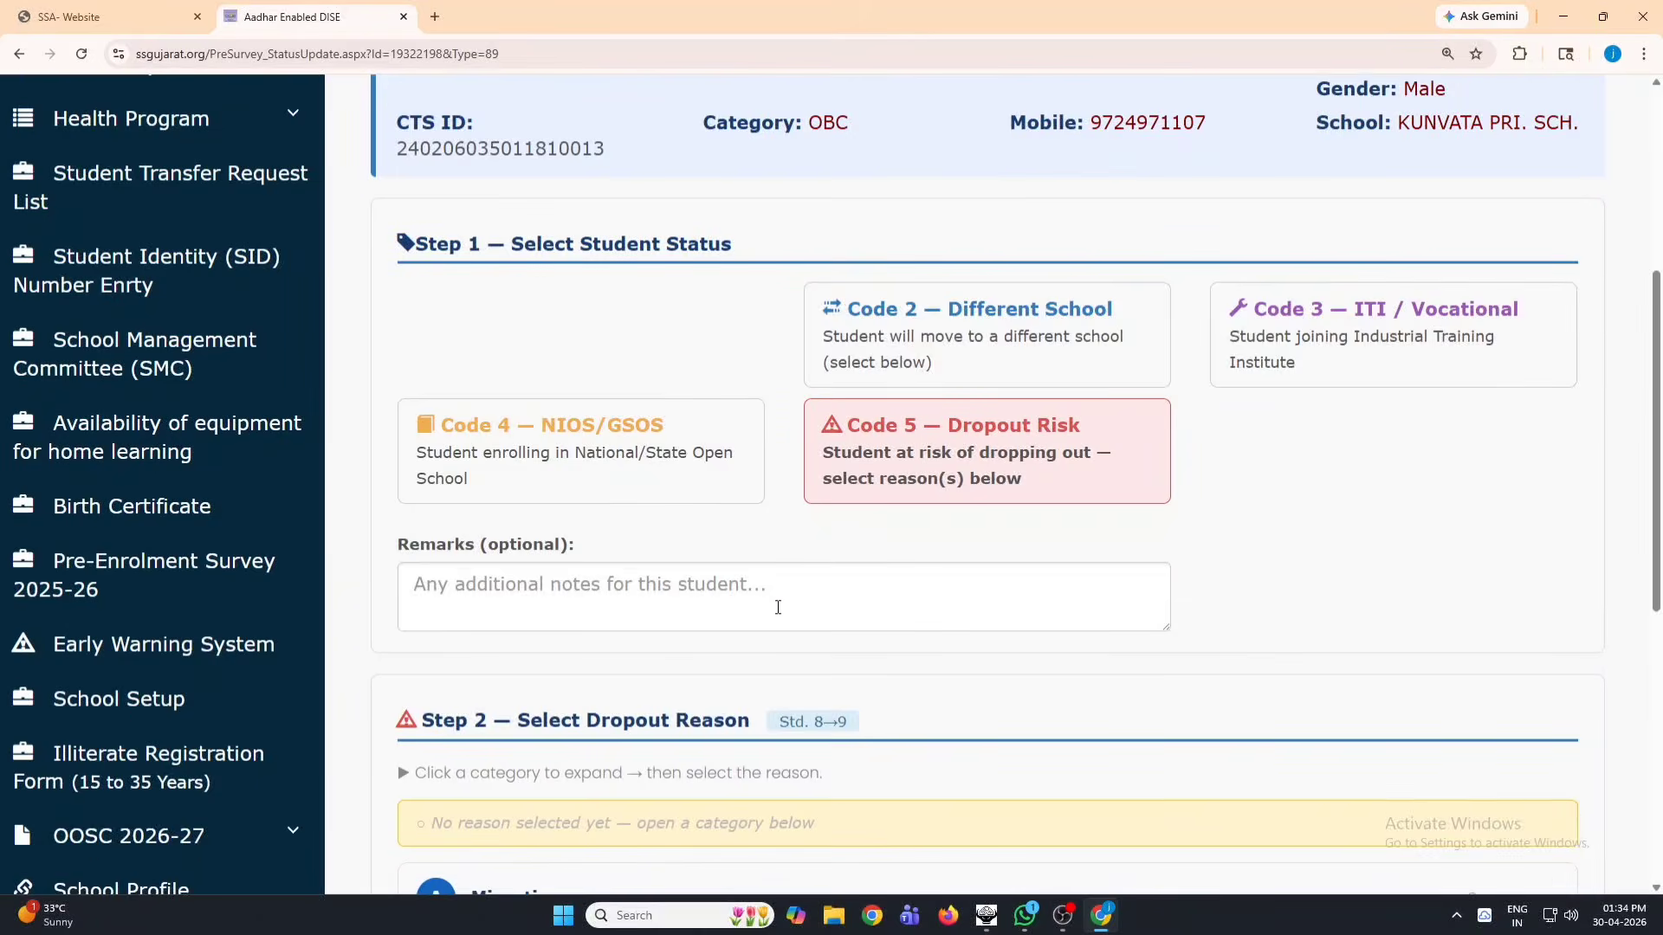
scroll(785, 606, "down", 4)
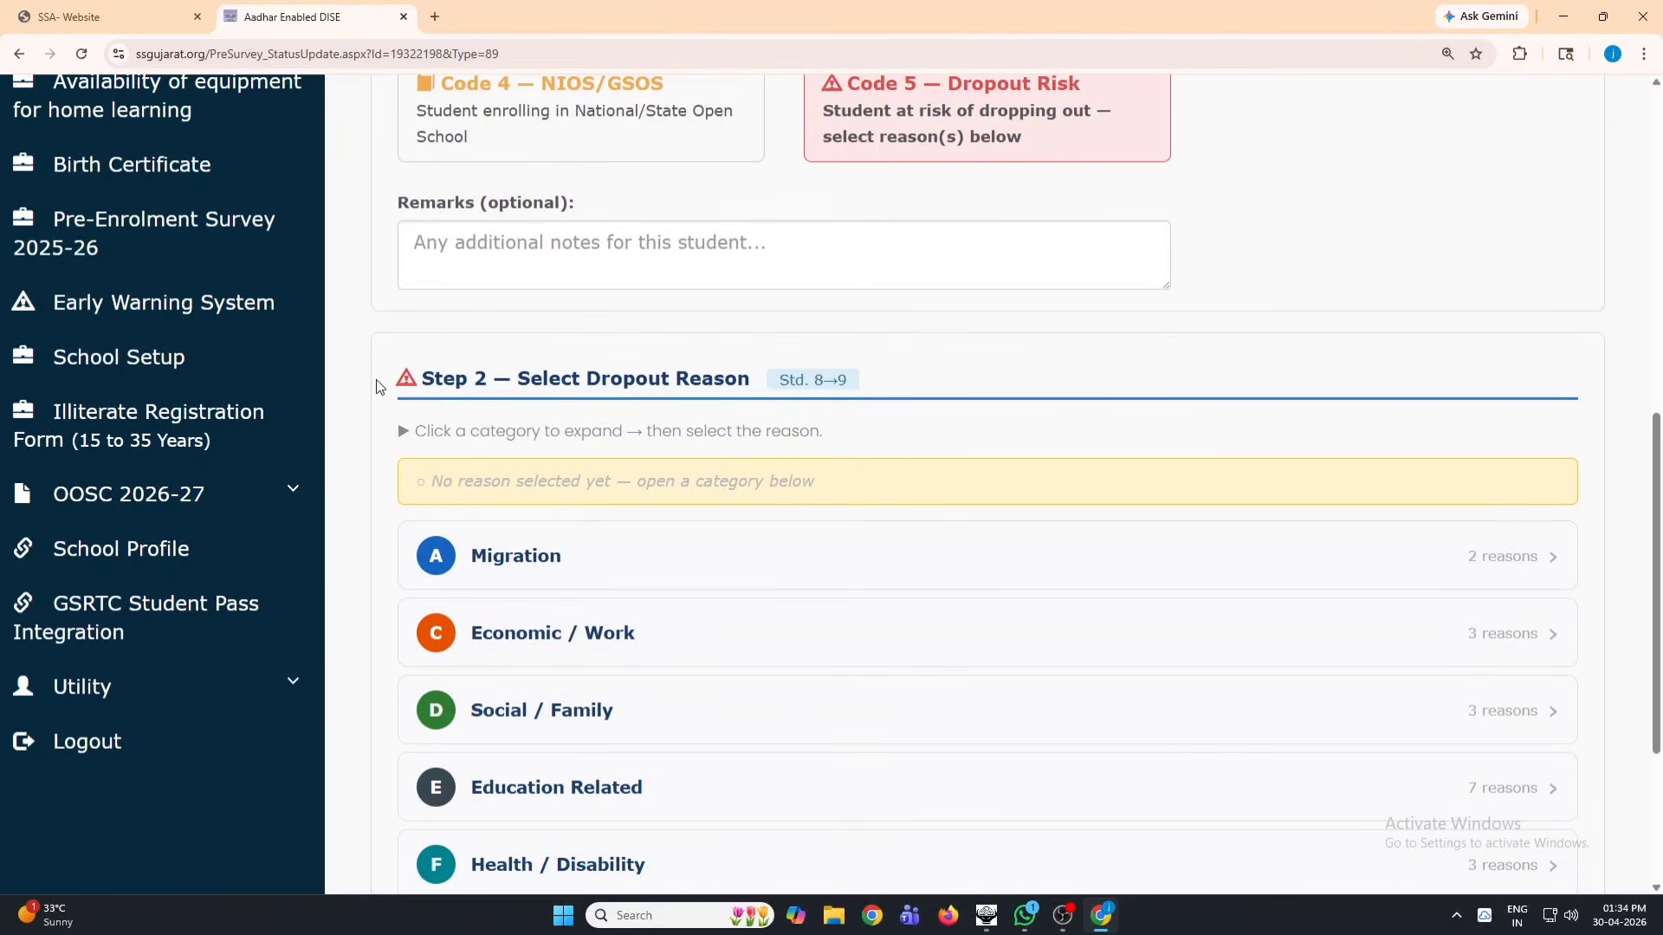
left_click_drag(379, 386, 768, 404)
scroll(561, 407, "down", 2)
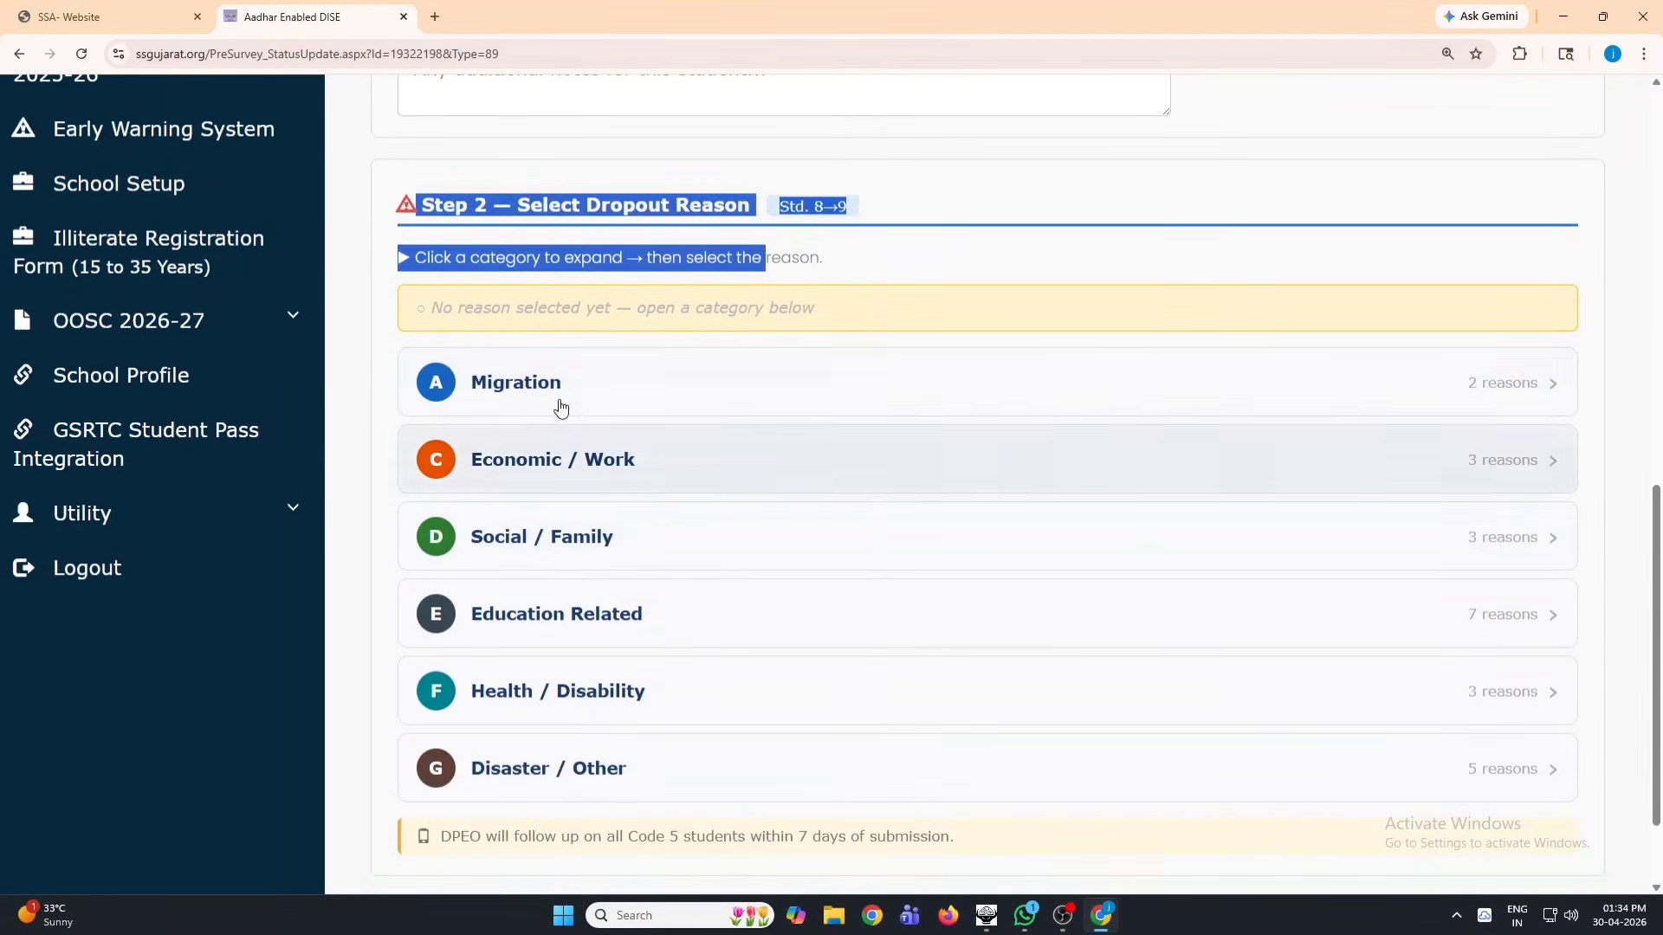
left_click(1521, 384)
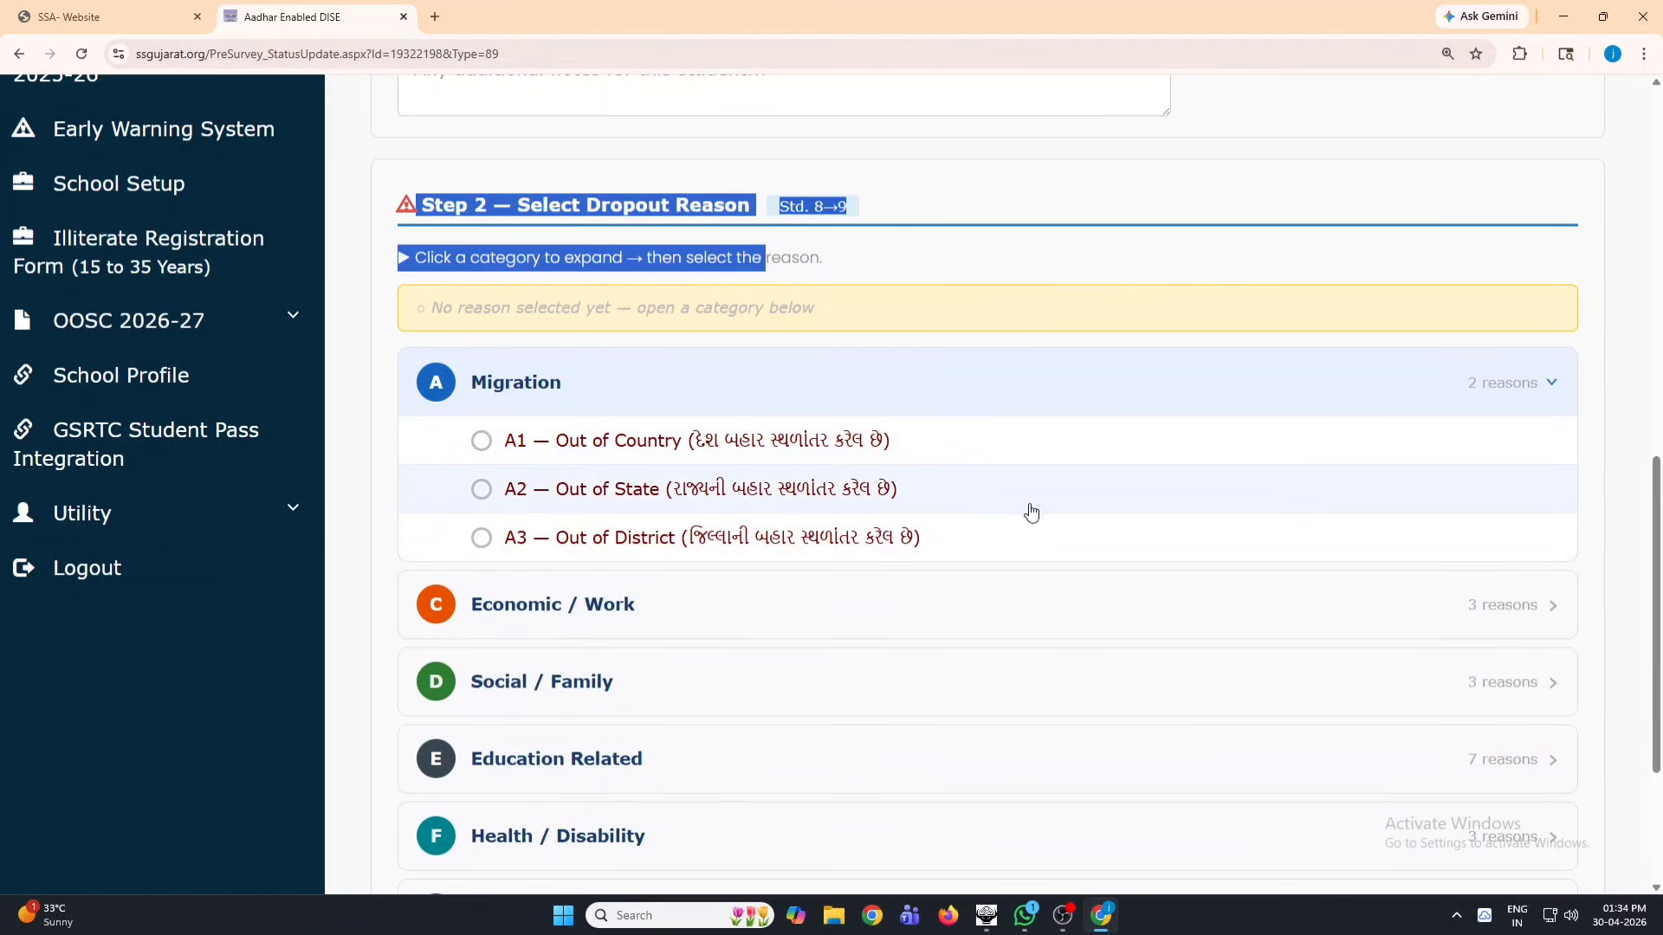
triple_click(932, 488)
left_click(1005, 500)
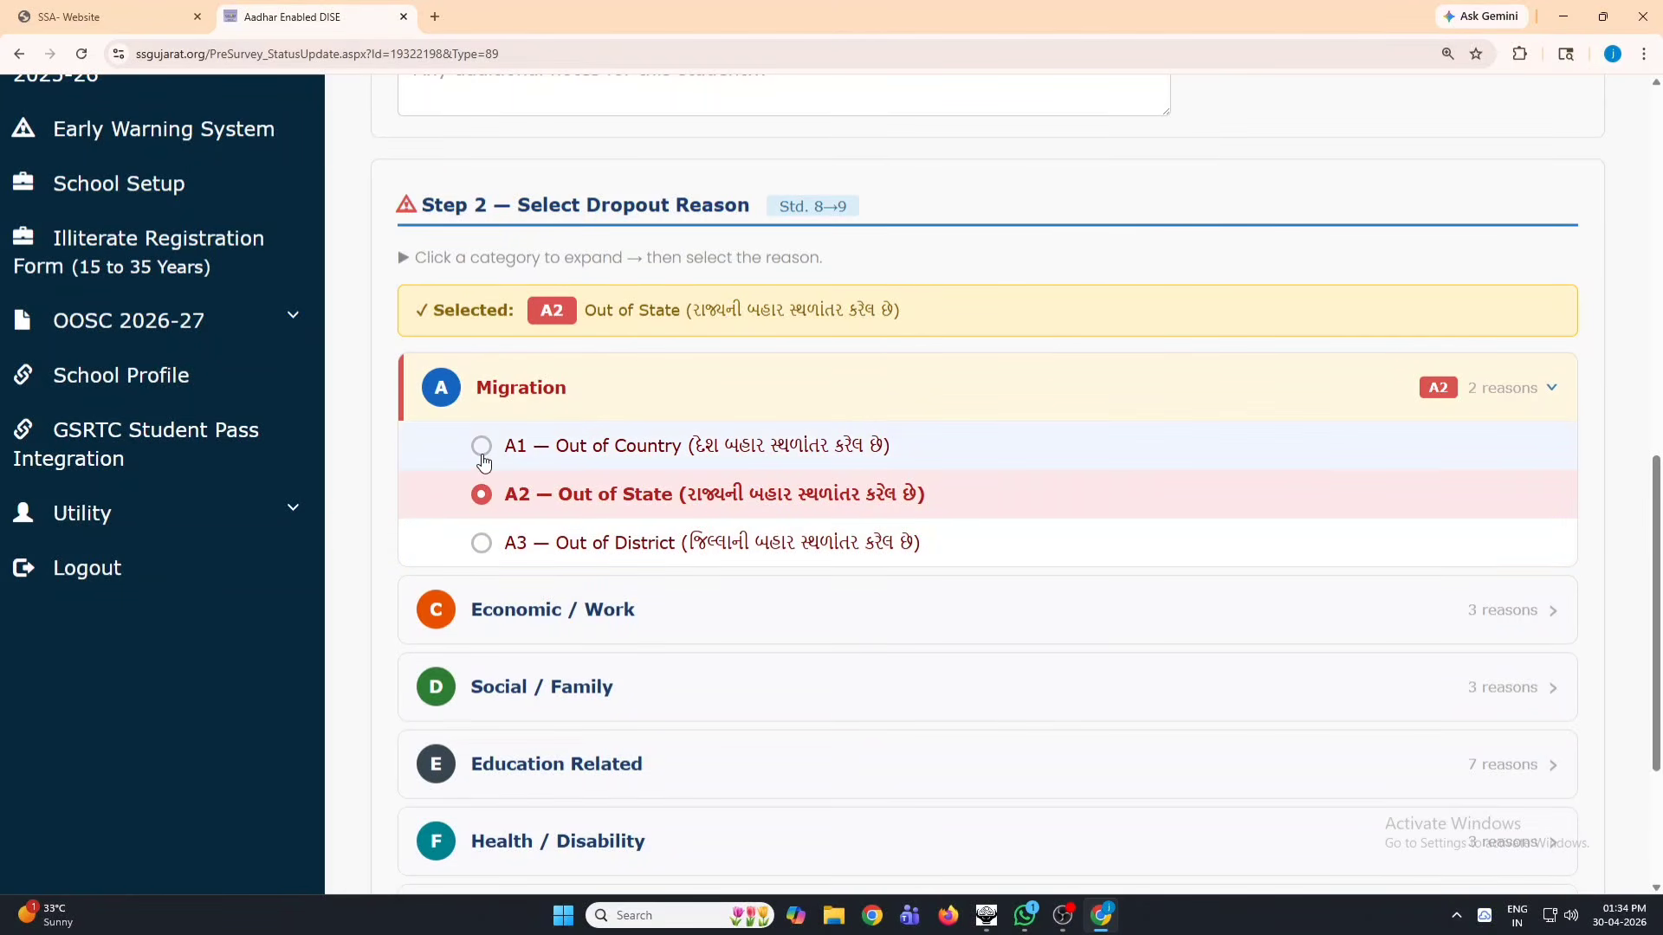
Step: Examine the Economic / Work, Social / Family, Education Related, Health / Disability and Disaster / Other dropout reasons, and cancel the status update
left_click(1547, 392)
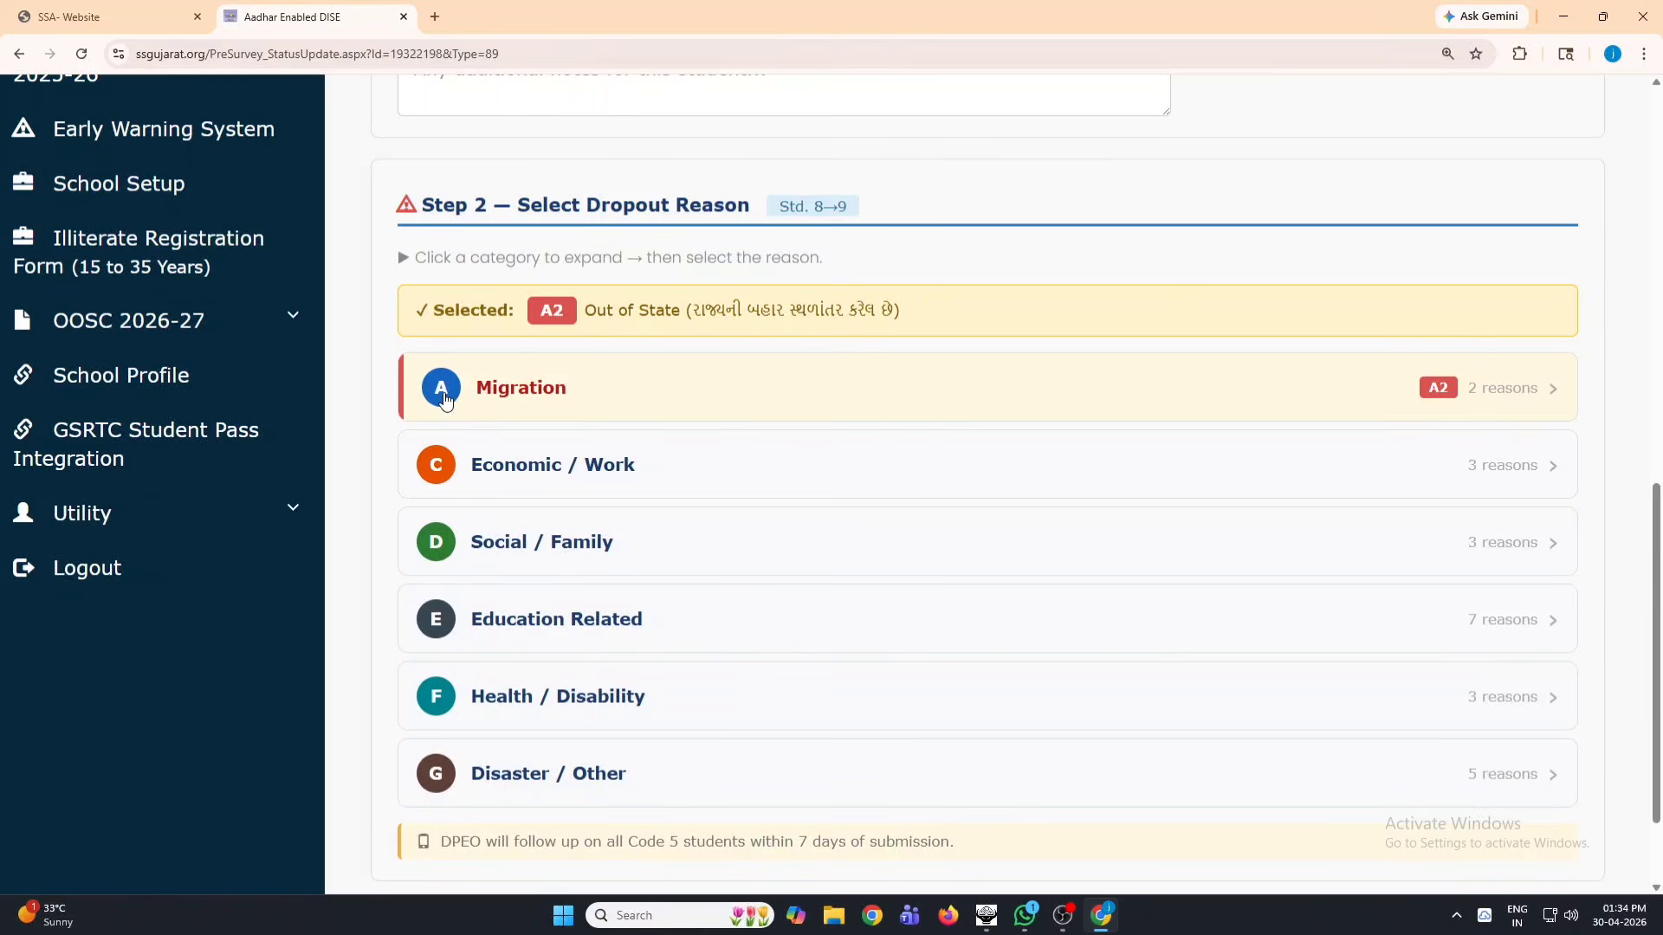
left_click(1534, 472)
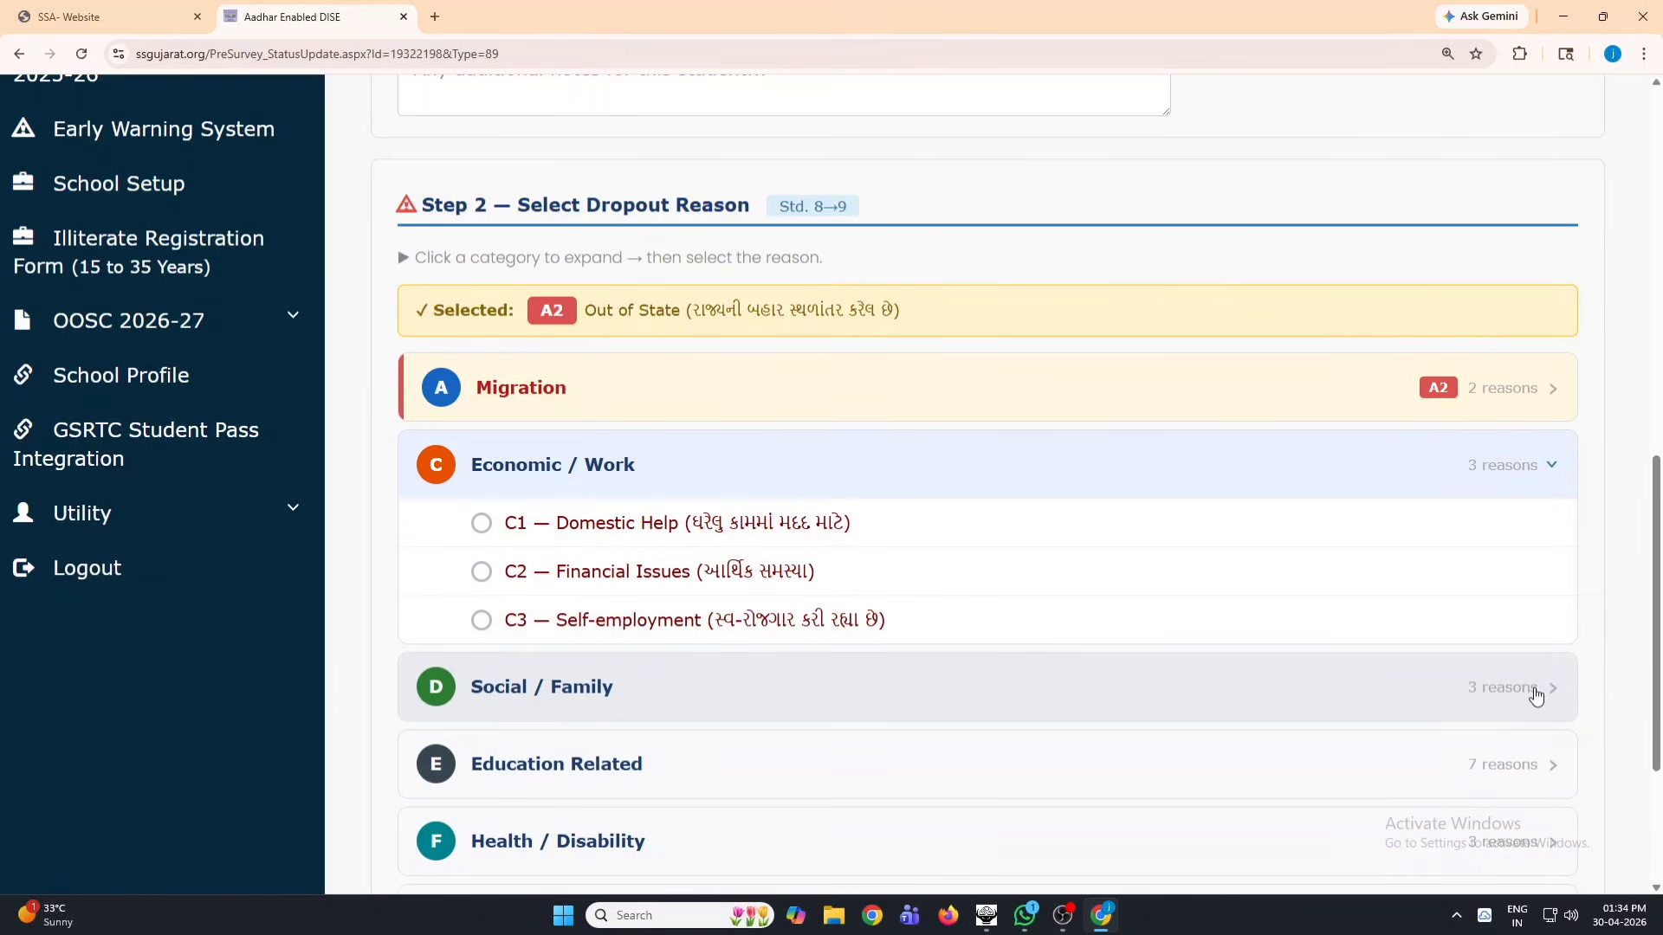
left_click(1568, 702)
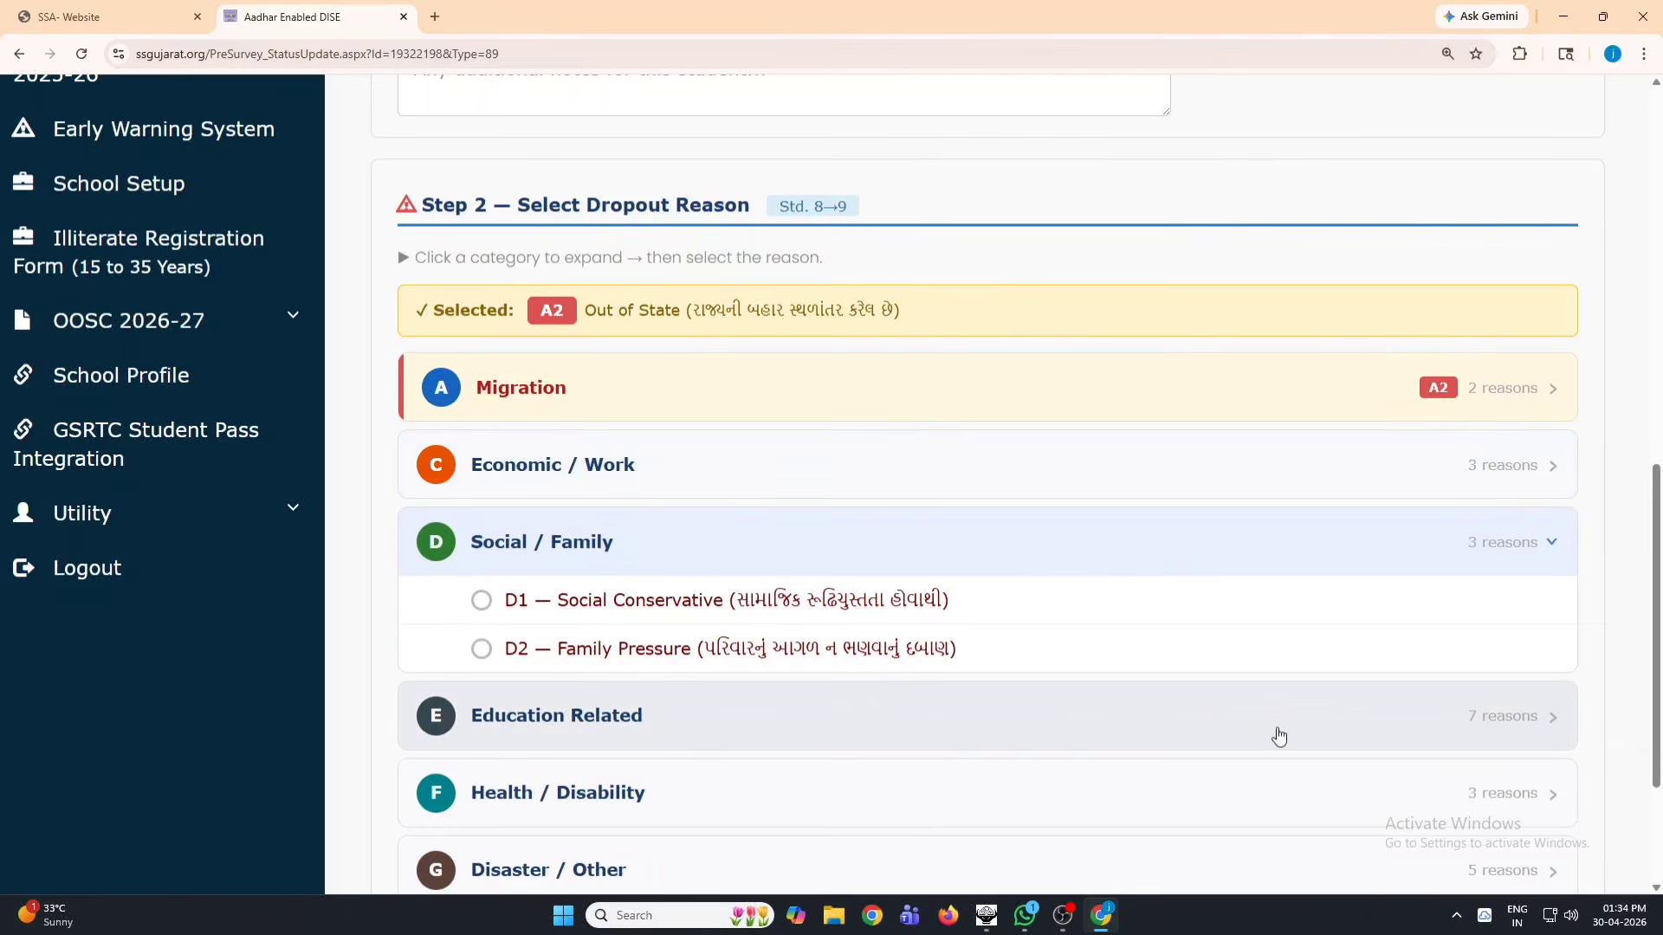
scroll(1132, 687, "down", 1)
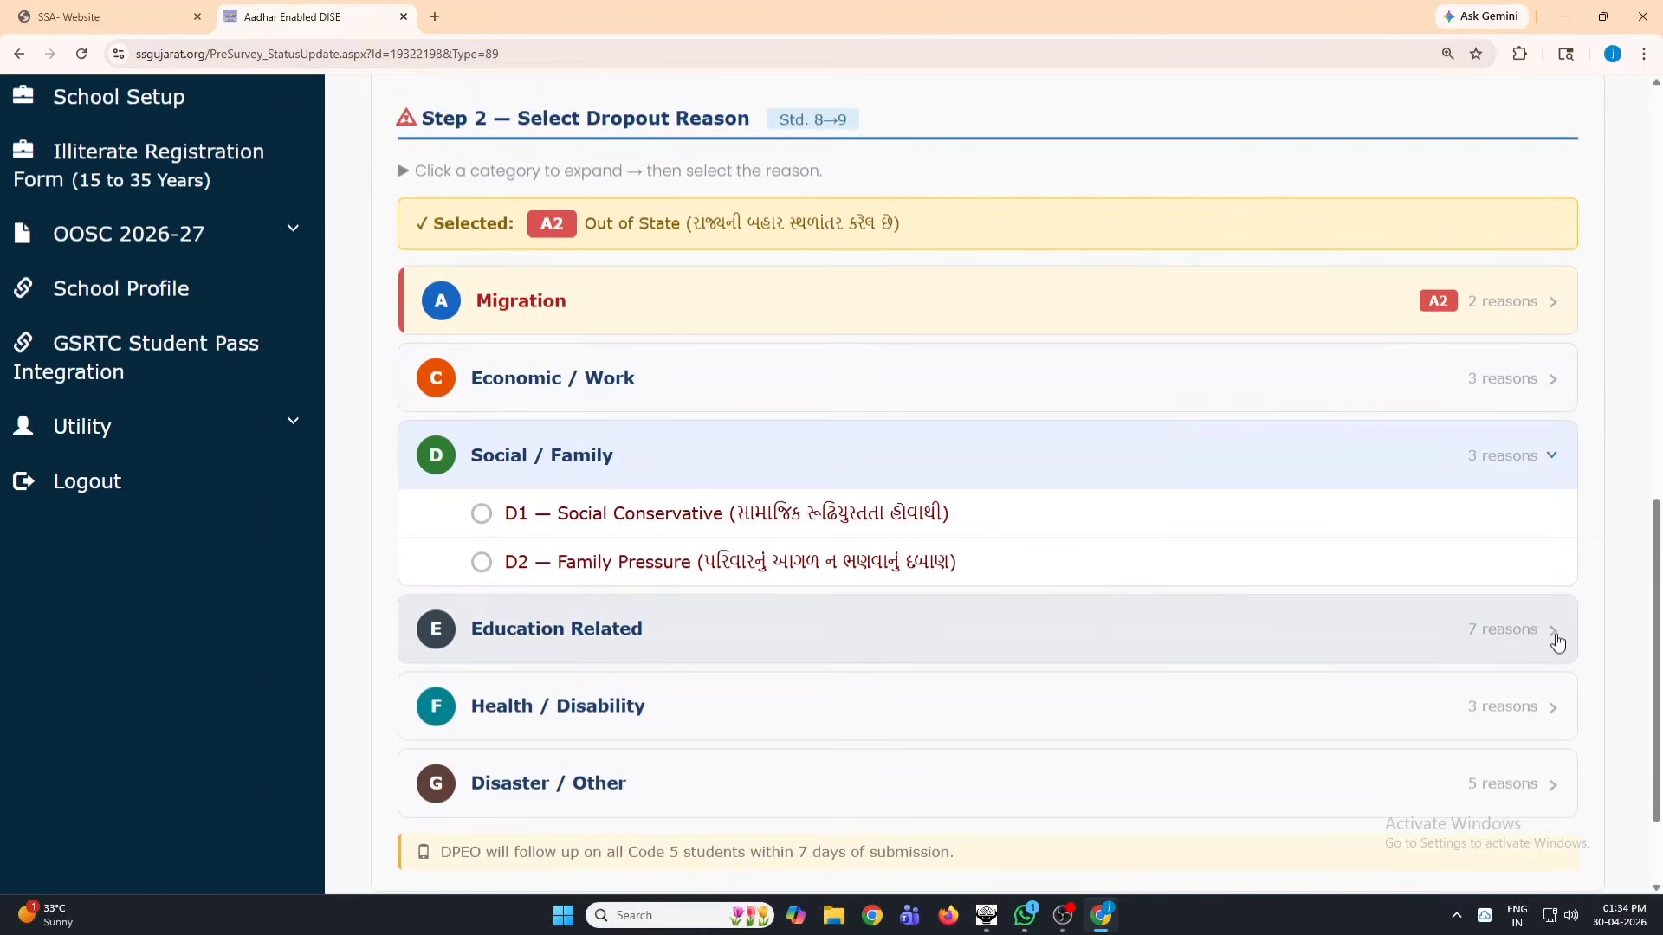
left_click(1551, 639)
scroll(931, 563, "down", 3)
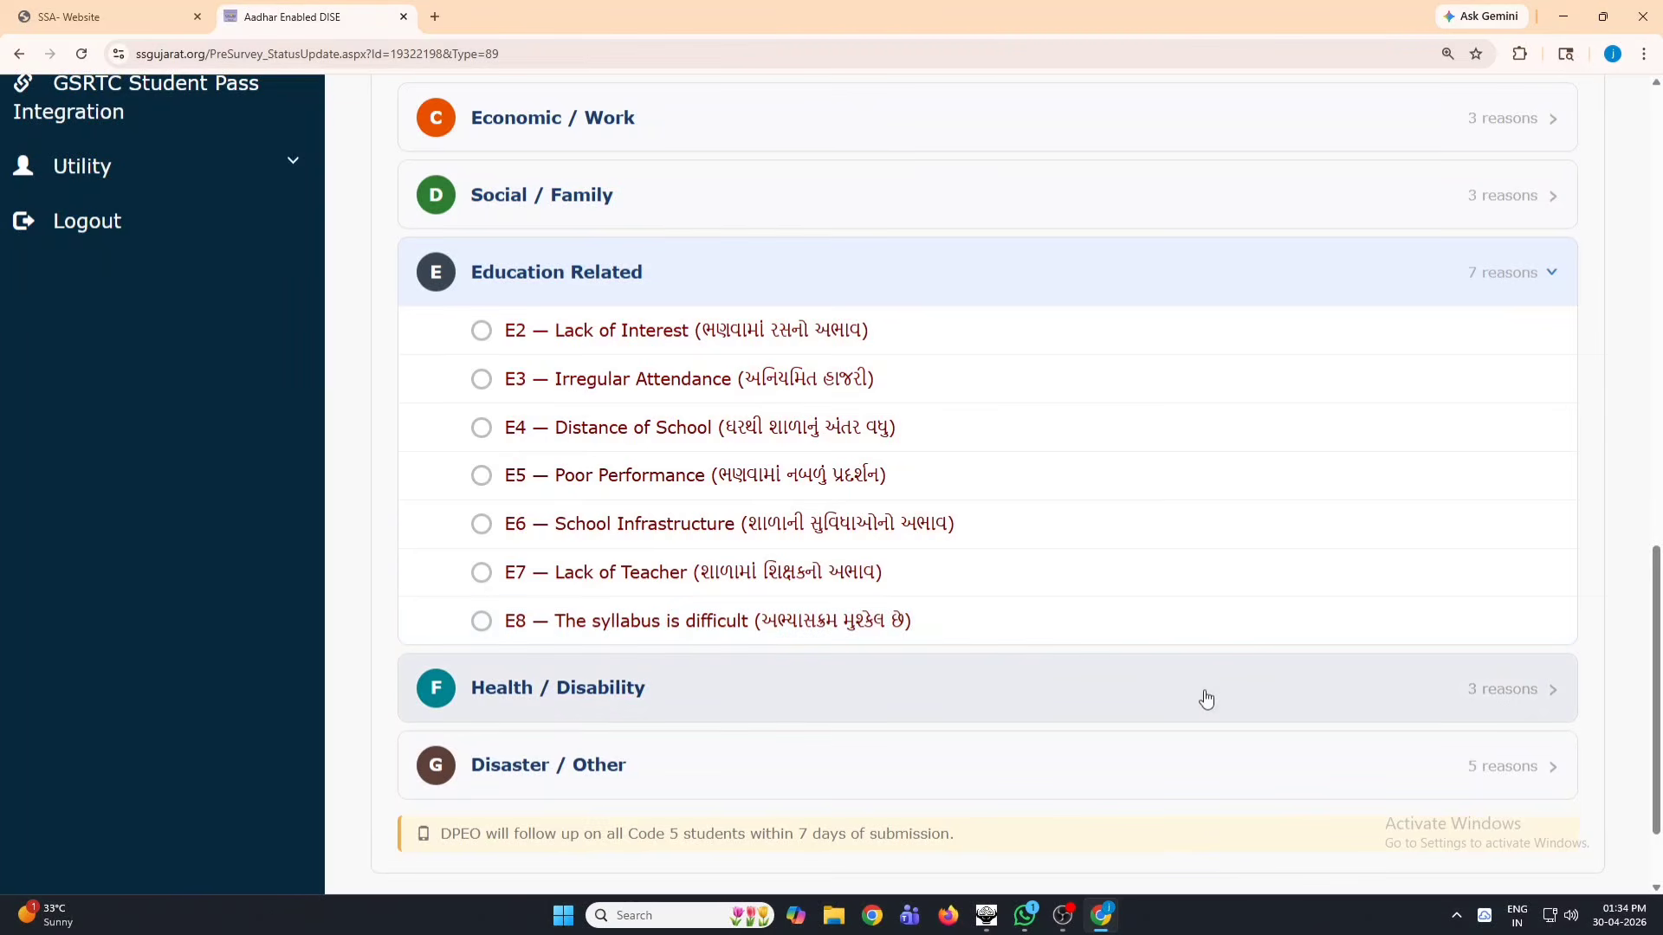
left_click(1515, 700)
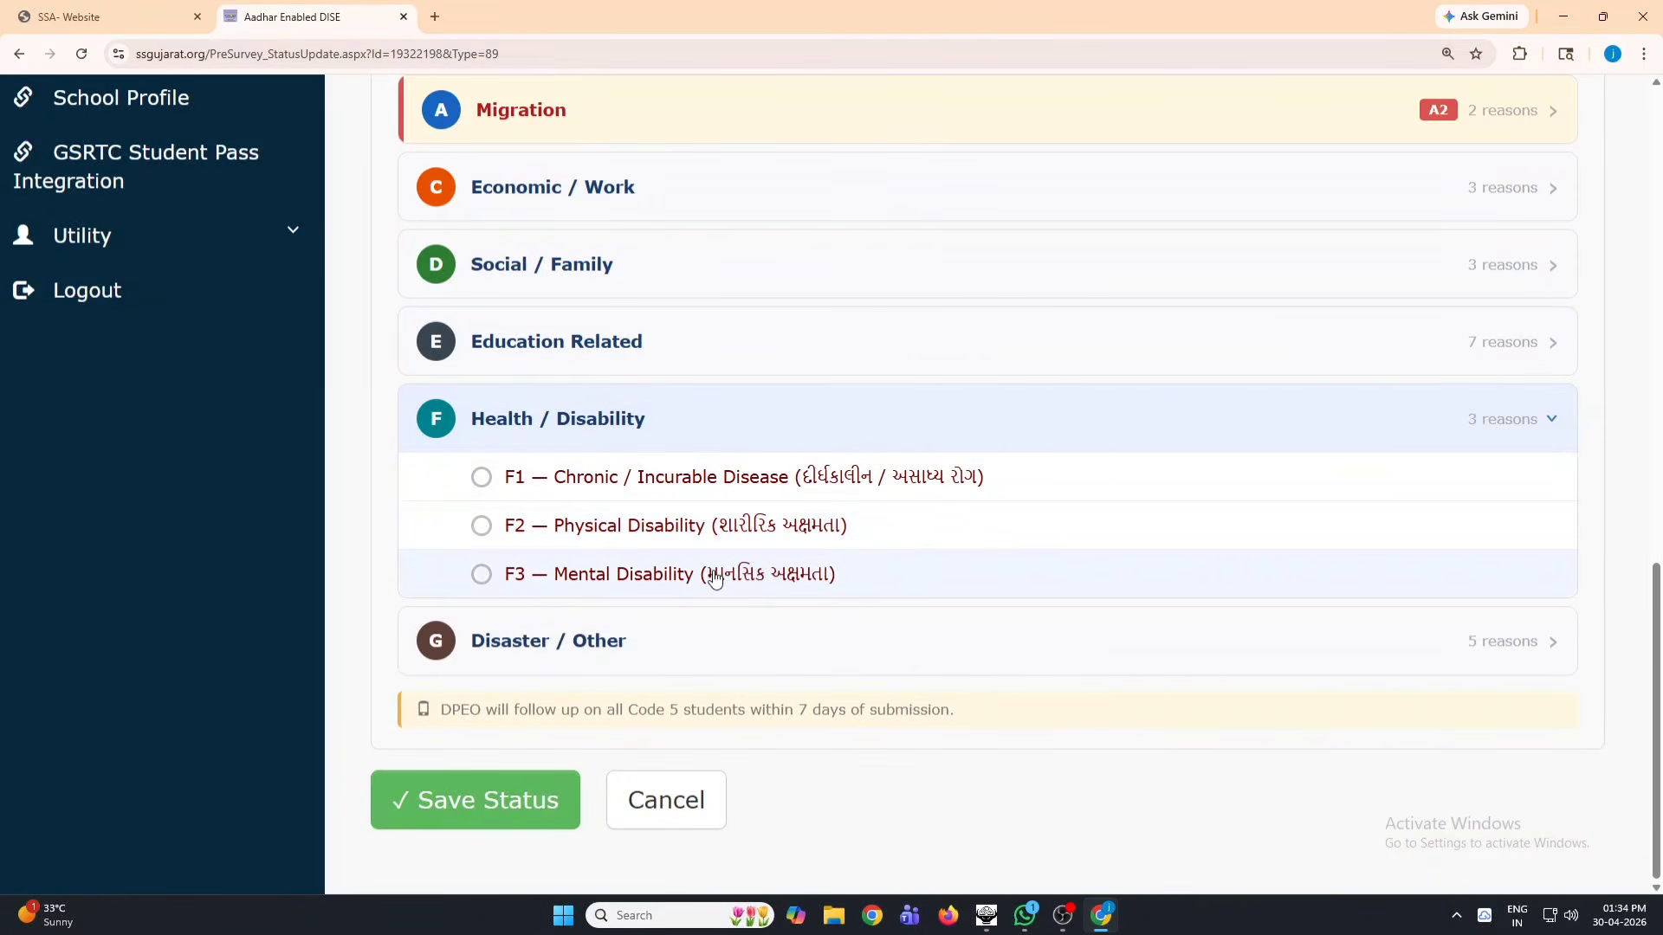
left_click(1498, 654)
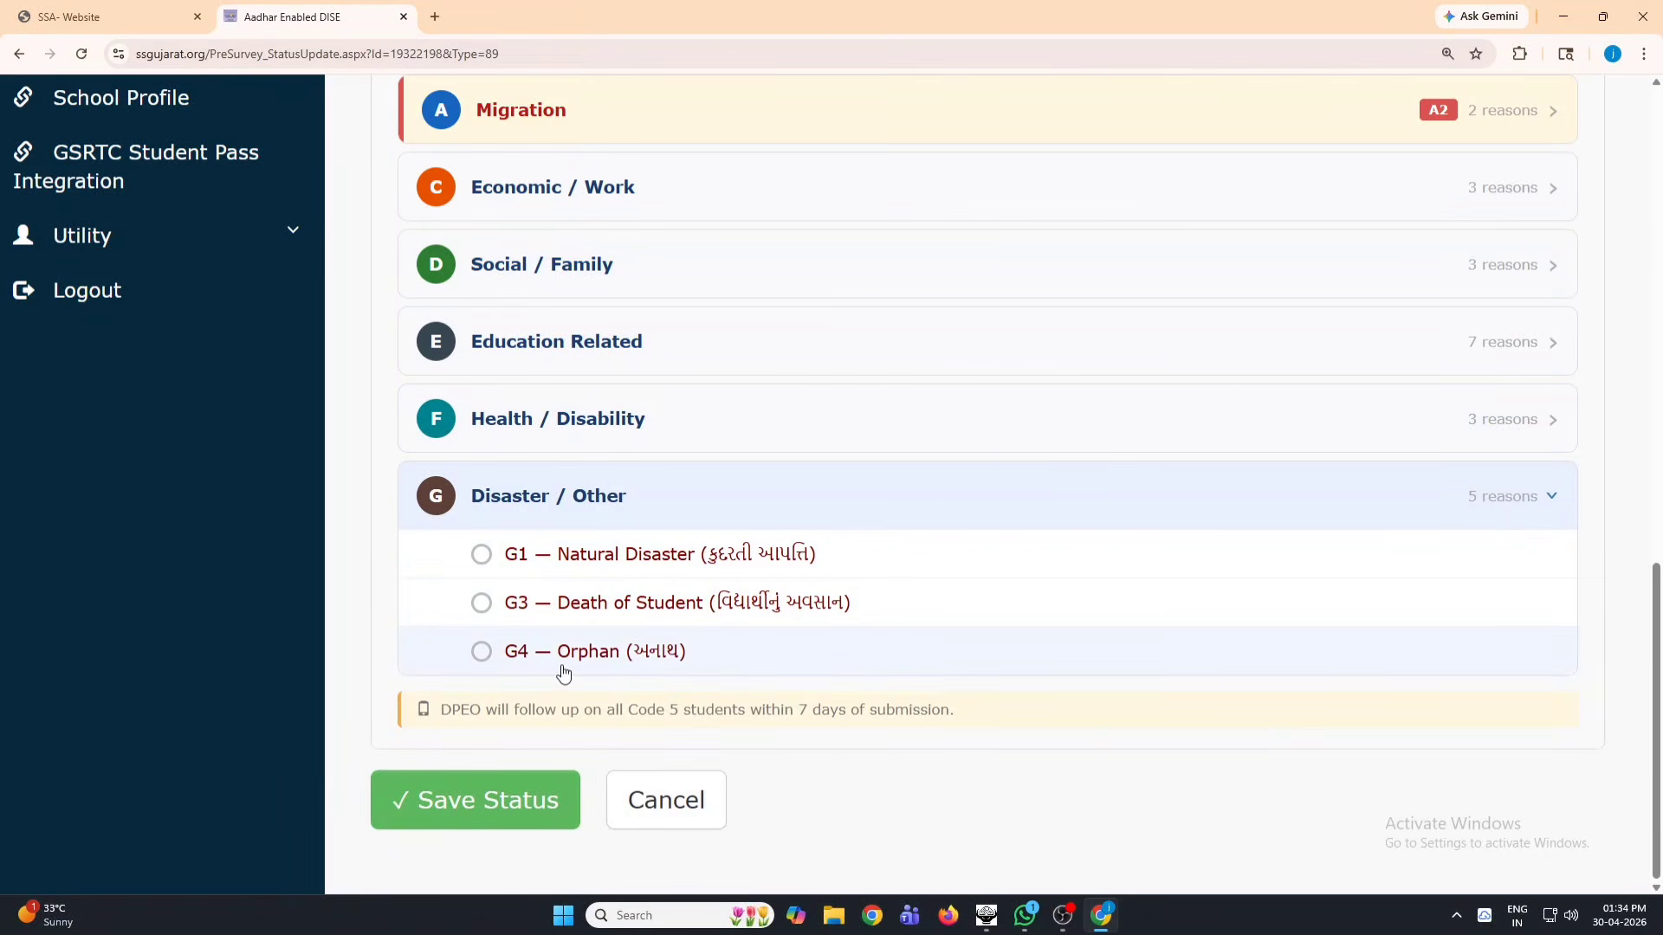
left_click(652, 804)
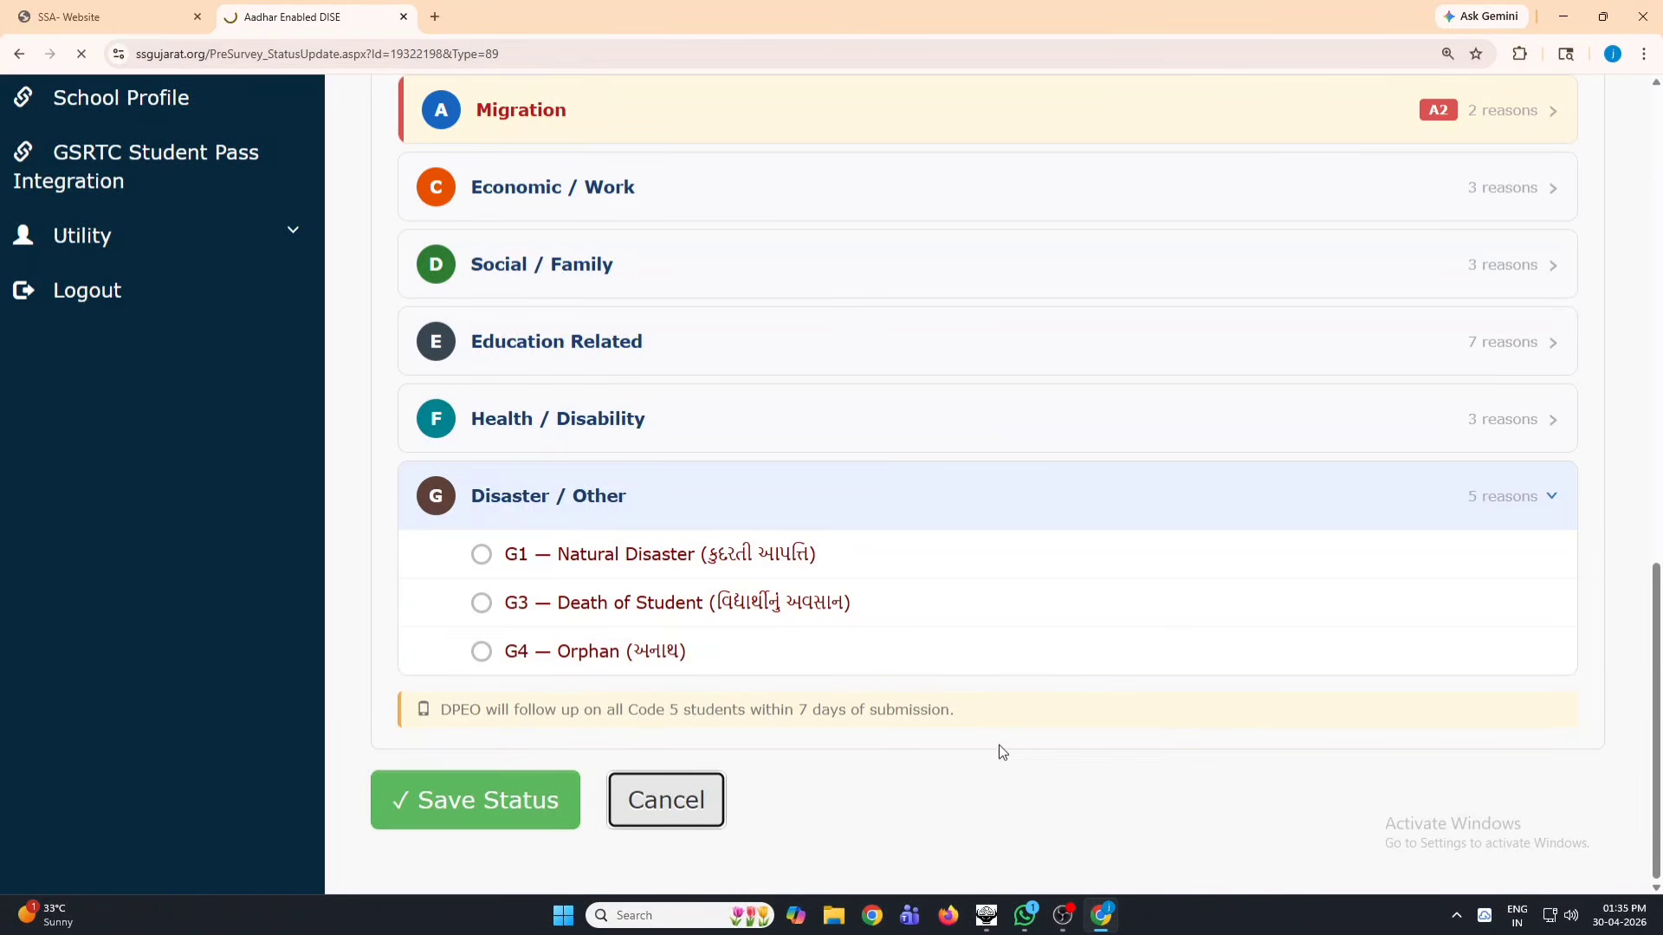
Step: Reopen the status update form for the second Std. 8 → 9 student and choose Code 5 — Dropout Risk
scroll(1000, 641, "down", 3)
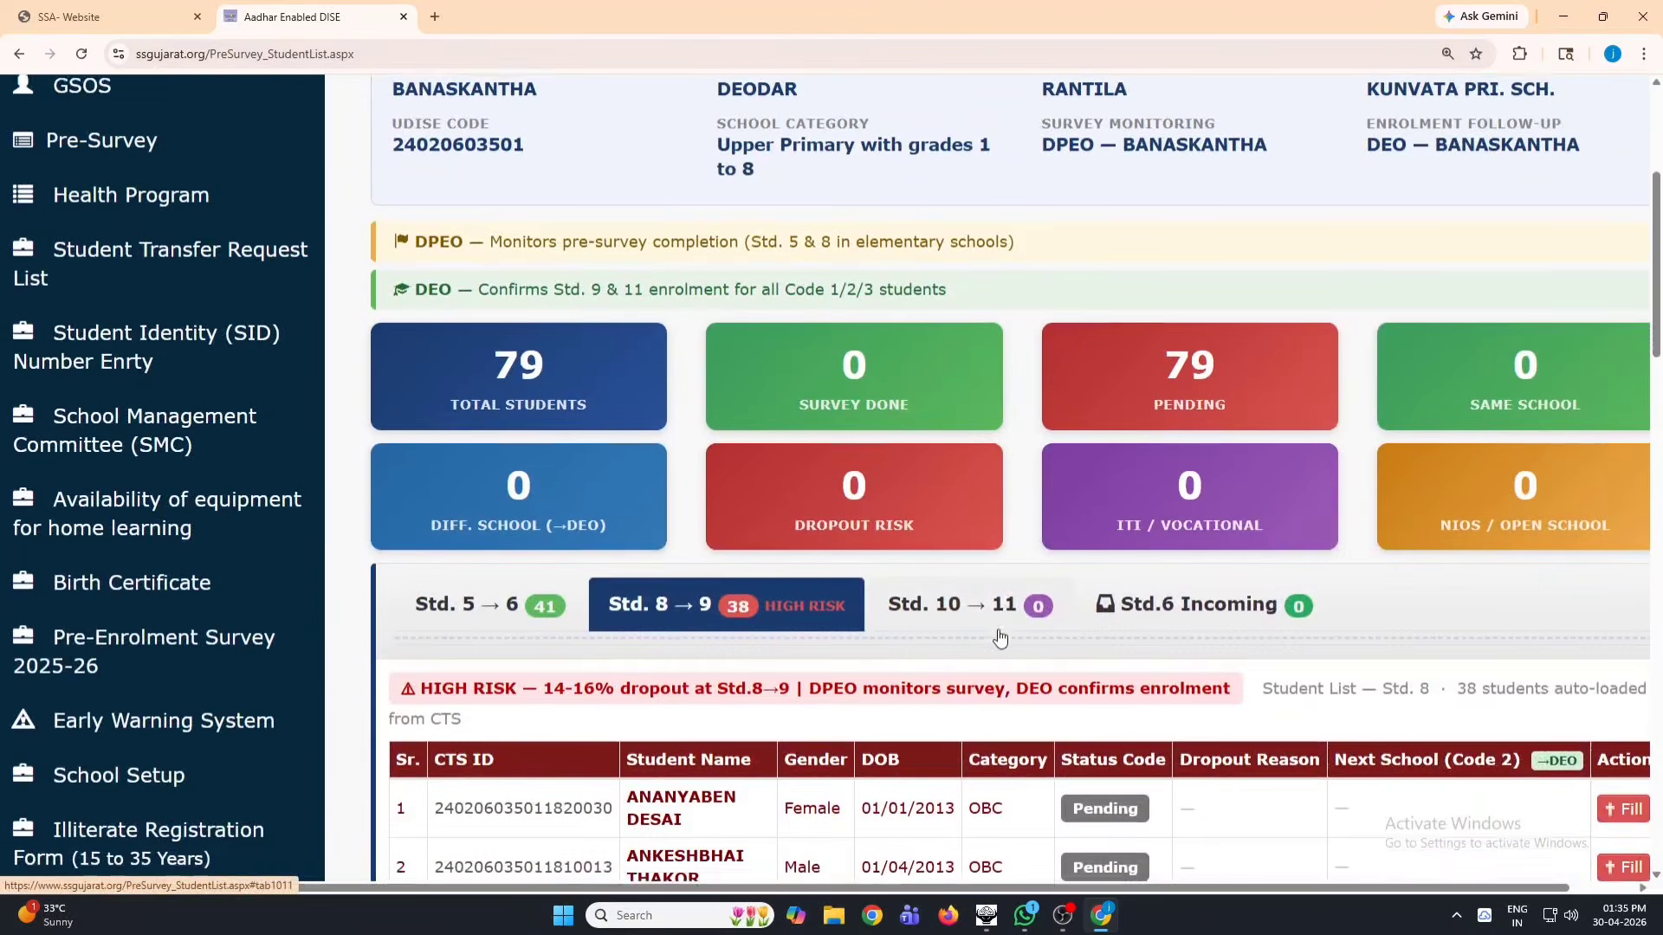
scroll(1000, 639, "down", 4)
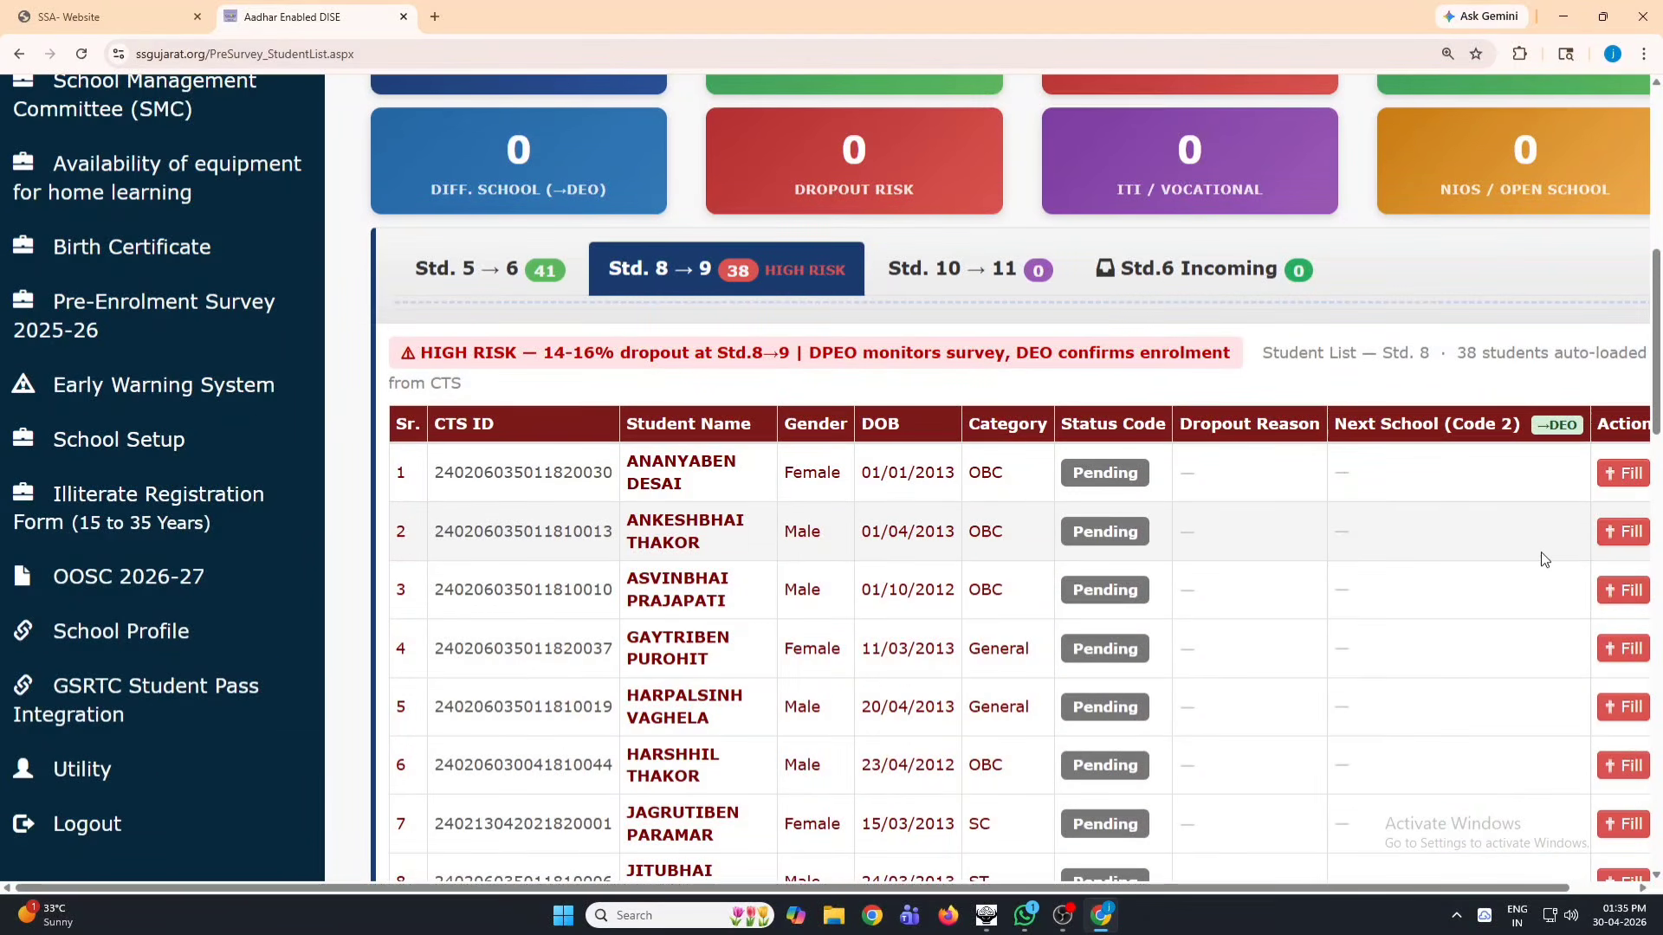
left_click(1609, 532)
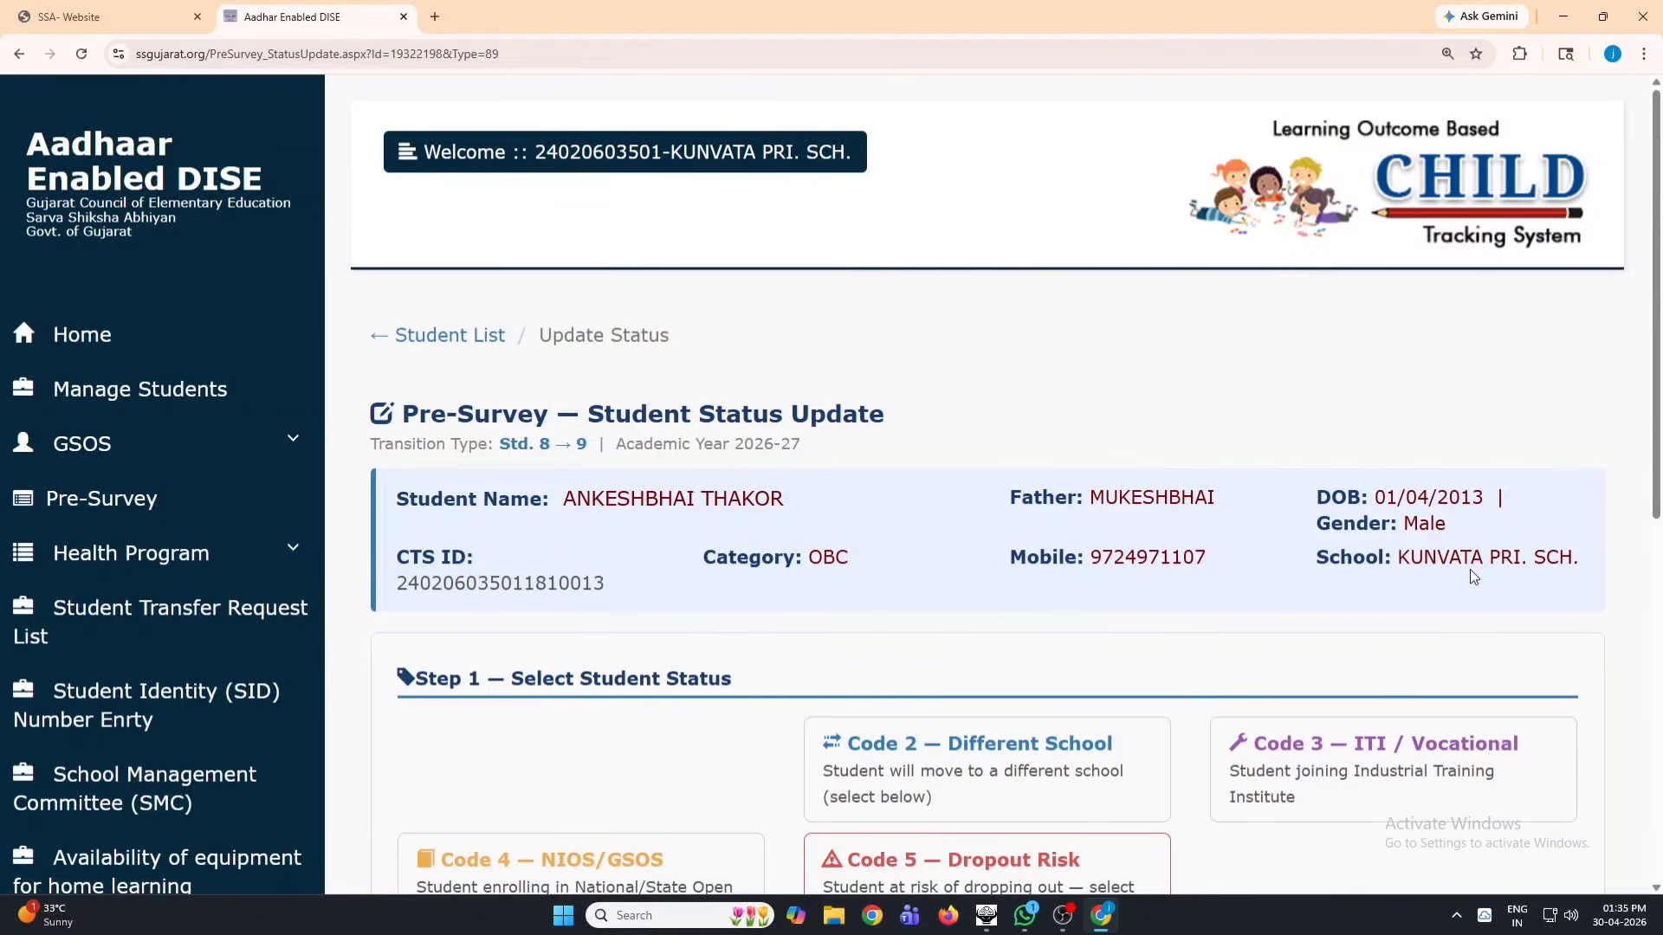
scroll(1095, 517, "down", 5)
left_click(1062, 479)
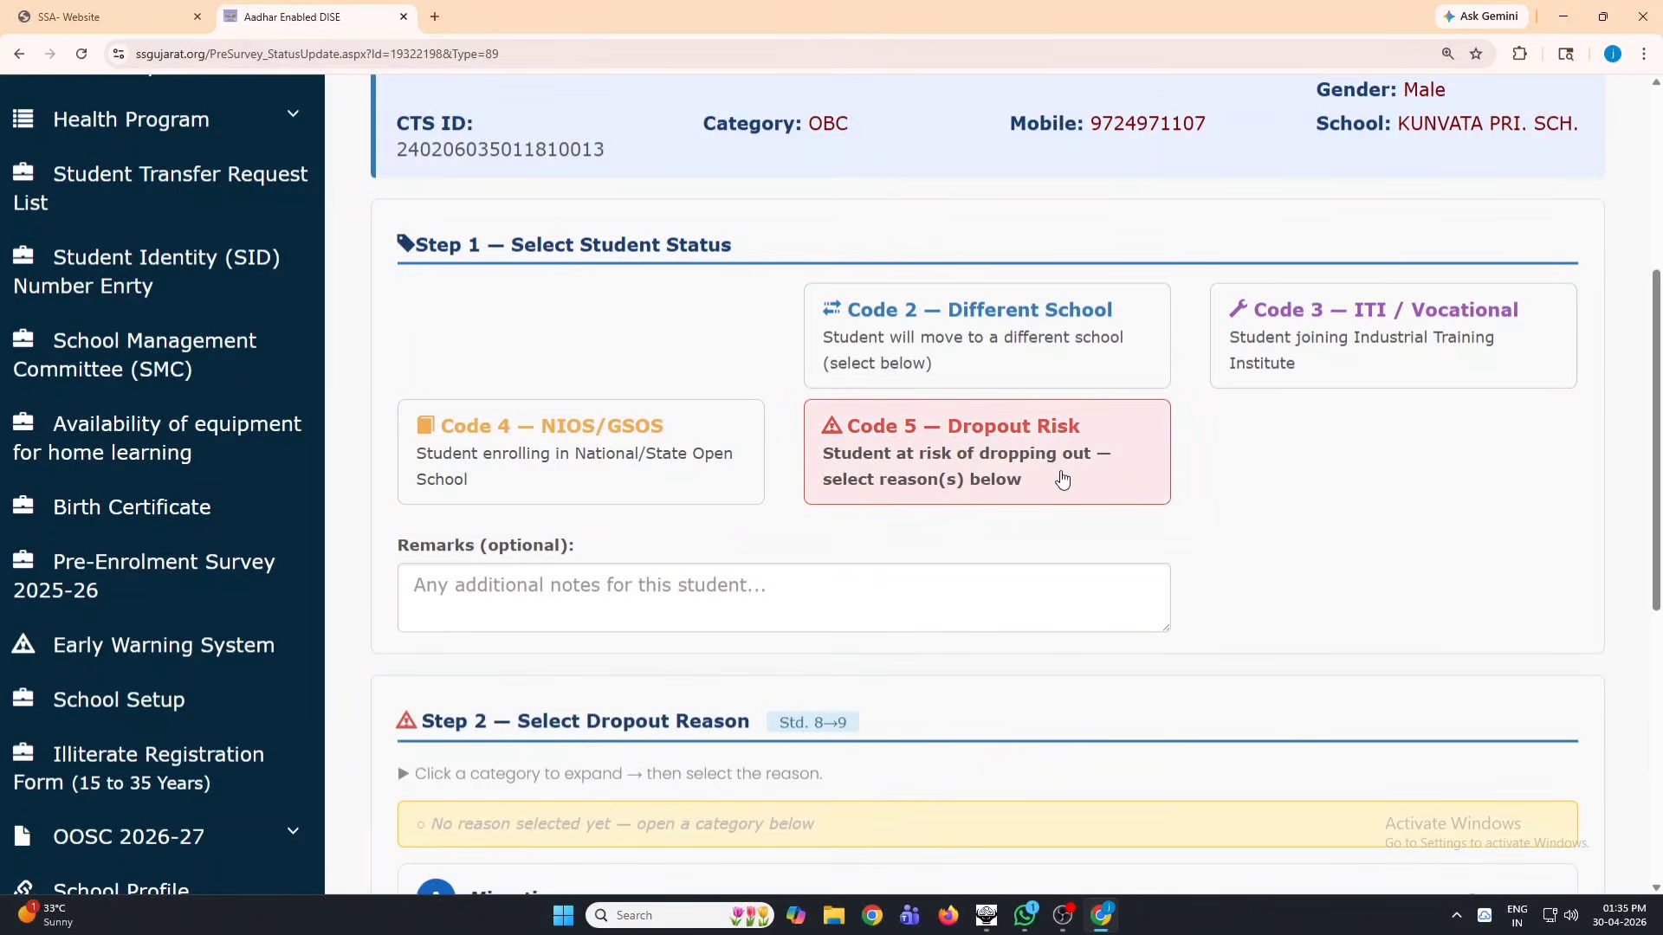
scroll(1079, 608, "down", 6)
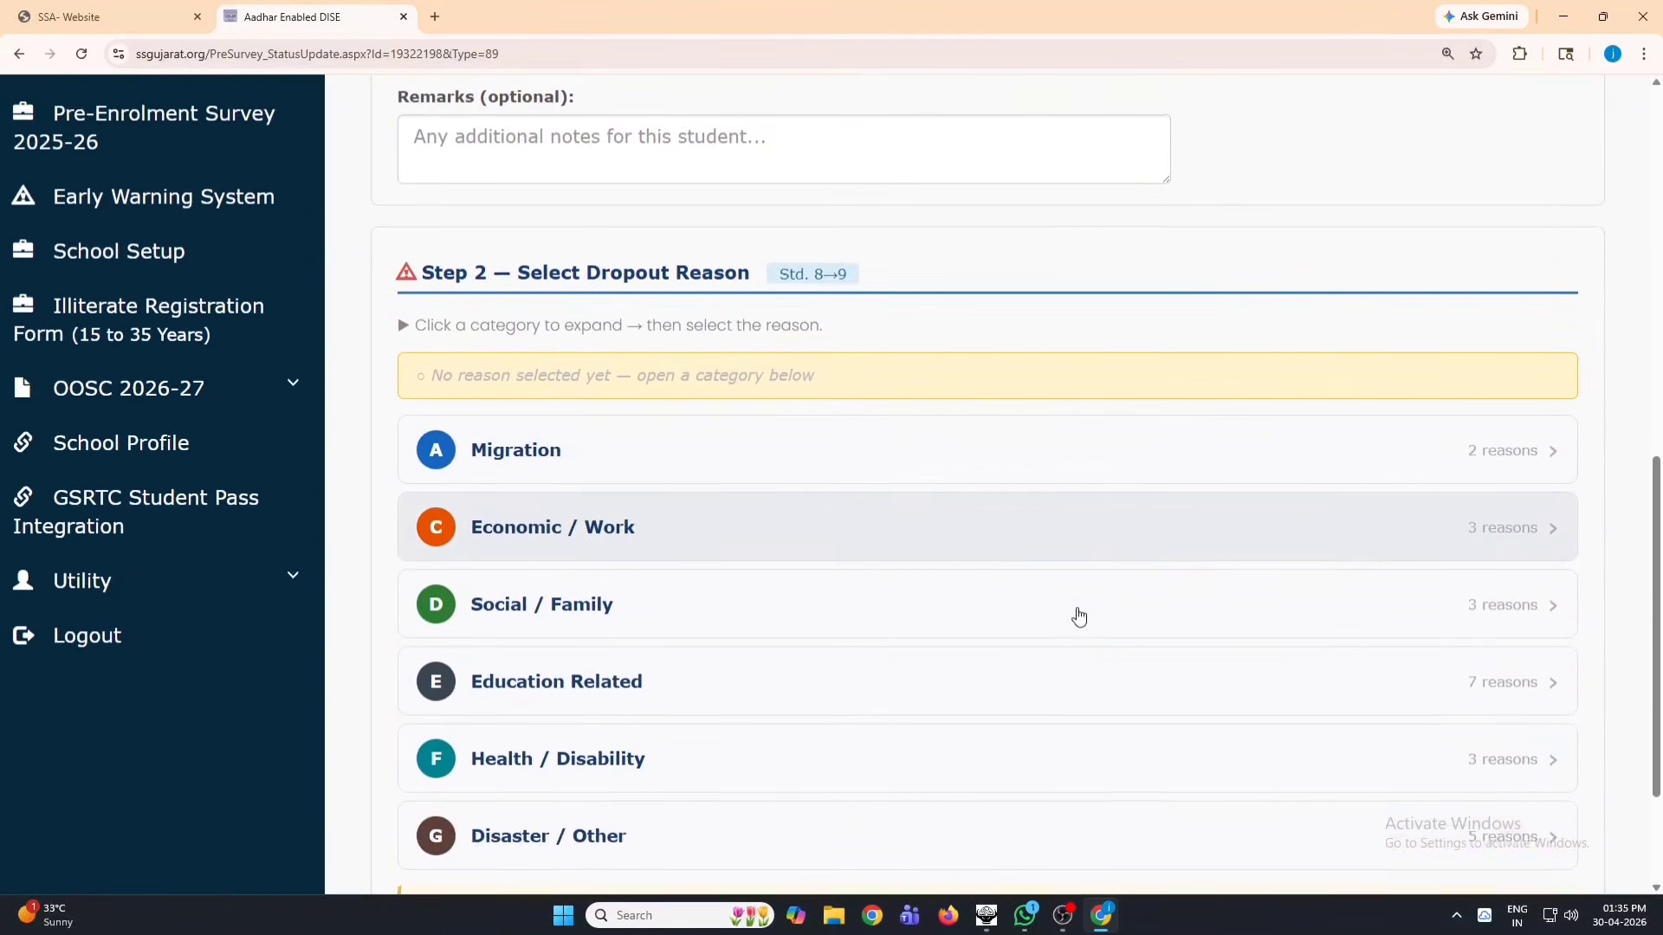
scroll(1079, 617, "down", 2)
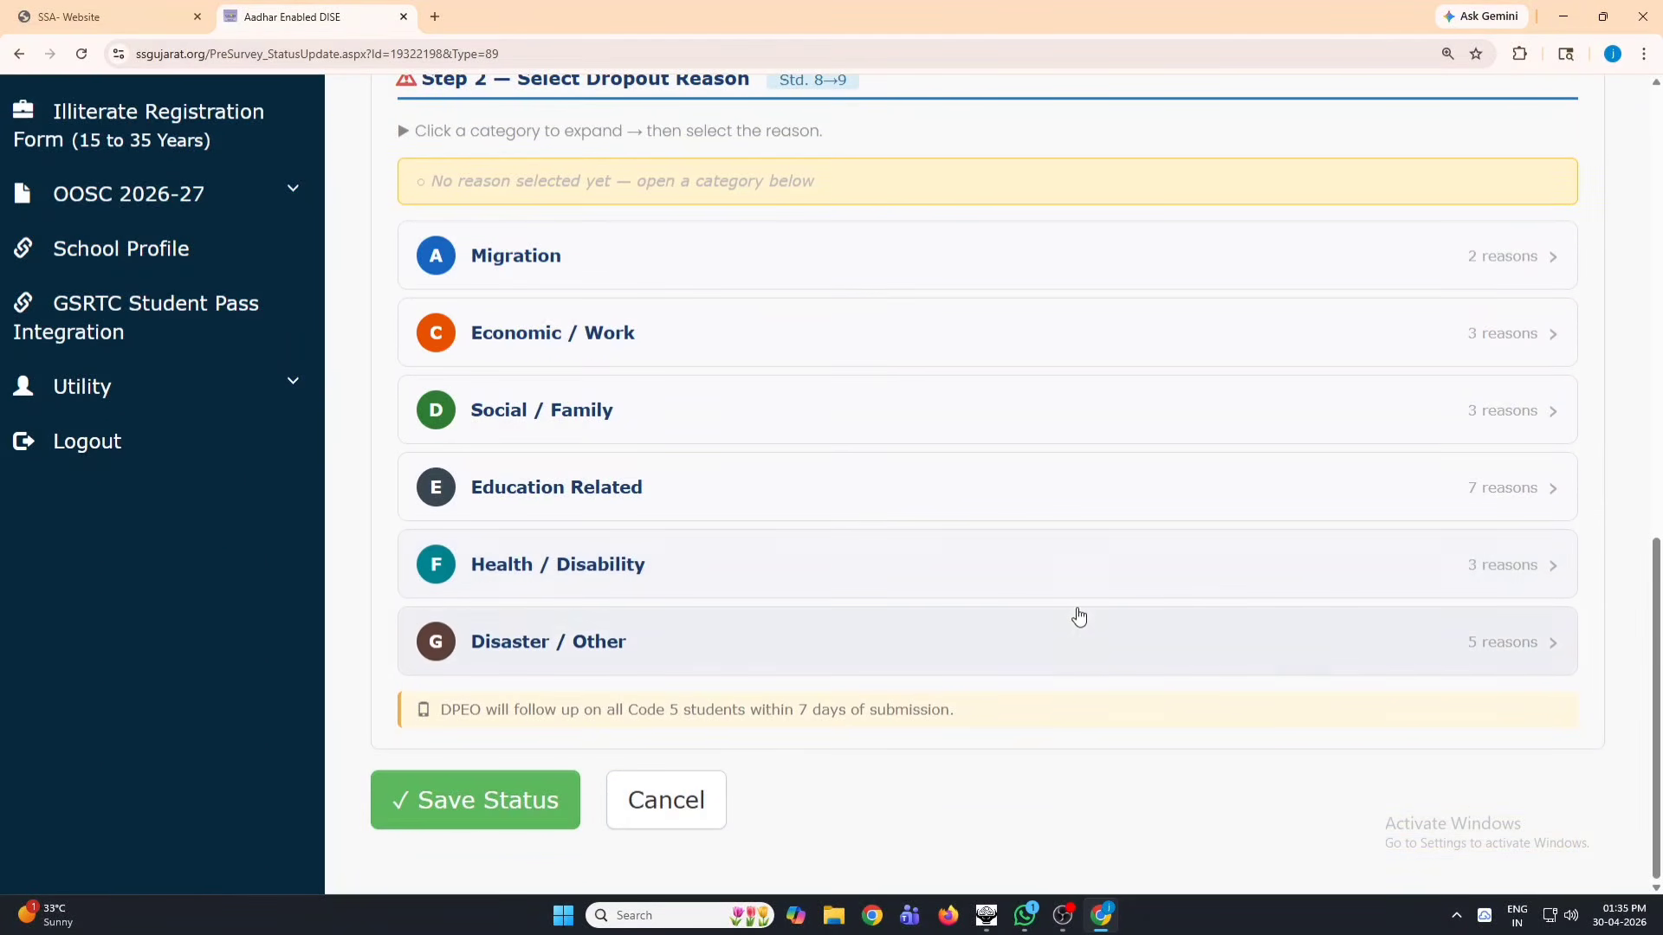